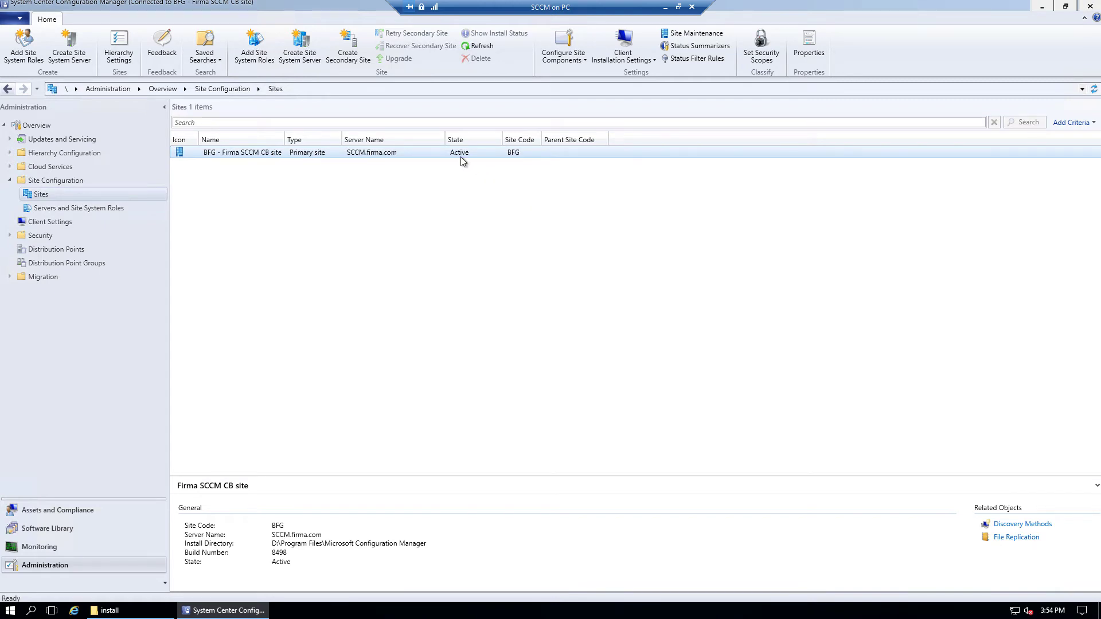
- Open the site's Software Distribution component properties and review the general distribution limits, retry settings and pull distribution point settings
{"action": "left_click", "coordinate": [563, 62]}
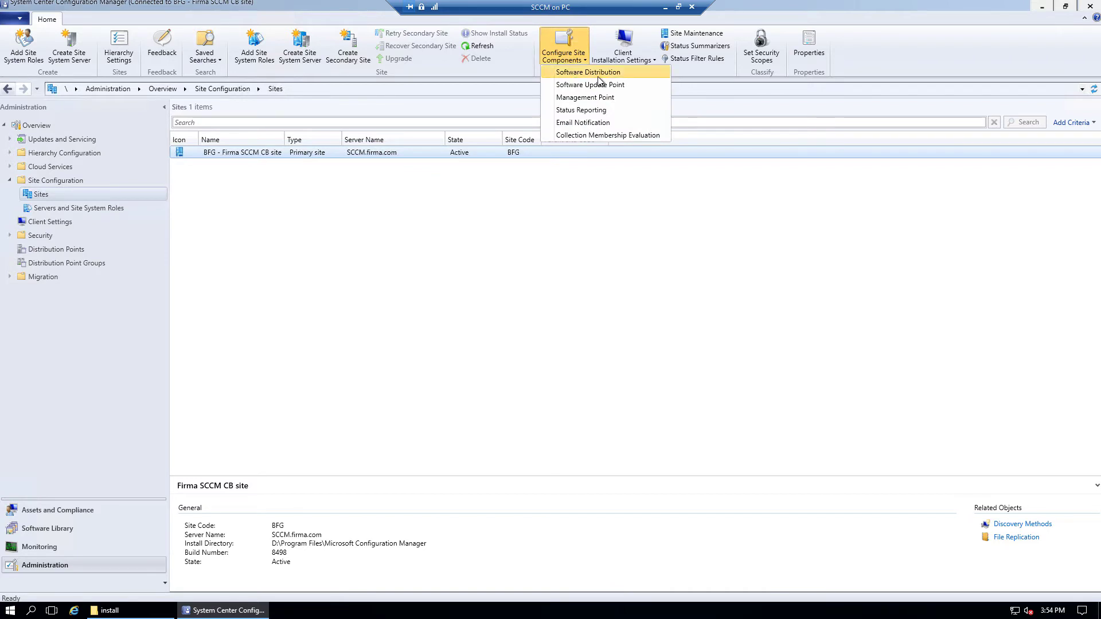
{"action": "left_click", "coordinate": [619, 72]}
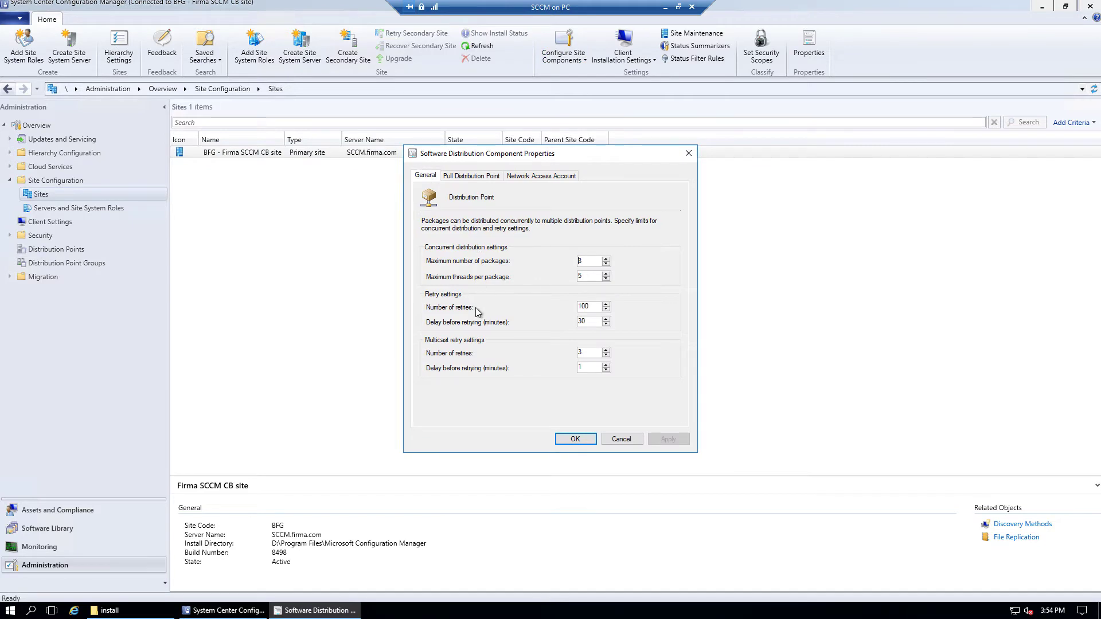
{"action": "left_click", "coordinate": [586, 266]}
{"action": "left_click", "coordinate": [587, 275]}
{"action": "left_click", "coordinate": [597, 307]}
{"action": "left_click", "coordinate": [591, 353]}
{"action": "left_click", "coordinate": [479, 176]}
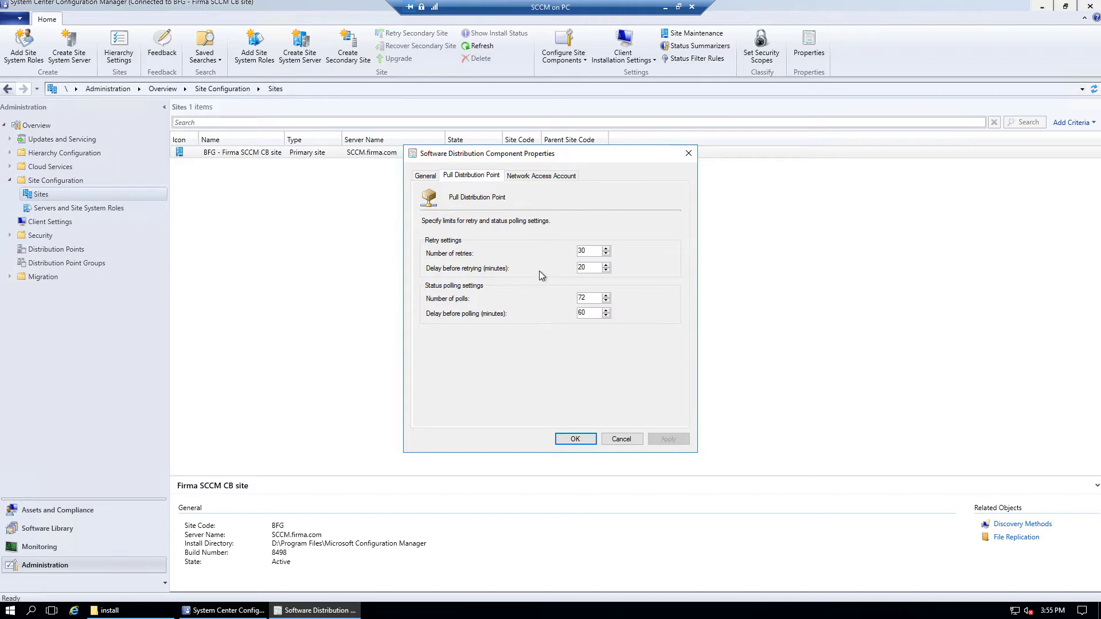
- Review the Network Access Account settings, including the form for adding a new account, and close the properties without saving
{"action": "left_click", "coordinate": [541, 176]}
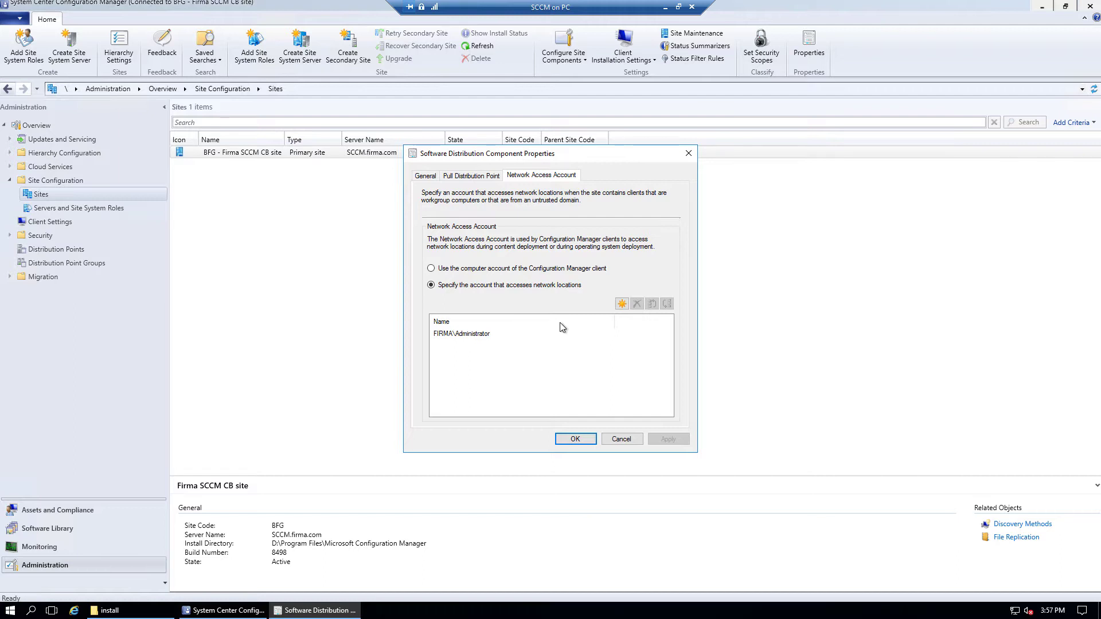
{"action": "left_click", "coordinate": [621, 304]}
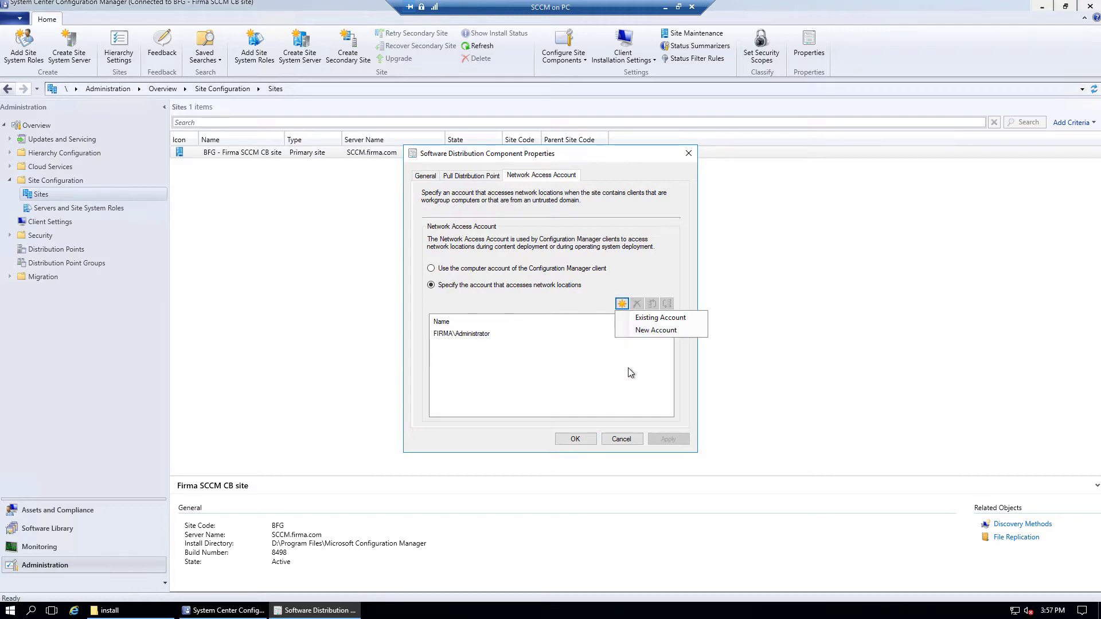
{"action": "left_click", "coordinate": [678, 332]}
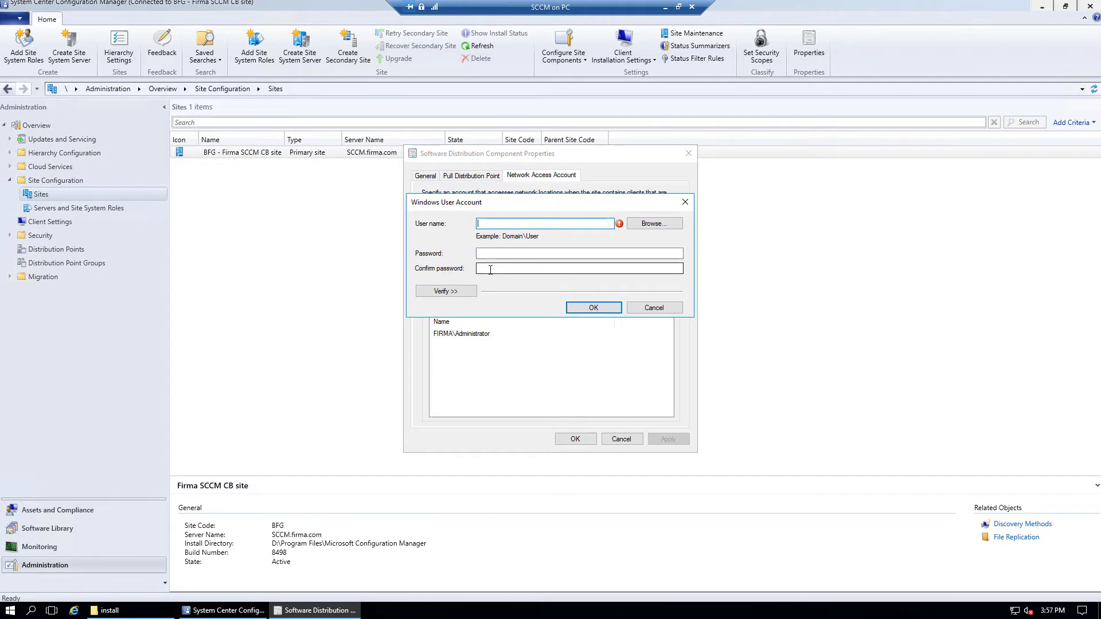
{"action": "left_click", "coordinate": [645, 308]}
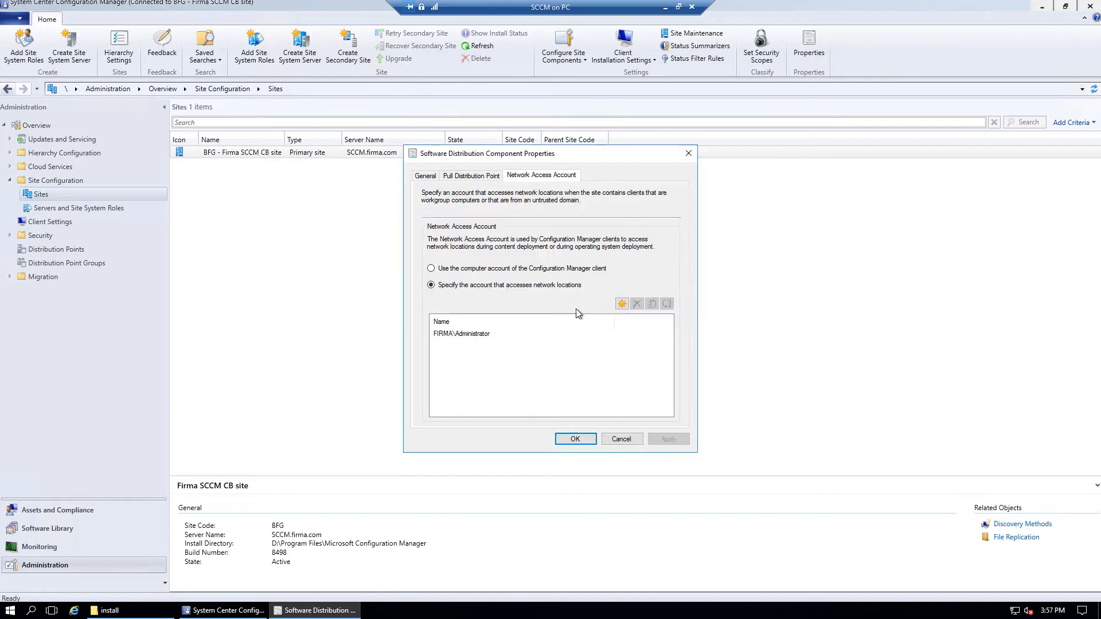
{"action": "left_click", "coordinate": [487, 334]}
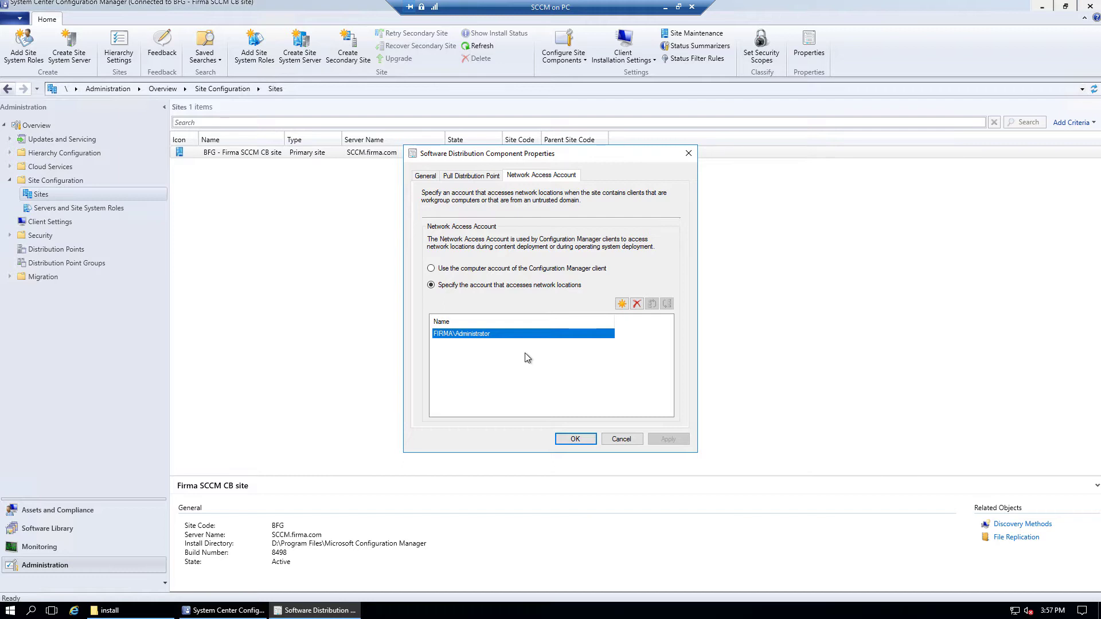
{"action": "left_click", "coordinate": [622, 440]}
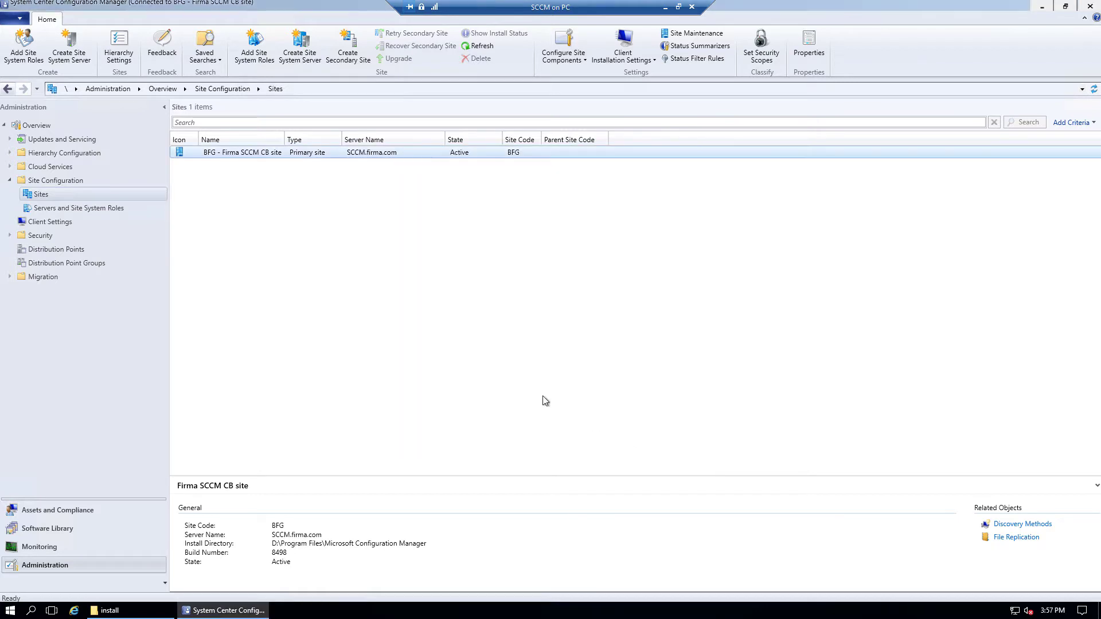
- Open the properties of the FIRMA Custom Settings client settings and review the Background Intelligent Transfer and Client Policy settings
{"action": "left_click", "coordinate": [55, 223]}
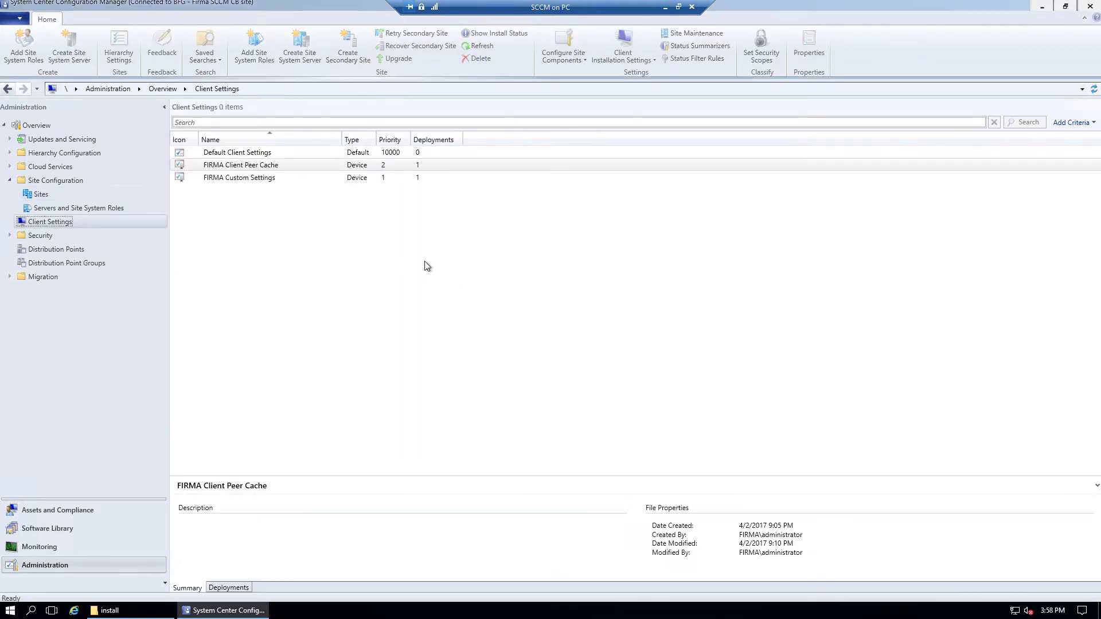
{"action": "left_click", "coordinate": [241, 178]}
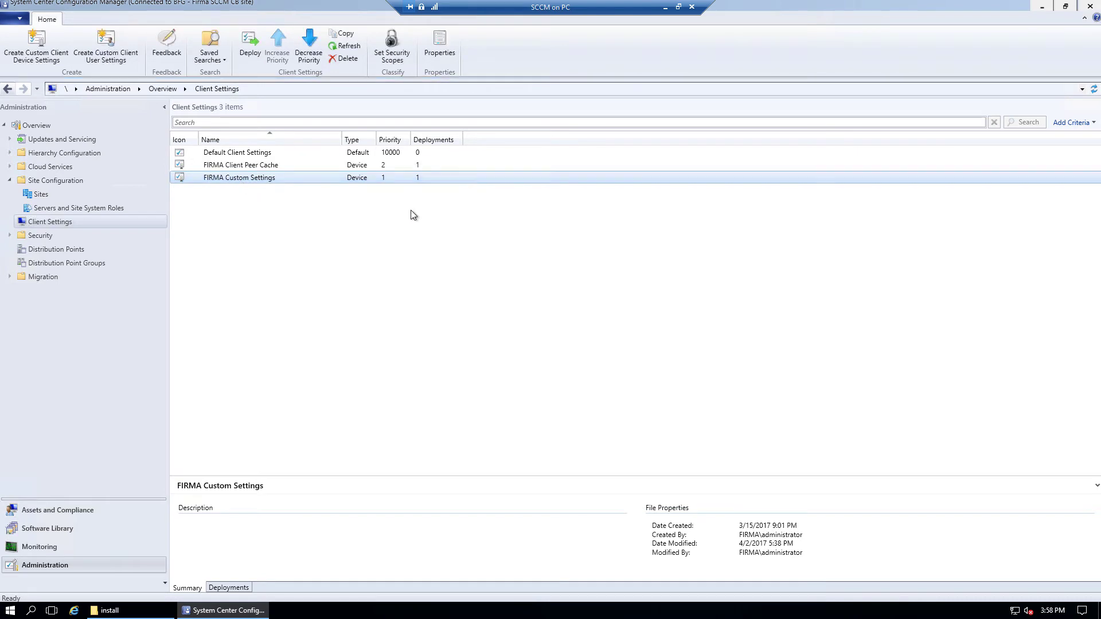
{"action": "left_click", "coordinate": [440, 46]}
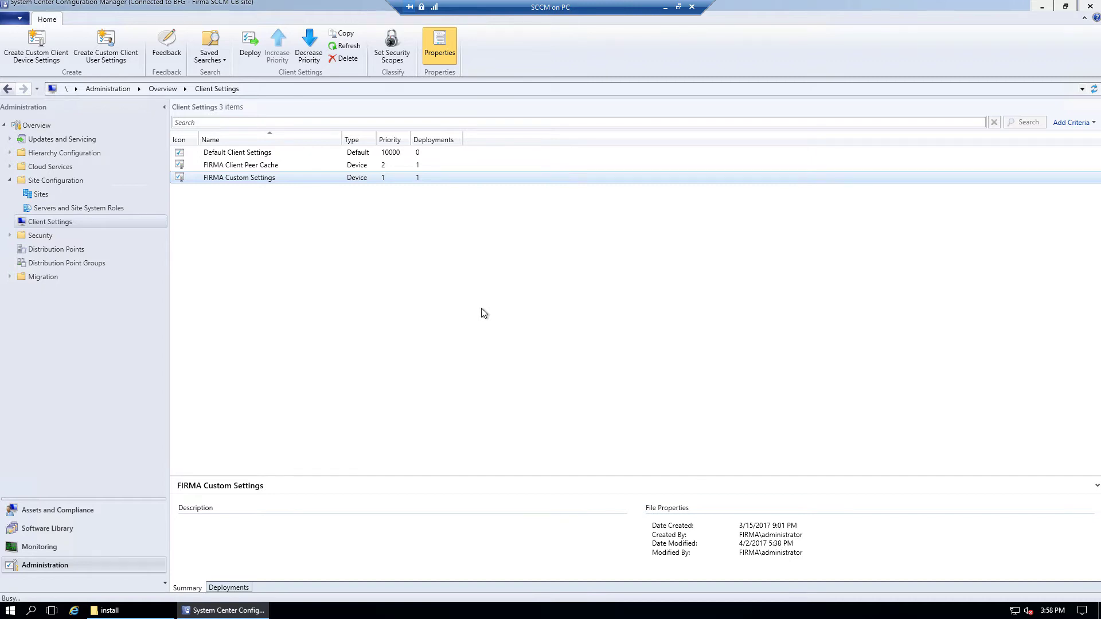
{"action": "left_click", "coordinate": [399, 183]}
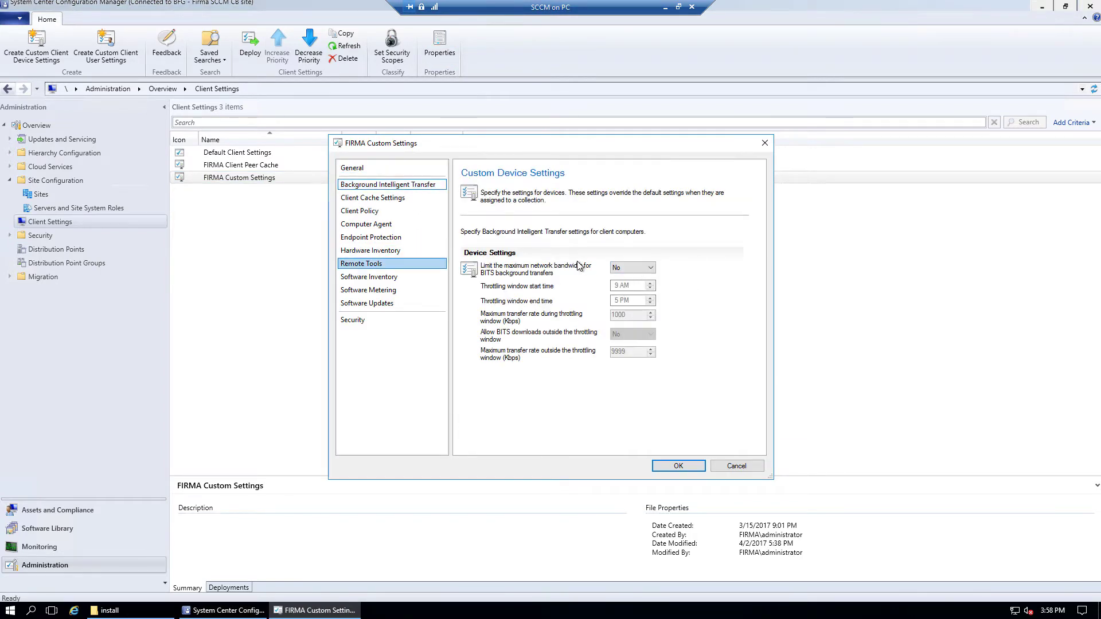
{"action": "left_click", "coordinate": [394, 211]}
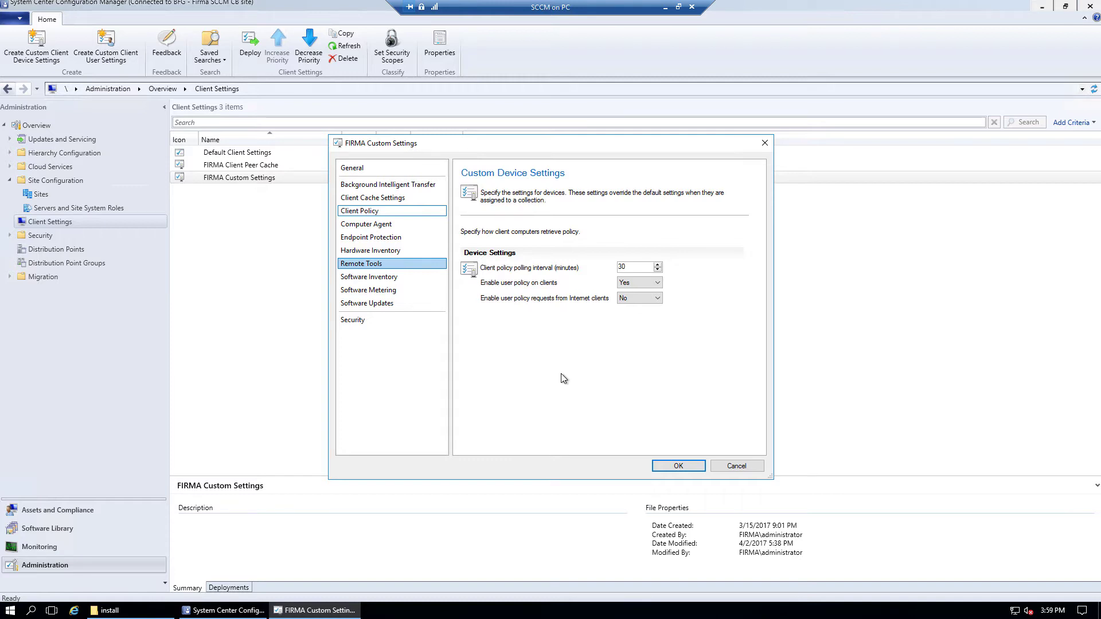
{"action": "left_click", "coordinate": [370, 237]}
{"action": "left_click", "coordinate": [368, 290]}
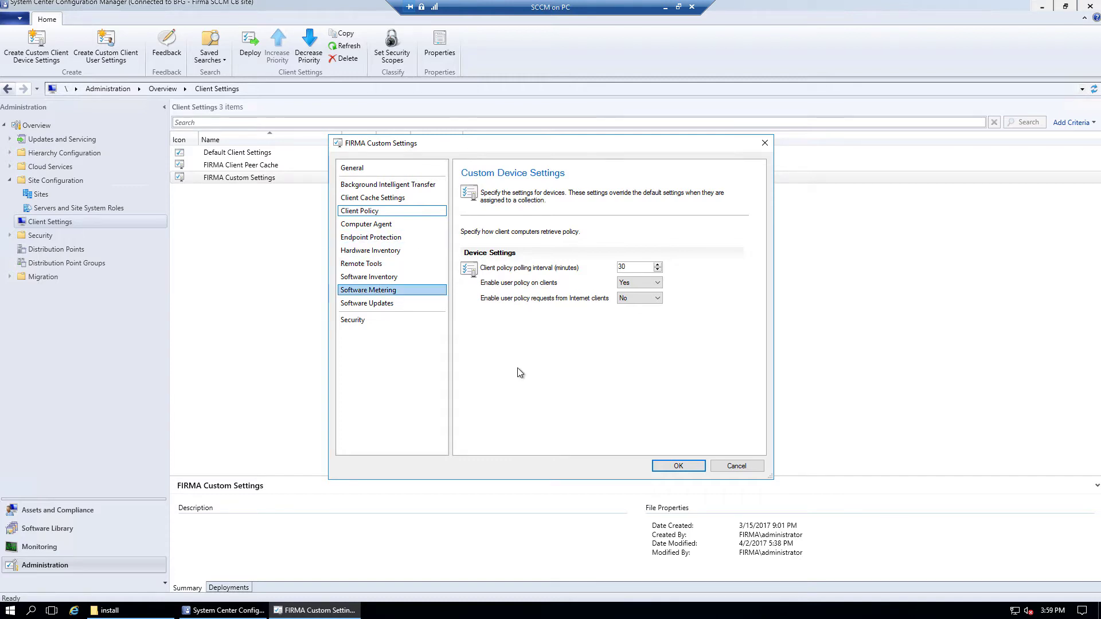
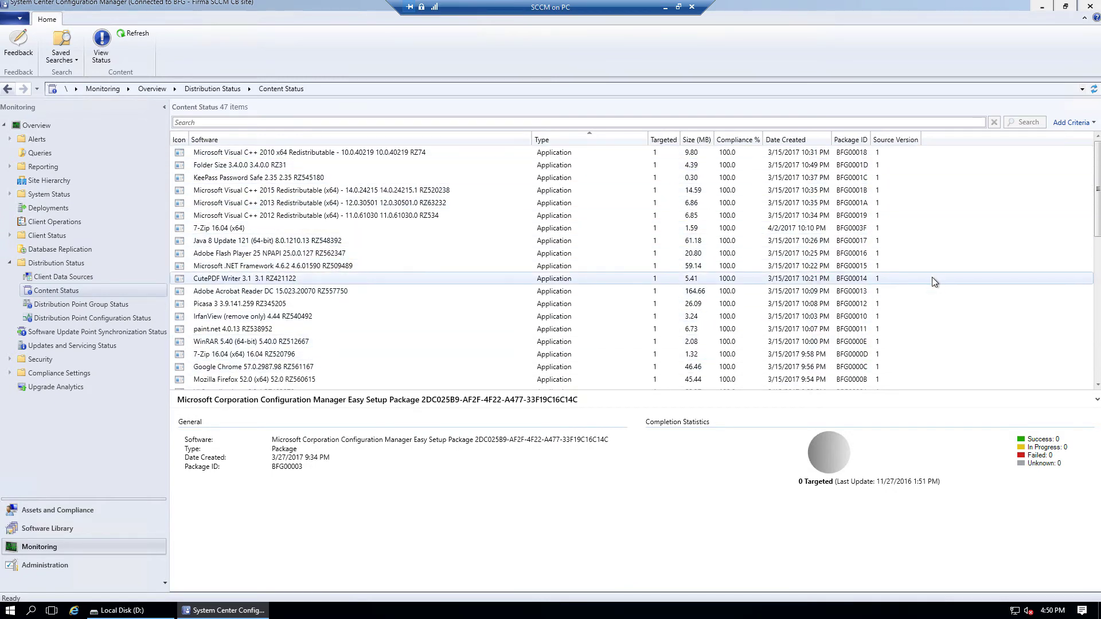
- Look through the types in the content status list and view the completion statistics of the Microsoft Visual C++ 2012 Redistributable (x64)
{"action": "scroll", "coordinate": [1096, 189], "scroll_direction": "down", "scroll_amount": 6}
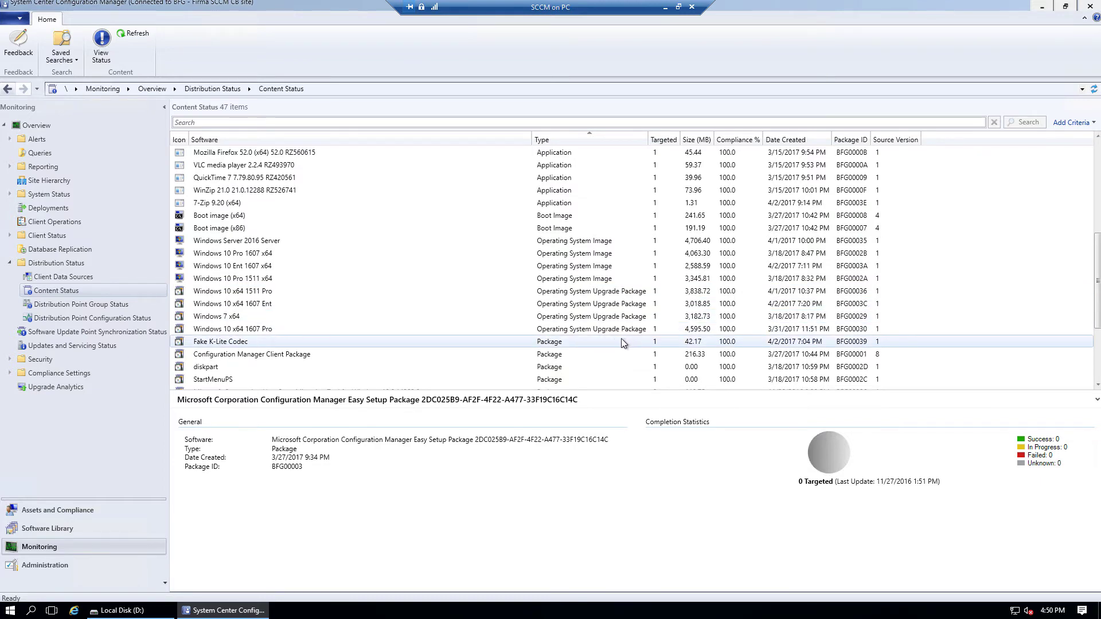
{"action": "scroll", "coordinate": [621, 342], "scroll_direction": "down", "scroll_amount": 2}
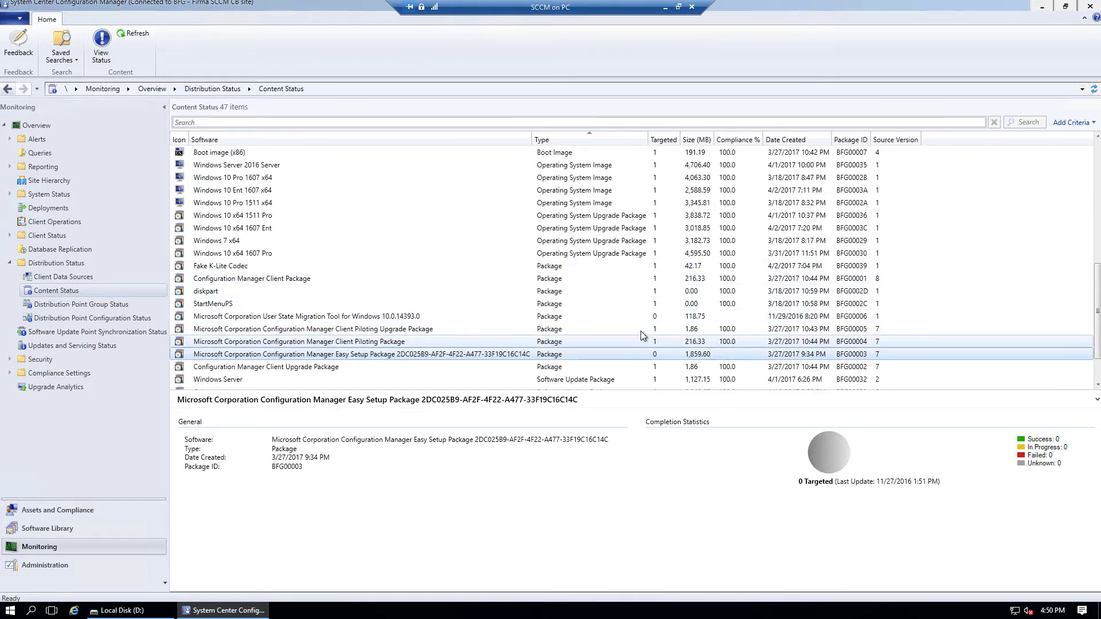
{"action": "scroll", "coordinate": [642, 335], "scroll_direction": "down", "scroll_amount": 2}
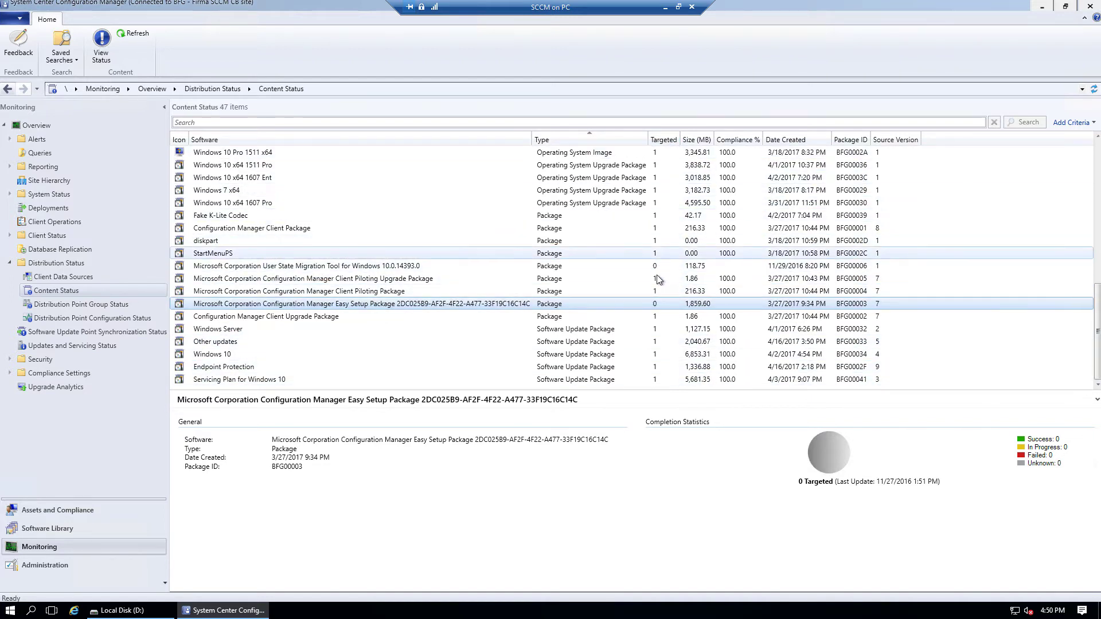
{"action": "left_click_drag", "start_coordinate": [1096, 354], "coordinate": [1094, 210]}
{"action": "left_click", "coordinate": [648, 218]}
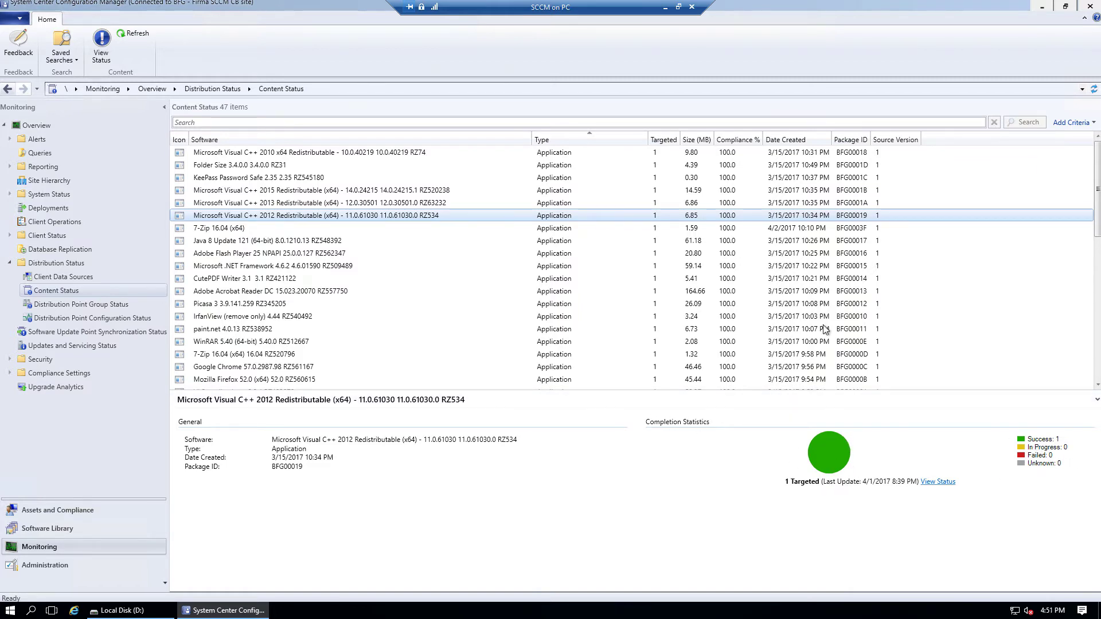
- View the completion statistics of the User State Migration Tool package and review the size and compliance of the other listed content
{"action": "left_click_drag", "start_coordinate": [1098, 206], "coordinate": [1096, 396]}
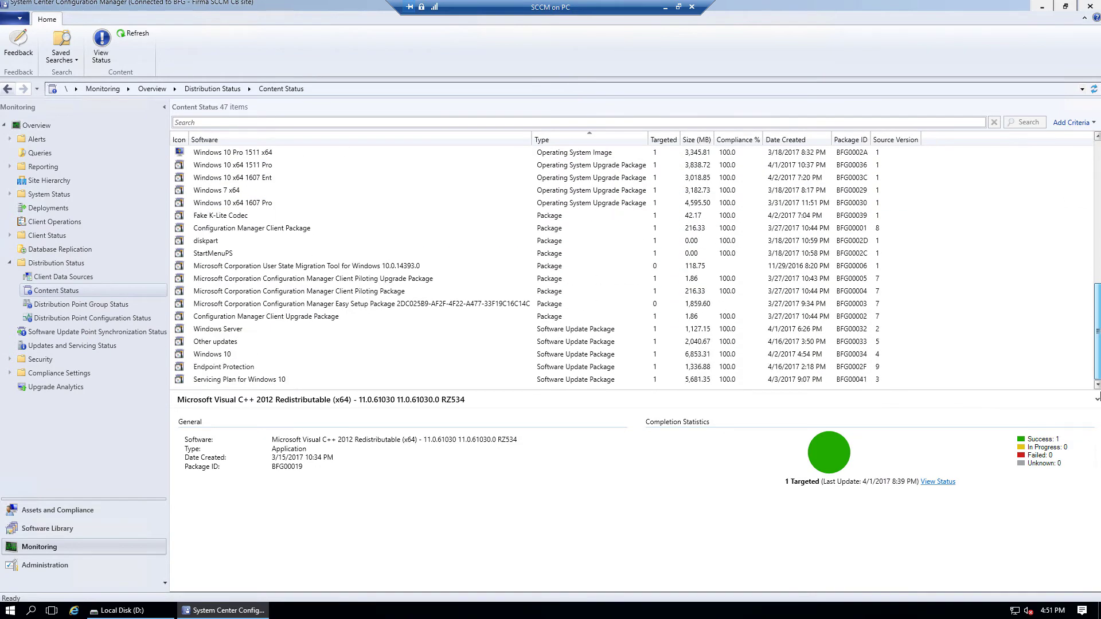
{"action": "left_click", "coordinate": [662, 264]}
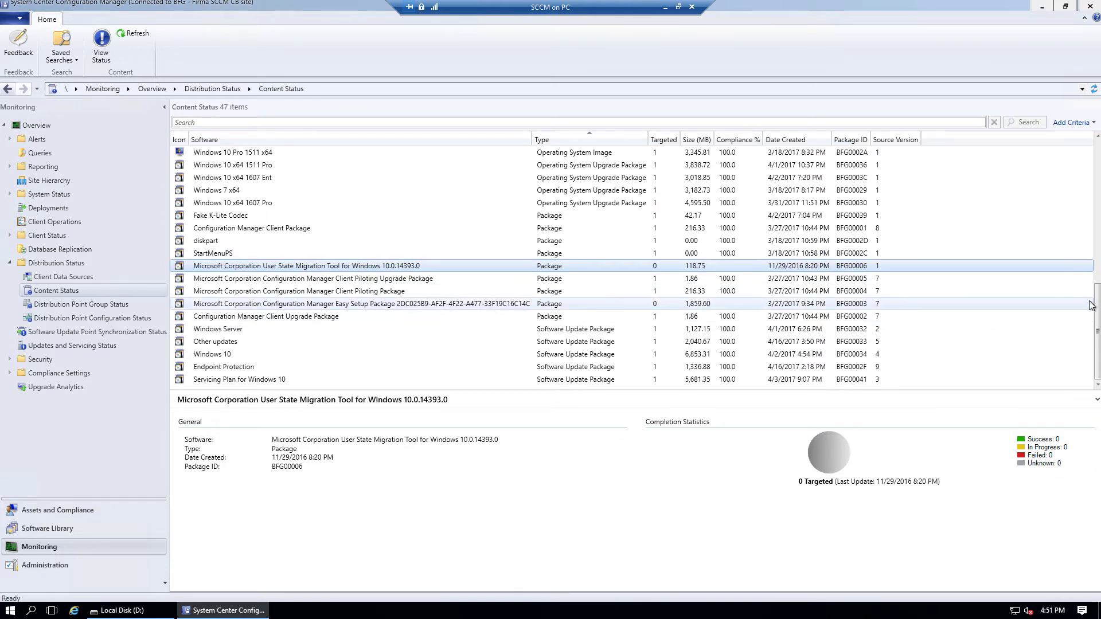
{"action": "left_click_drag", "start_coordinate": [1097, 342], "coordinate": [1098, 163]}
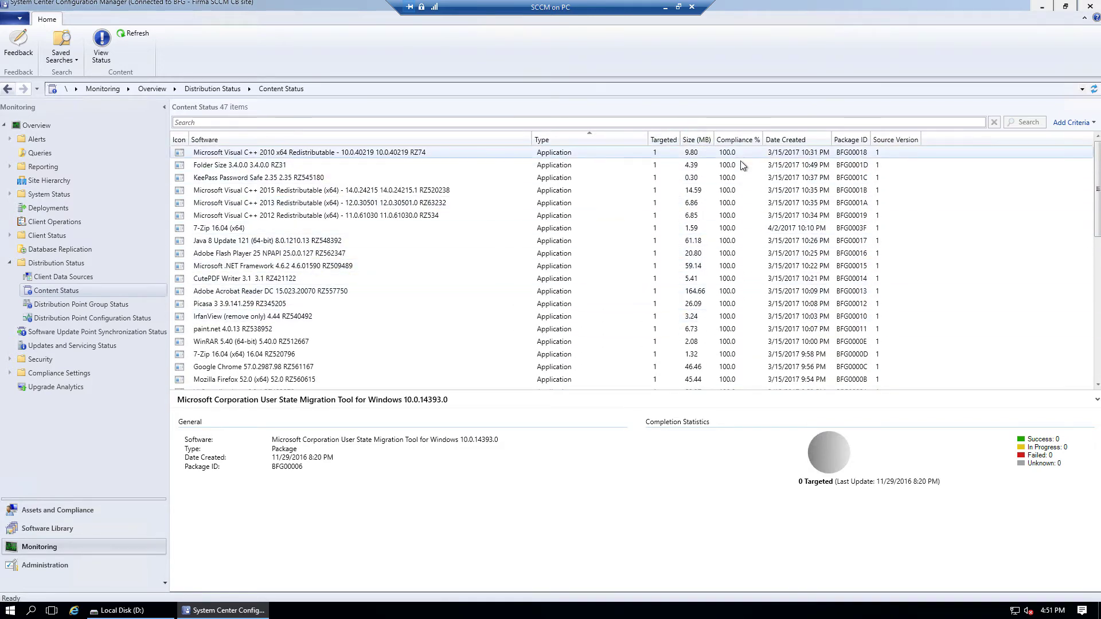
{"action": "scroll", "coordinate": [1096, 385], "scroll_direction": "down", "scroll_amount": 5}
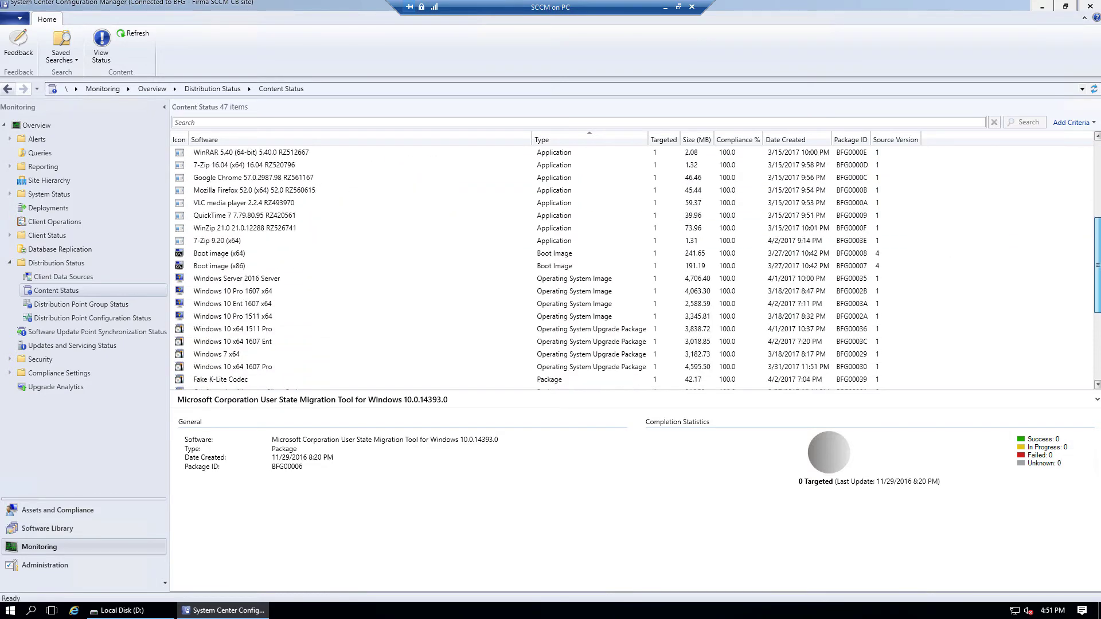
{"action": "scroll", "coordinate": [1055, 296], "scroll_direction": "down", "scroll_amount": 4}
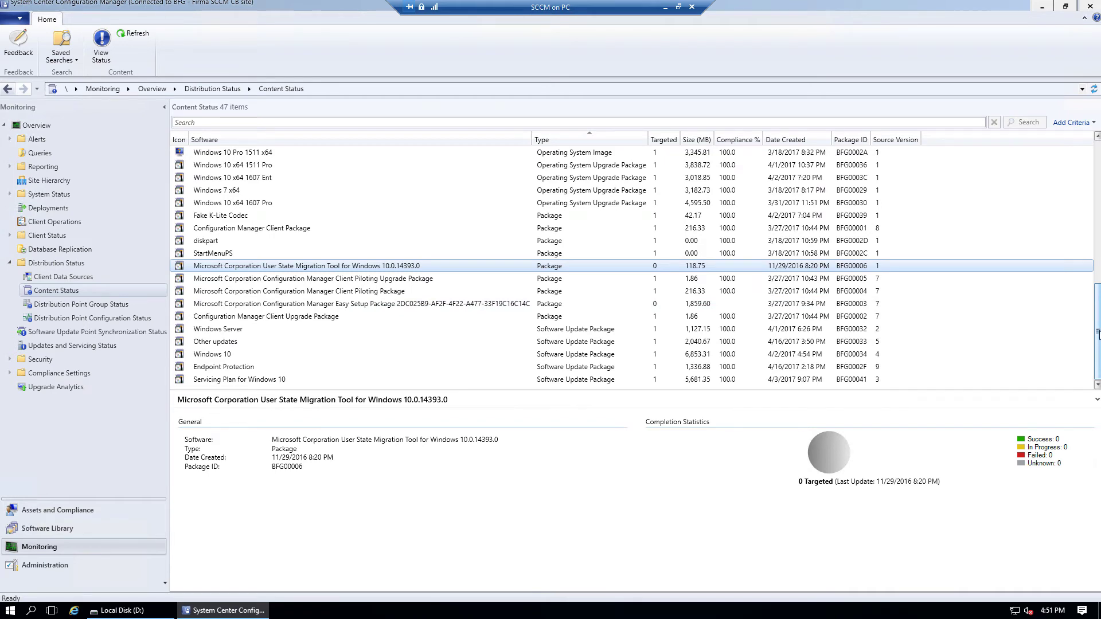
- Compare the source versions across the content list and select the Configuration Manager Client Package
{"action": "left_click_drag", "start_coordinate": [1097, 334], "coordinate": [1092, 178]}
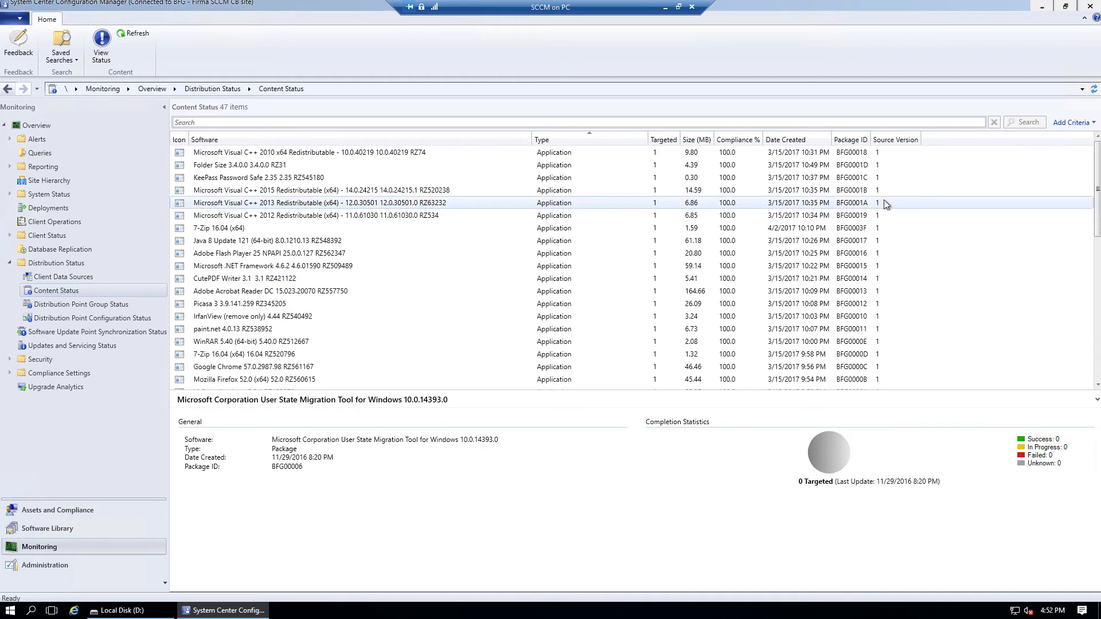
{"action": "left_click_drag", "start_coordinate": [1097, 197], "coordinate": [1098, 337]}
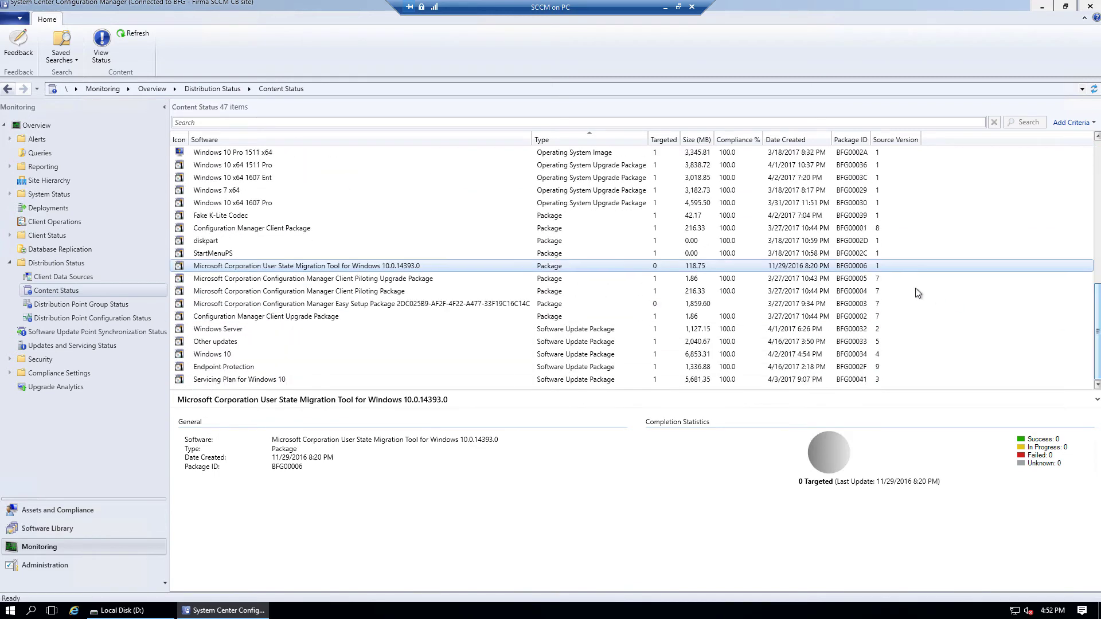
{"action": "left_click", "coordinate": [885, 227]}
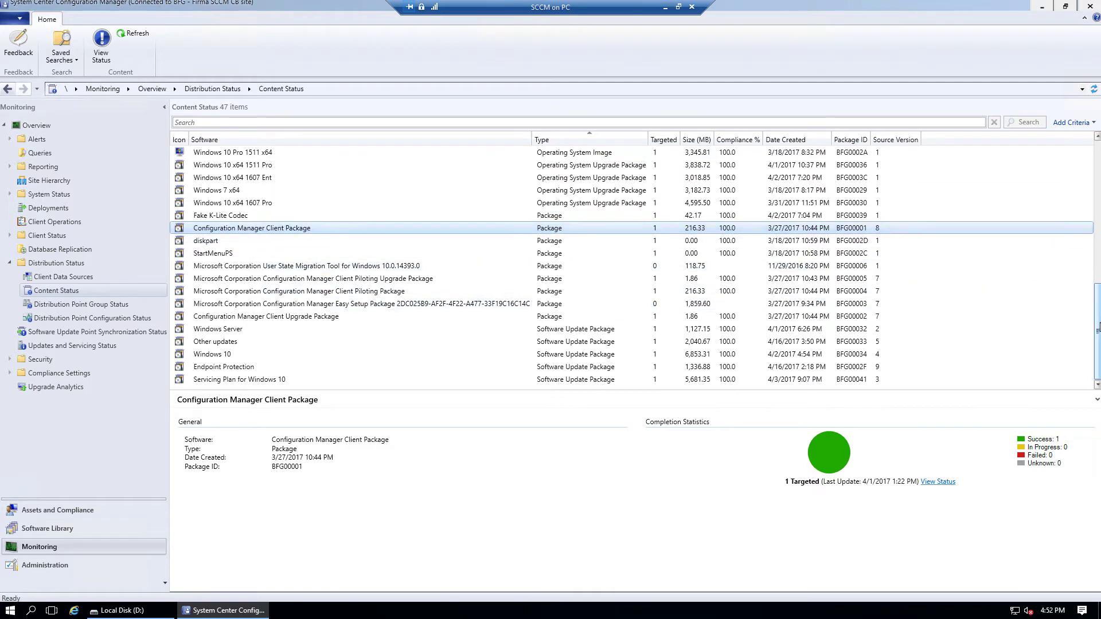
- Check the package ID of the Microsoft Visual C++ 2012 Redistributable (x64) and open BFG00019.INI from D:\SCCMContentLib\PkgLib in File Explorer
{"action": "left_click_drag", "start_coordinate": [1098, 324], "coordinate": [1098, 179]}
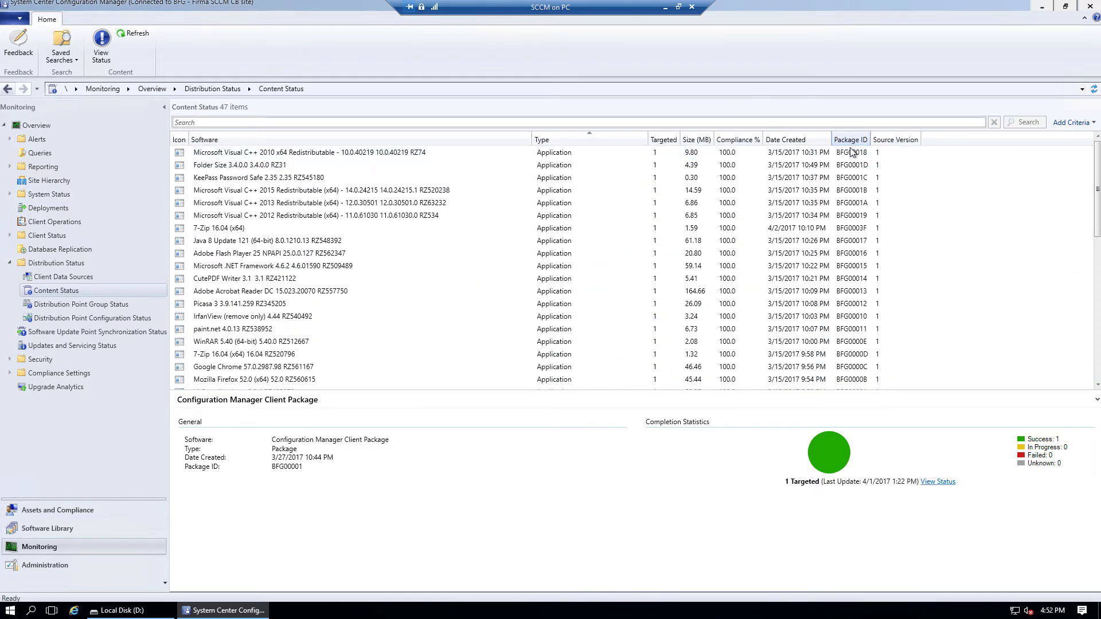
{"action": "left_click", "coordinate": [851, 221]}
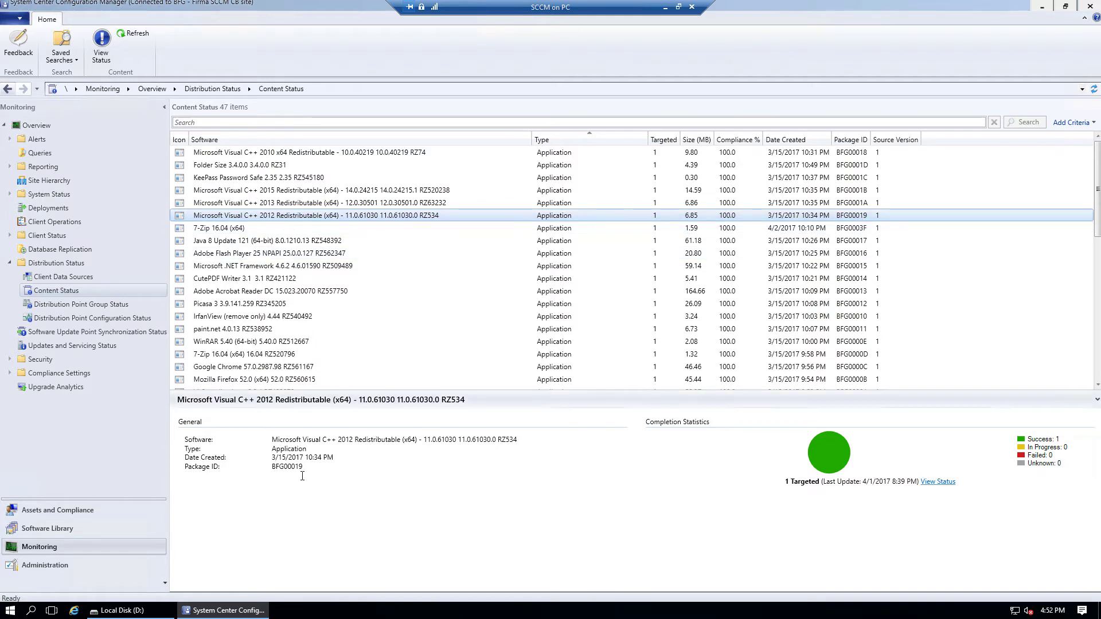
{"action": "left_click", "coordinate": [145, 611]}
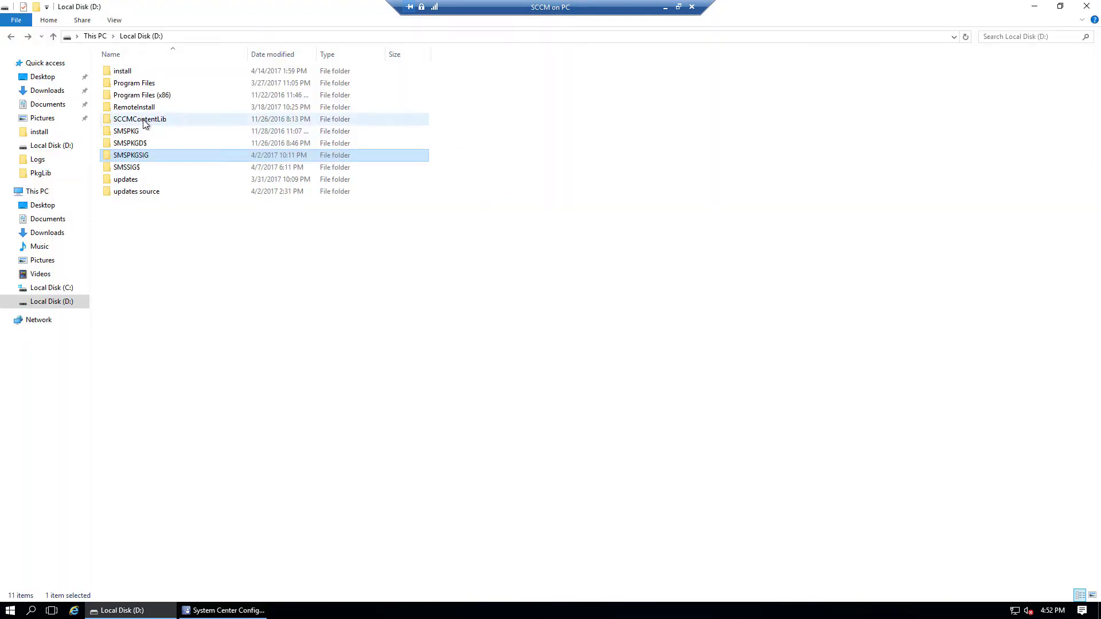
{"action": "double_click", "coordinate": [172, 121]}
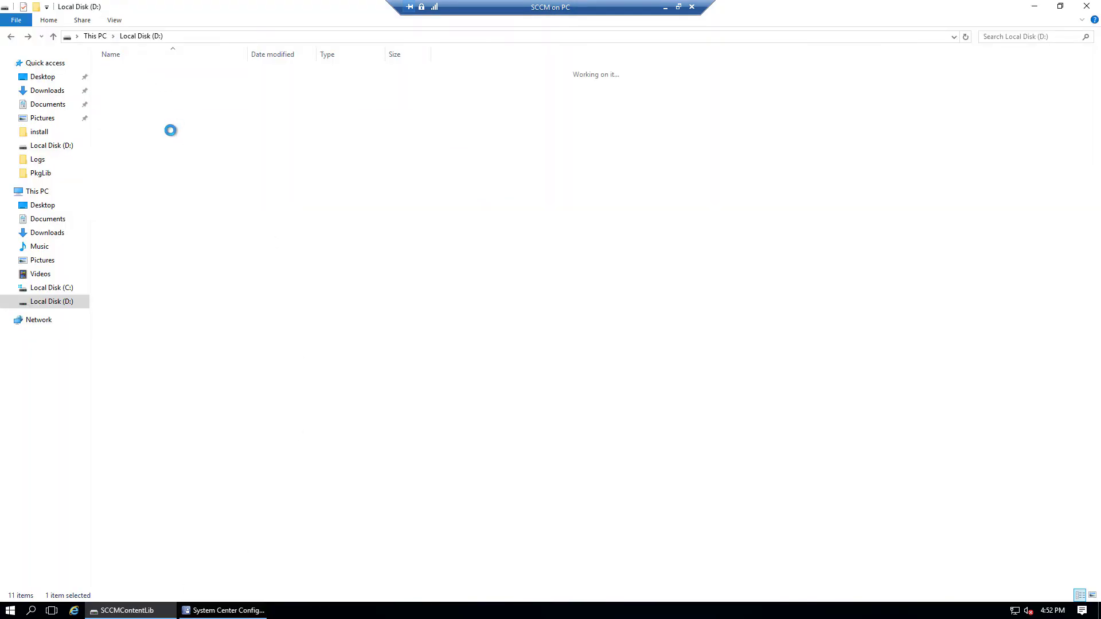
{"action": "double_click", "coordinate": [128, 95]}
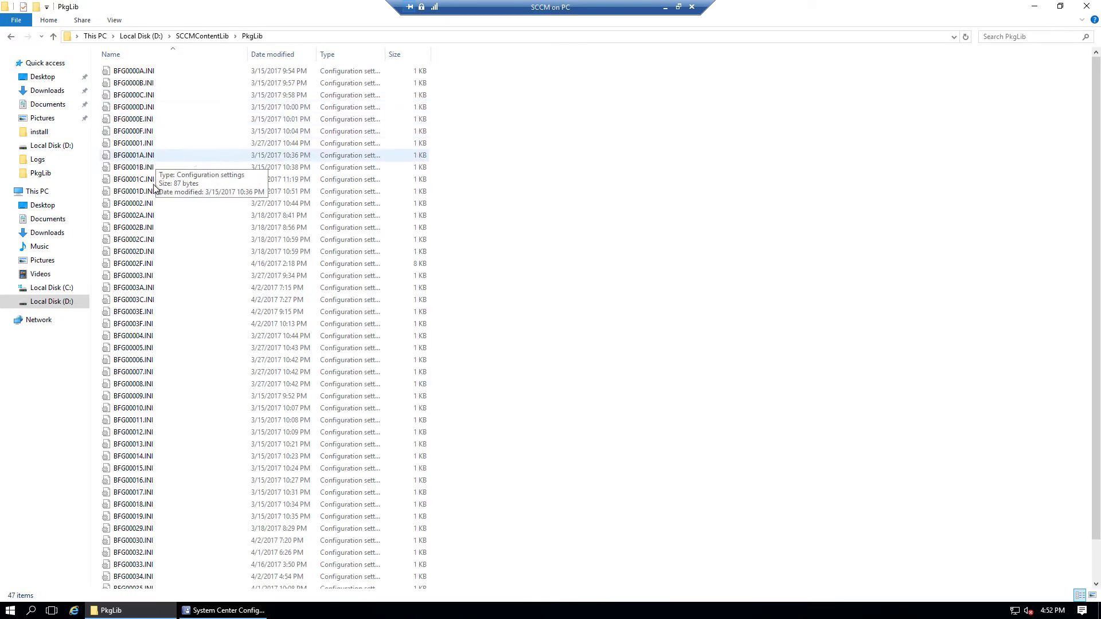
{"action": "left_click", "coordinate": [139, 517]}
{"action": "double_click", "coordinate": [139, 517]}
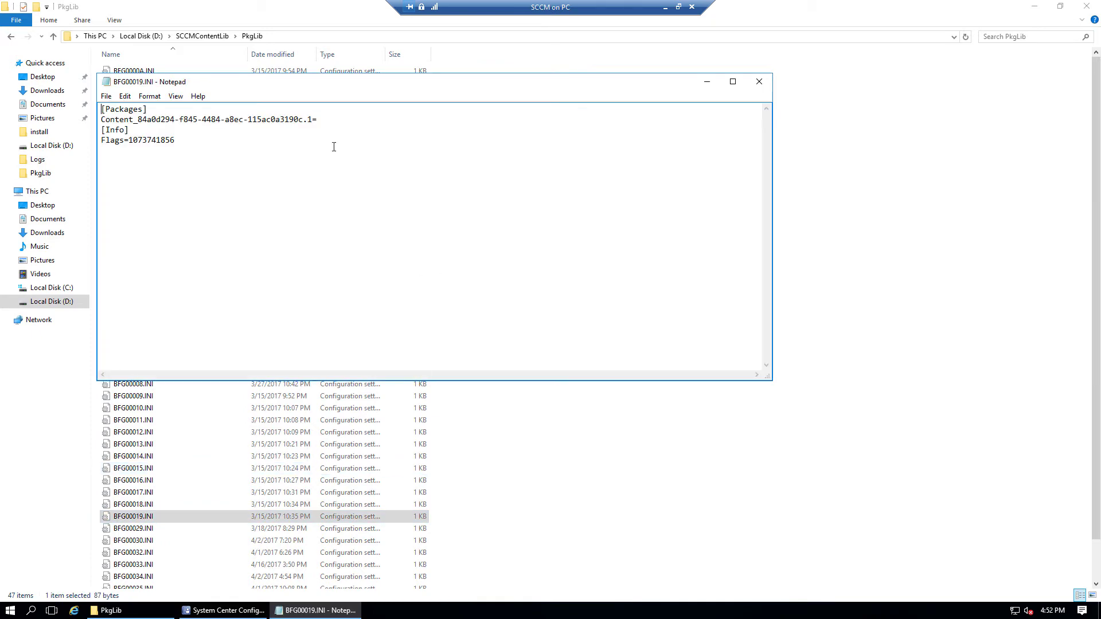
{"action": "left_click_drag", "start_coordinate": [391, 77], "coordinate": [565, 172]}
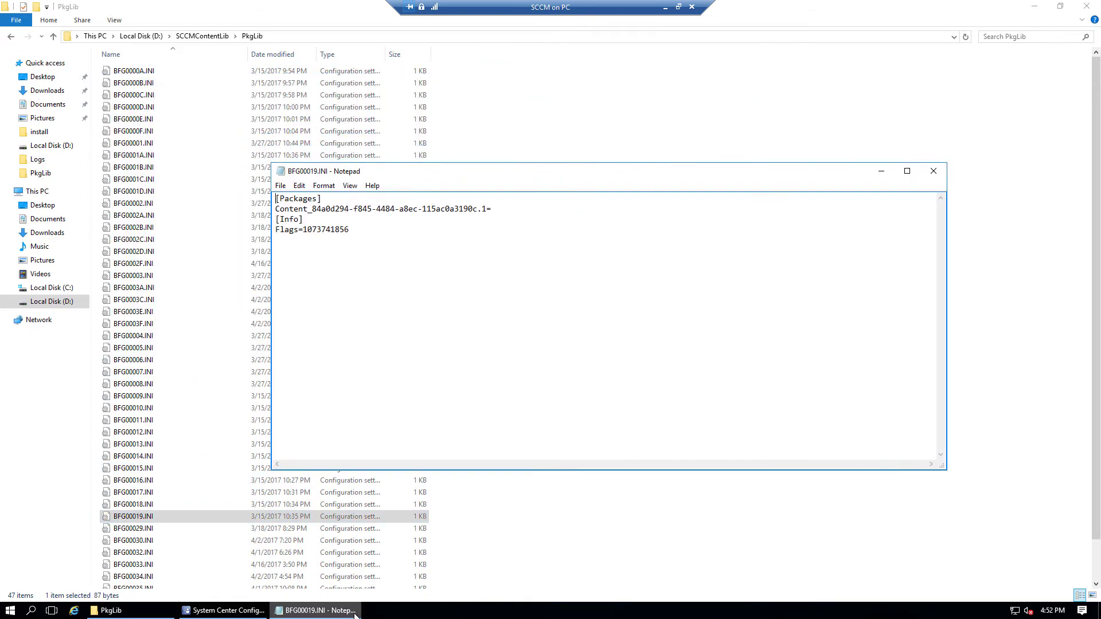
- Check the content ID in BFG00019.INI, search D:\SCCMContentLib\DataLib for 84a0 and open the matching content folder
{"action": "left_click", "coordinate": [245, 611]}
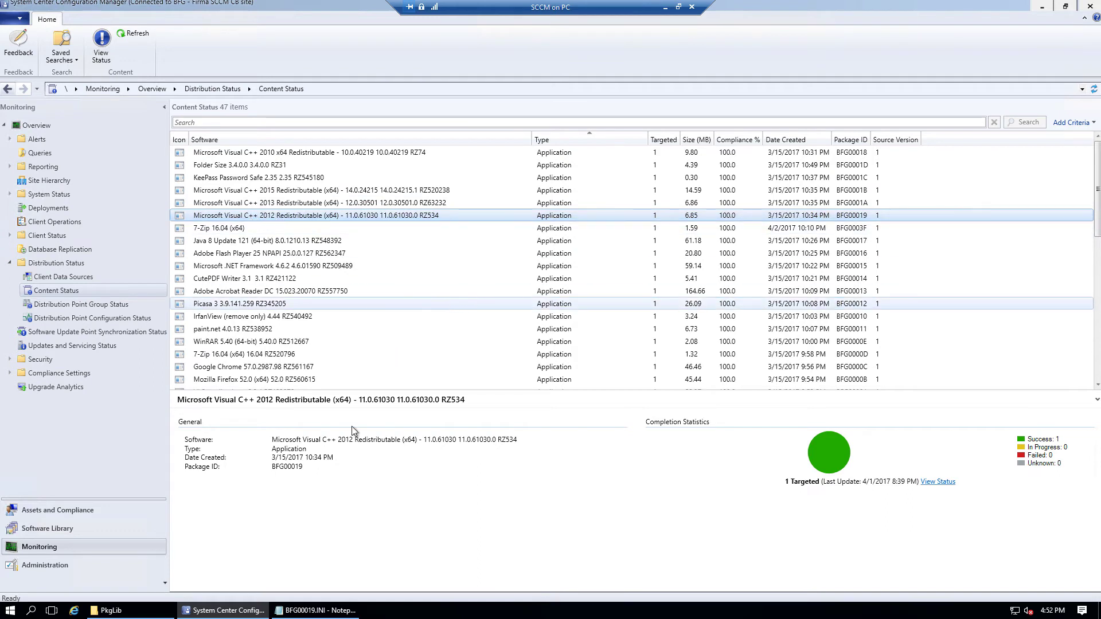
{"action": "left_click", "coordinate": [309, 611]}
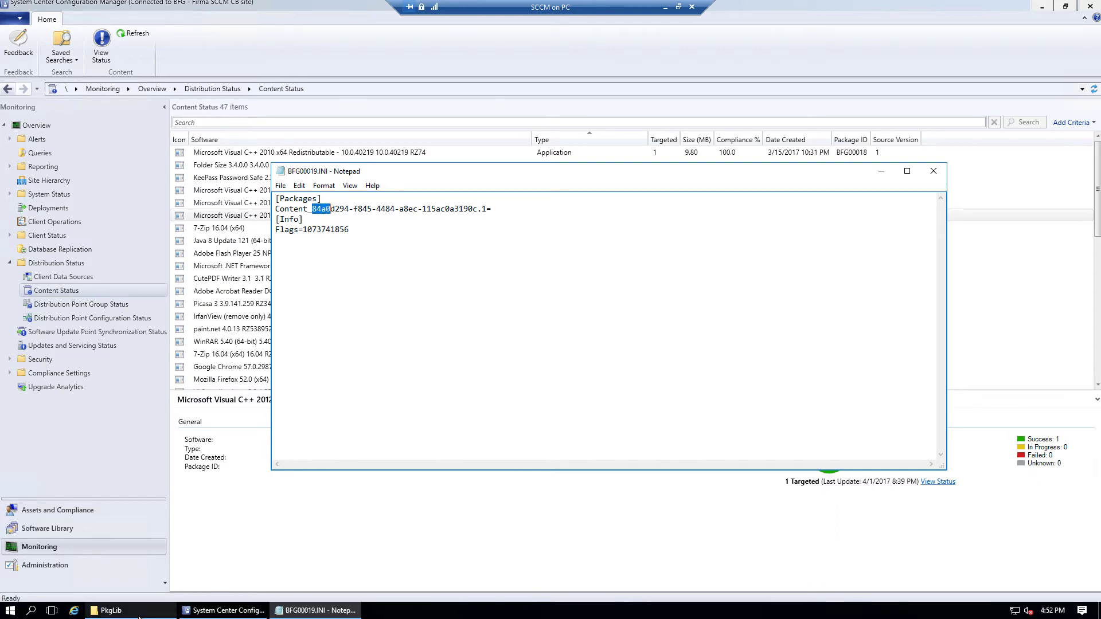
{"action": "left_click", "coordinate": [111, 610]}
{"action": "key", "text": "BackSpace"}
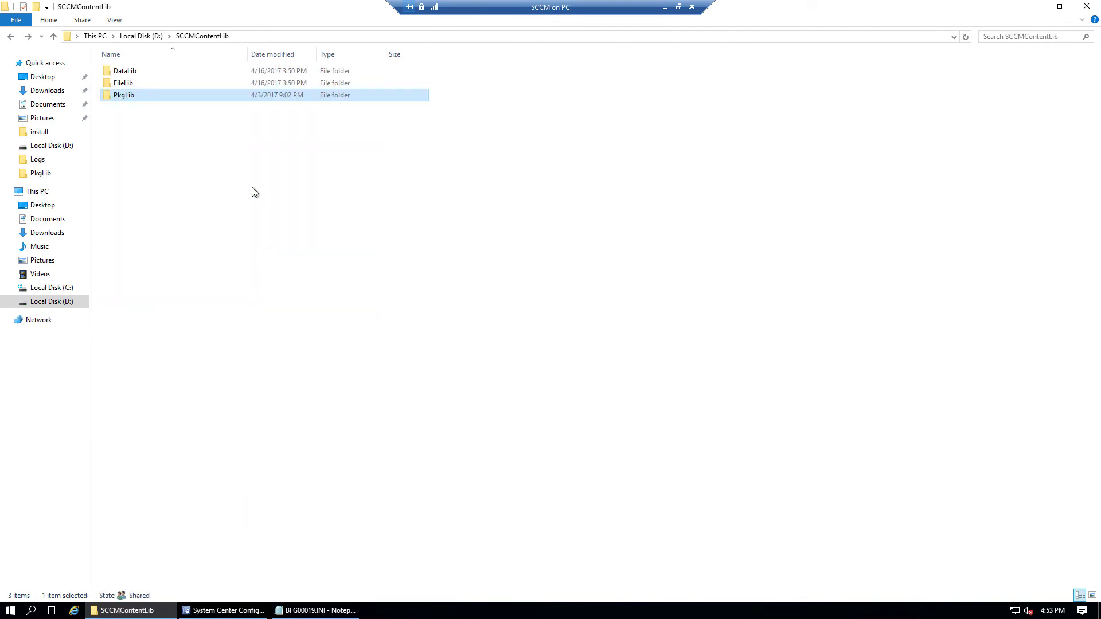
{"action": "double_click", "coordinate": [129, 73]}
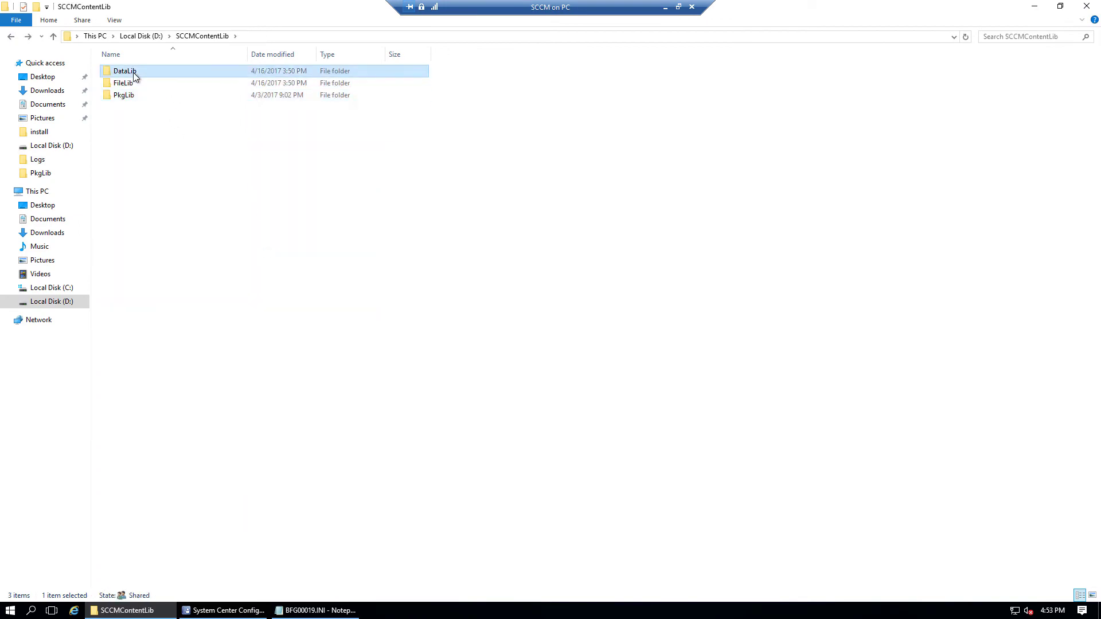
{"action": "left_click", "coordinate": [1000, 38]}
{"action": "type", "text": "84a0"}
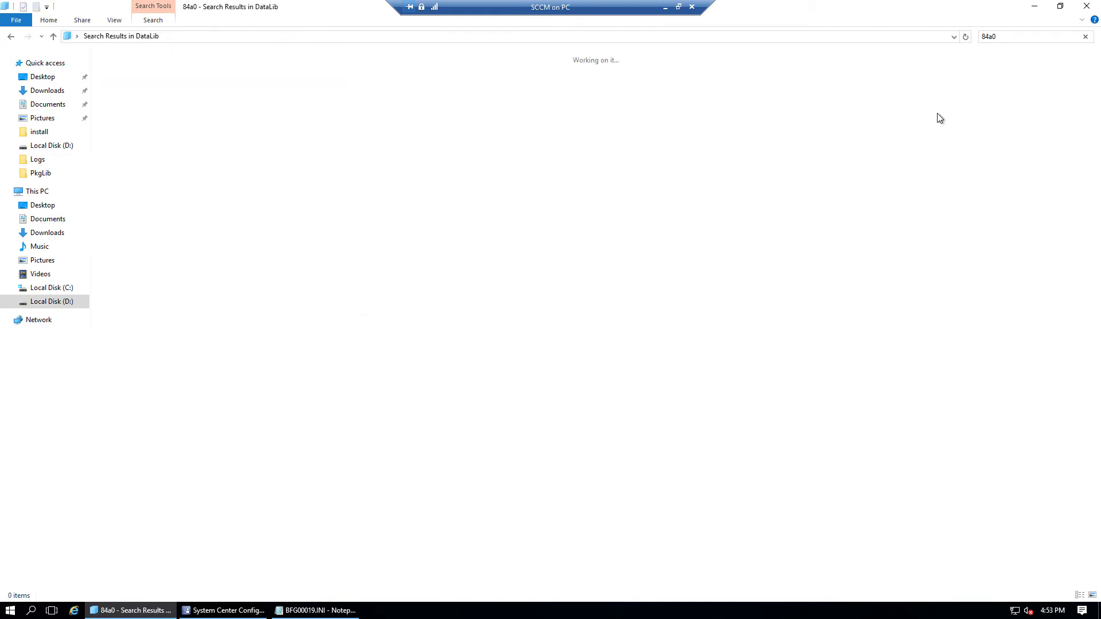
{"action": "double_click", "coordinate": [191, 87]}
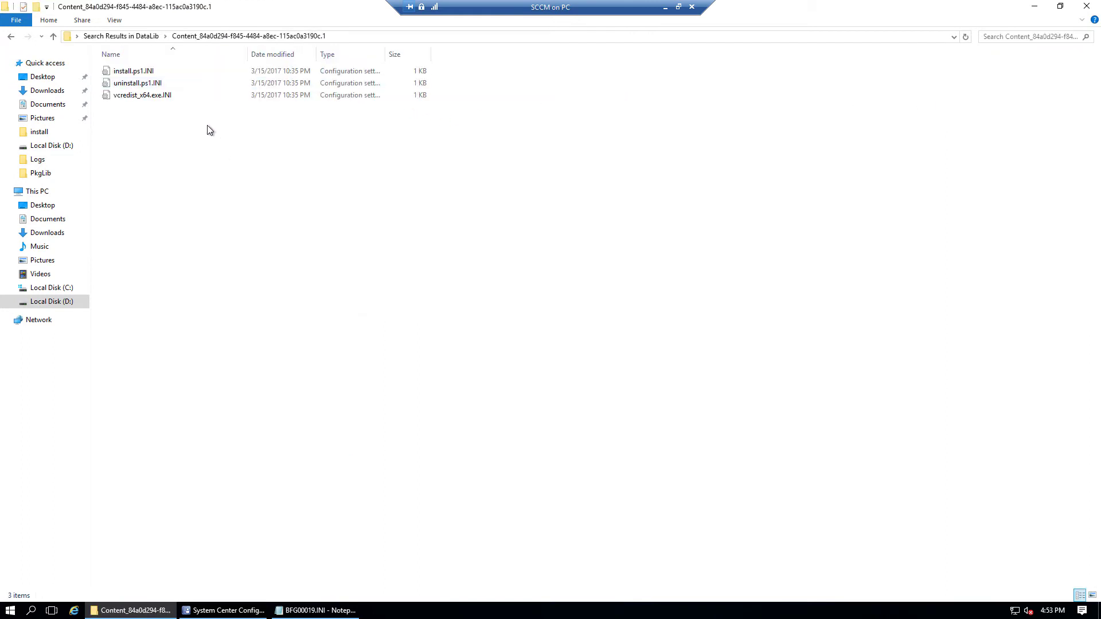
- Open vcredist_x64.exe.INI, highlight the first characters of its hash value and close the file
{"action": "left_click", "coordinate": [131, 98]}
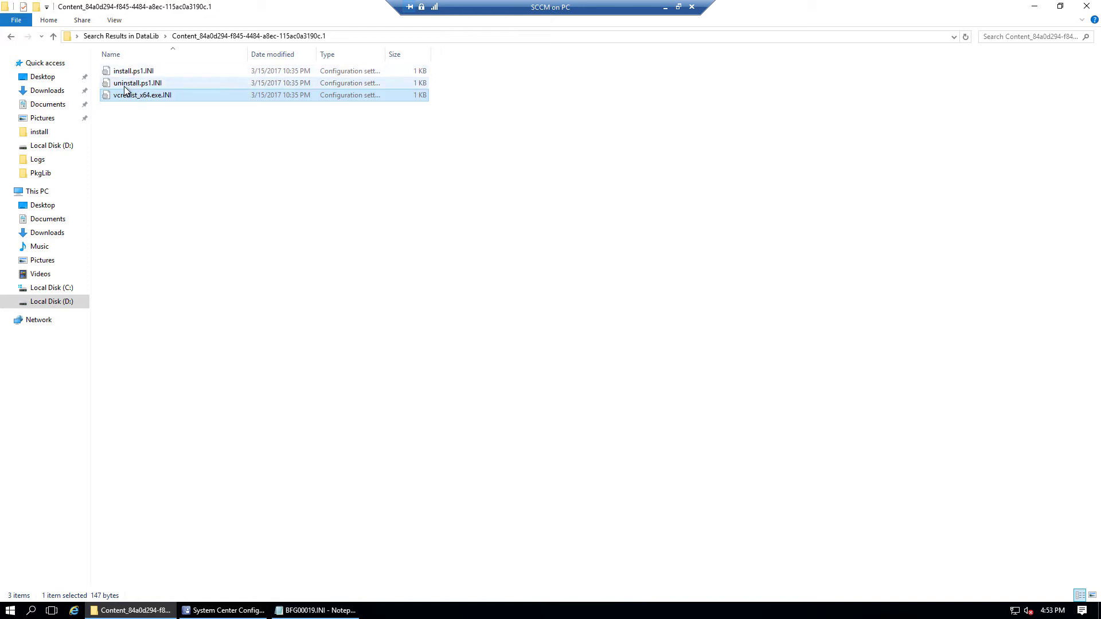
{"action": "double_click", "coordinate": [160, 98]}
{"action": "left_click_drag", "start_coordinate": [336, 97], "coordinate": [361, 170]}
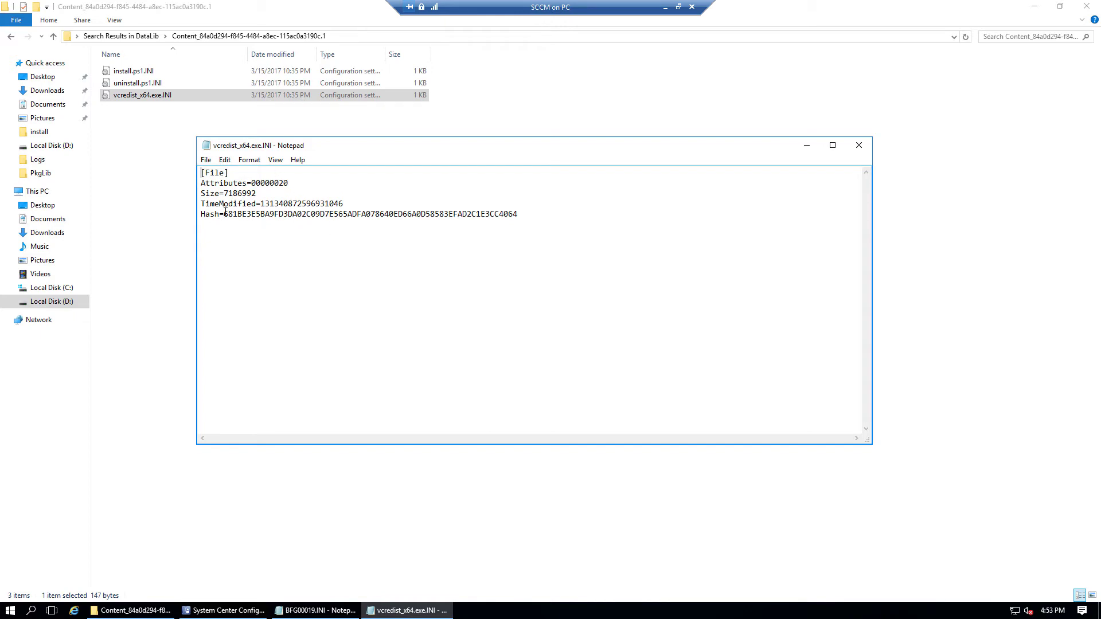
{"action": "left_click_drag", "start_coordinate": [225, 214], "coordinate": [242, 212]}
{"action": "left_click", "coordinate": [858, 145]}
- Go back to SCCMContentLib, search its FileLib folder for 681B and open the matching folder
{"action": "key", "text": "BackSpace"}
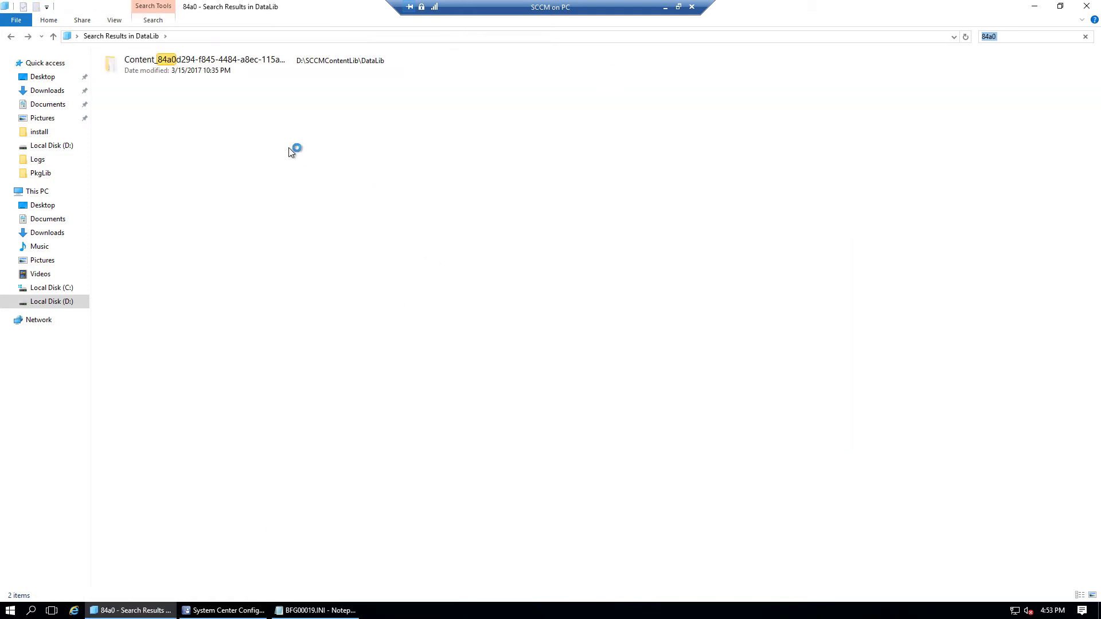
{"action": "key", "text": "BackSpace"}
{"action": "key", "text": "BackSpace"}
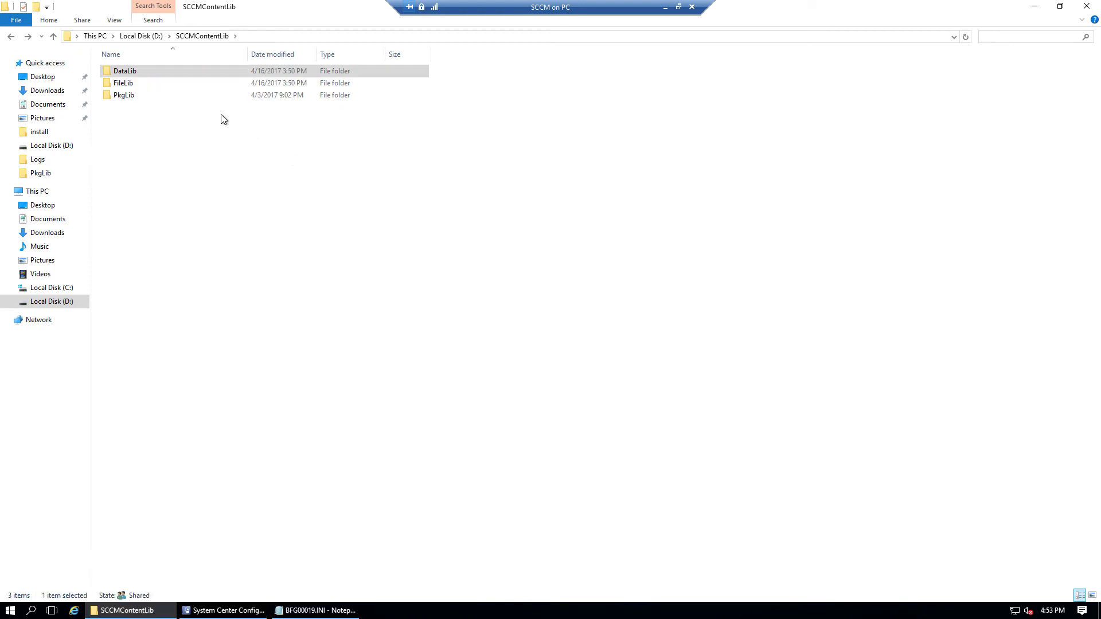
{"action": "left_click", "coordinate": [124, 85]}
{"action": "left_click", "coordinate": [126, 86]}
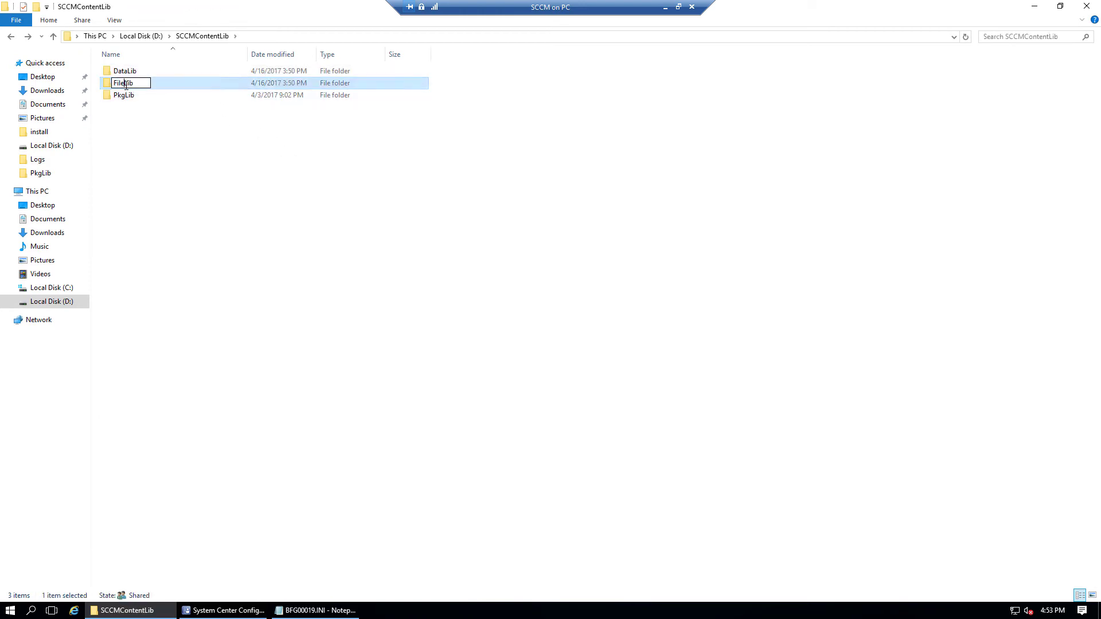
{"action": "double_click", "coordinate": [126, 86]}
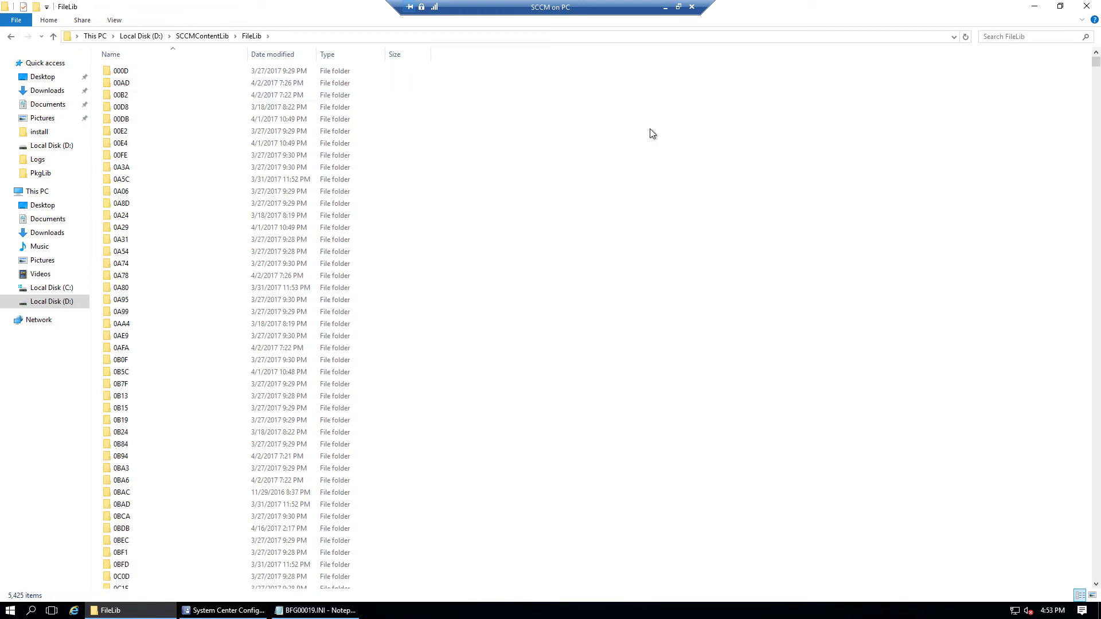
{"action": "left_click", "coordinate": [1000, 36]}
{"action": "type", "text": "681B"}
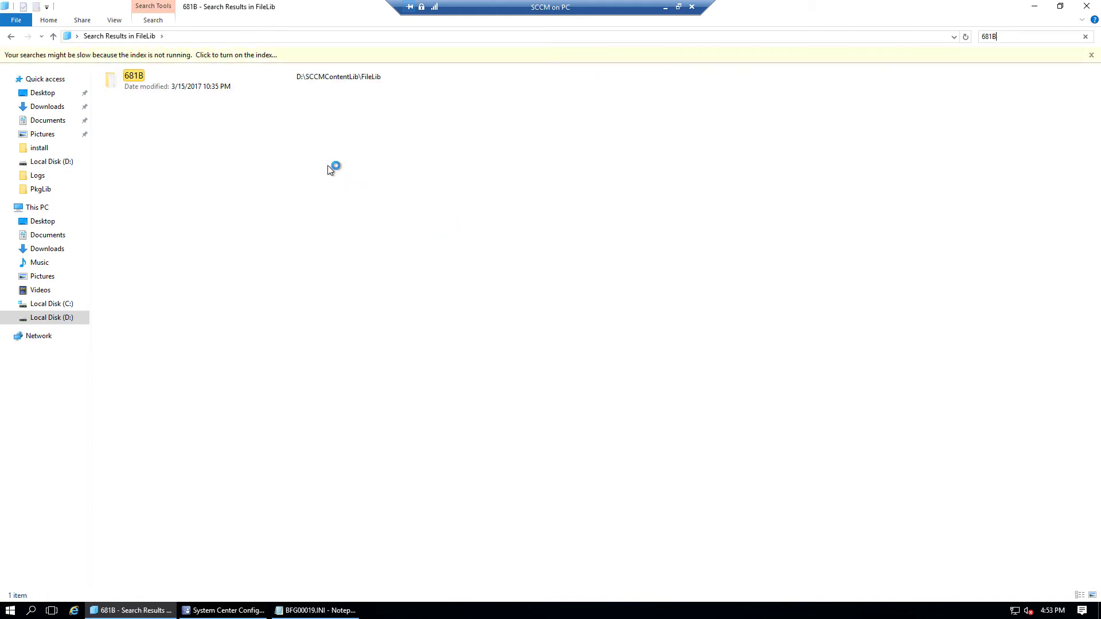
{"action": "double_click", "coordinate": [119, 77]}
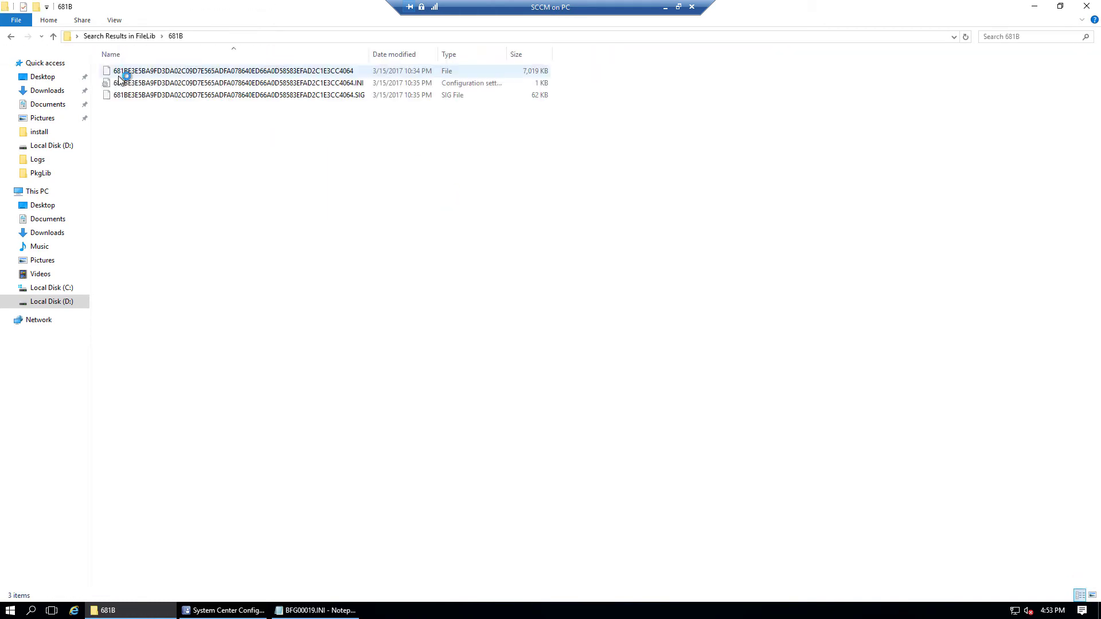
- View the content reference in the hash-named INI file, close it and select the SIG file
{"action": "left_click", "coordinate": [352, 87]}
{"action": "double_click", "coordinate": [353, 85]}
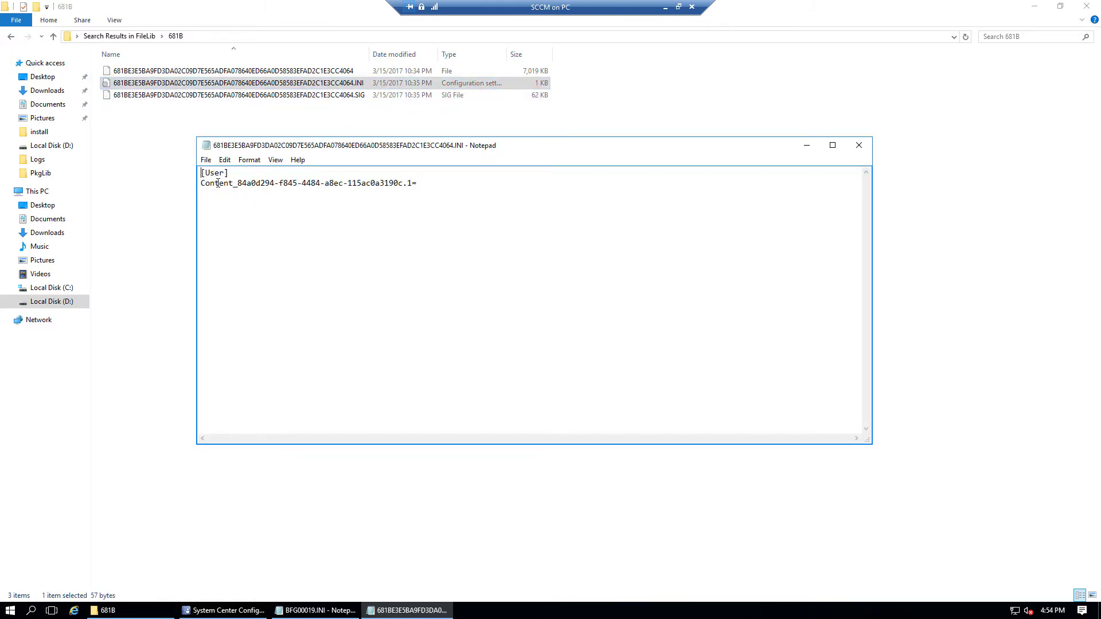
{"action": "left_click", "coordinate": [858, 145]}
{"action": "left_click", "coordinate": [330, 99]}
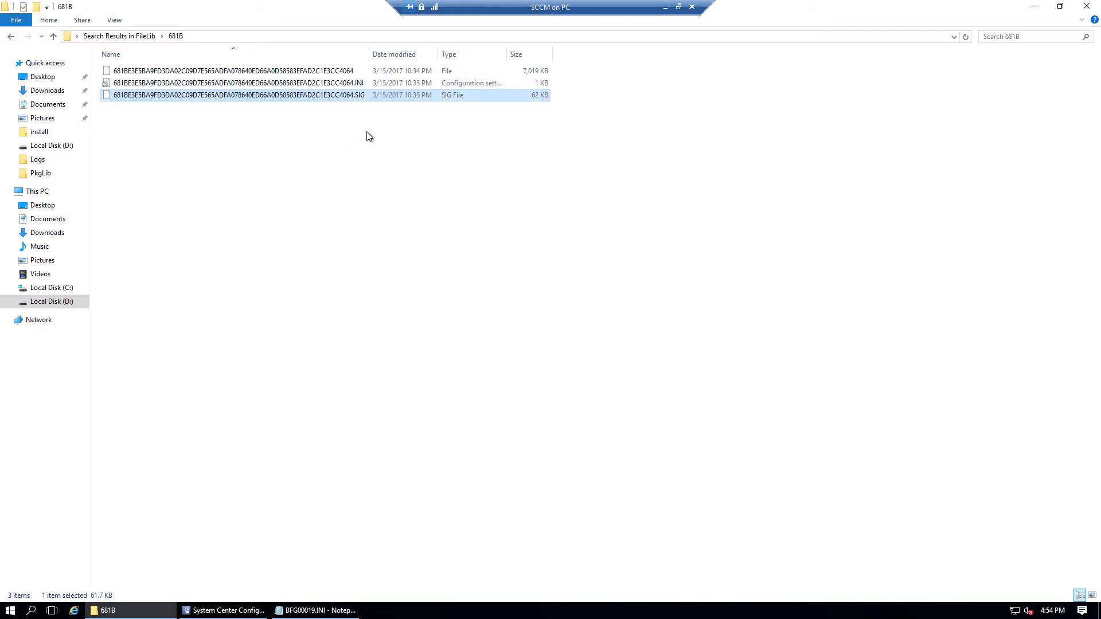
- Rename the hash-named file without an extension in the 681B folder by adding .exe to its name
{"action": "left_click", "coordinate": [357, 71]}
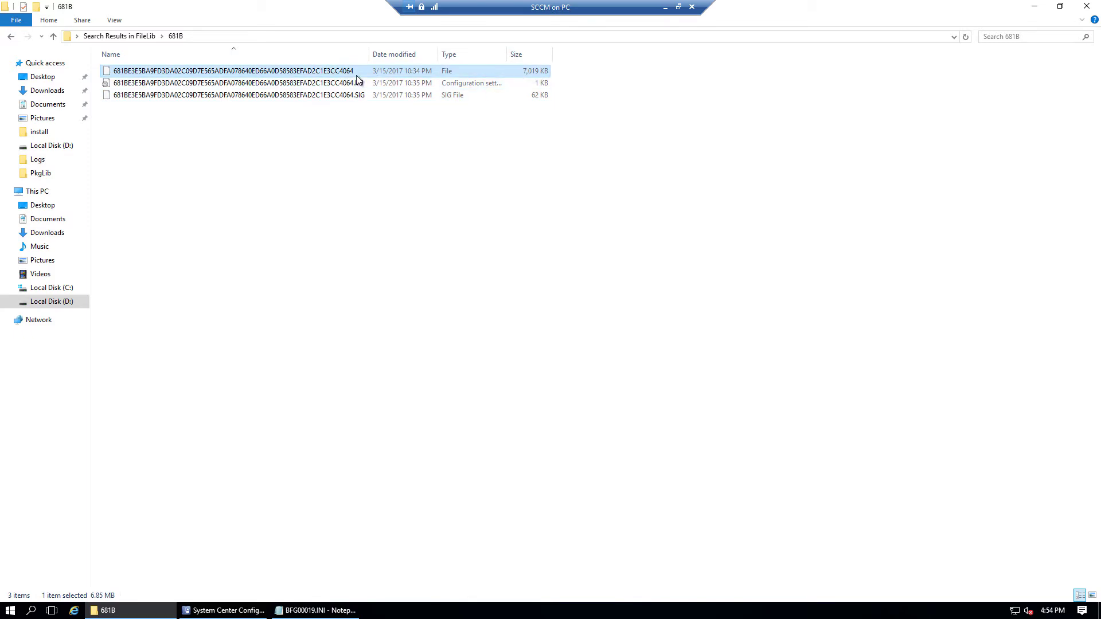
{"action": "key", "text": "F2"}
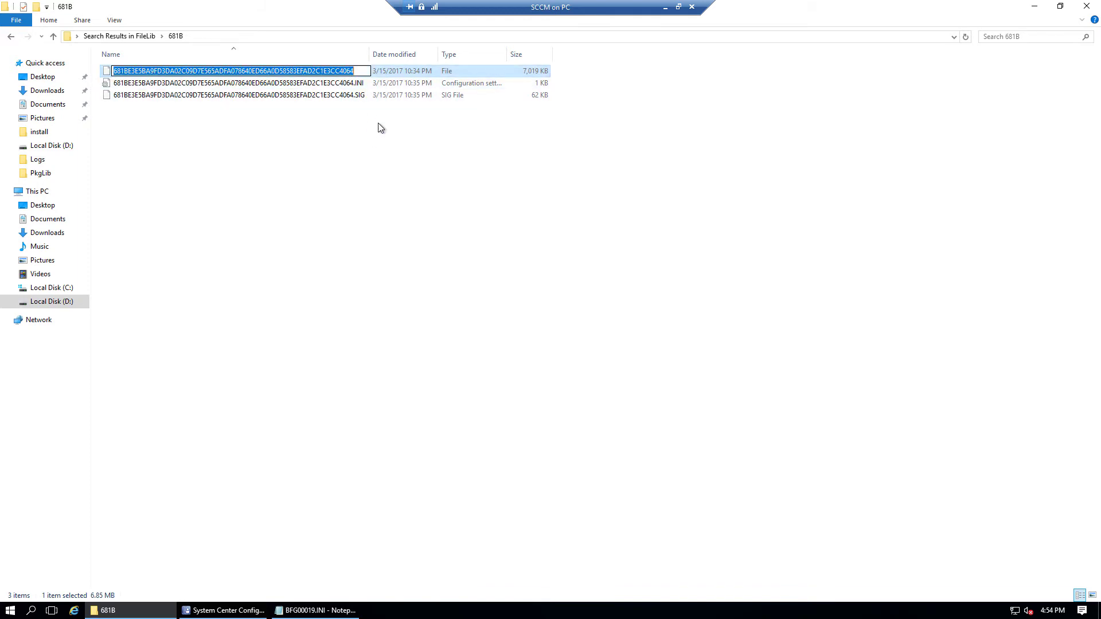
{"action": "key", "text": "End"}
{"action": "type", "text": ".exe"}
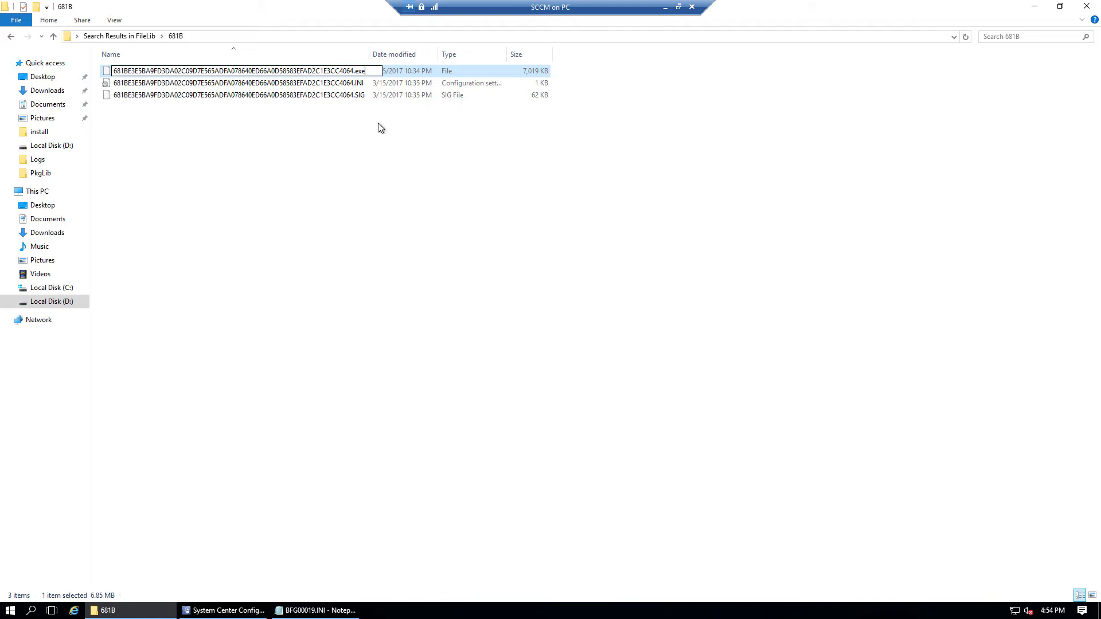
{"action": "key", "text": "Return"}
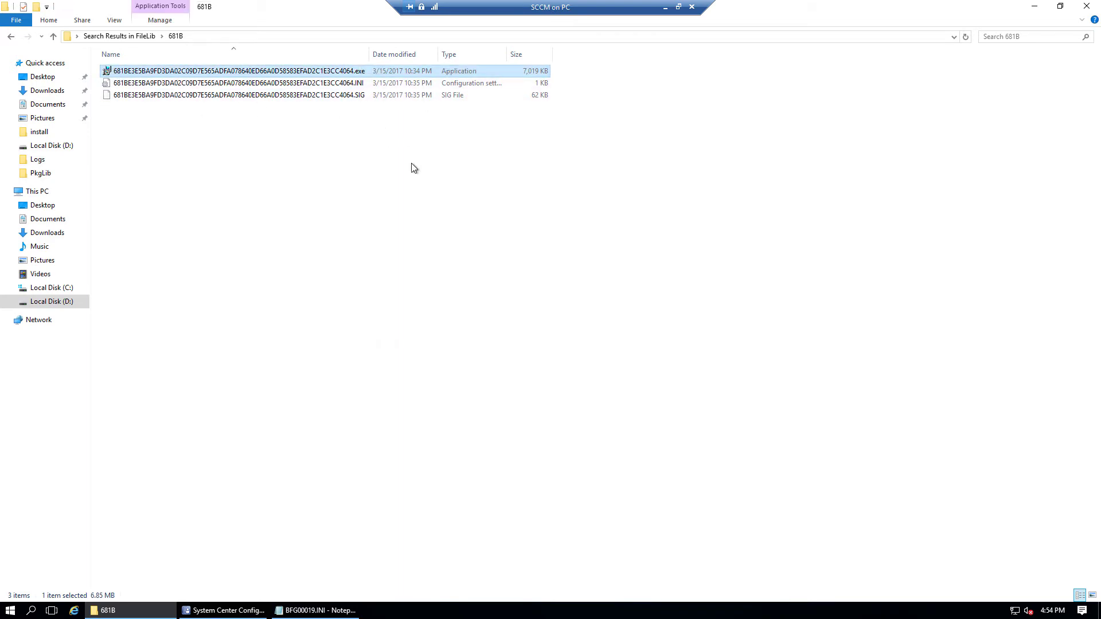
- Remove the .exe extension from the hash-named file in the 681B folder
{"action": "key", "text": "F2"}
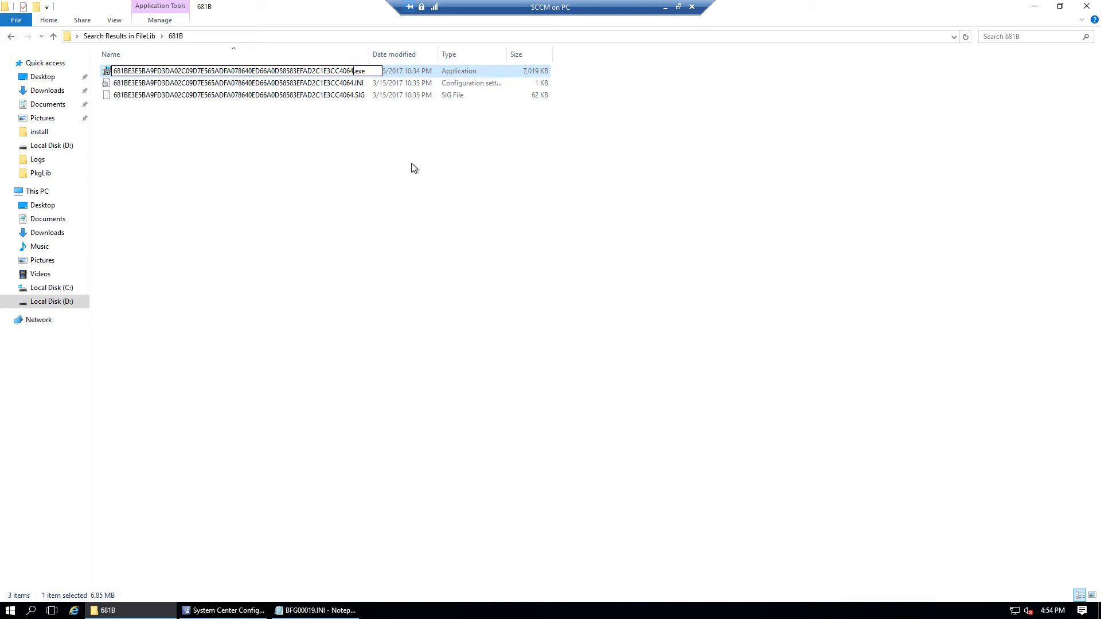
{"action": "key", "text": "Delete"}
{"action": "key", "text": "Delete"}
{"action": "key", "text": "Delete"}
{"action": "key", "text": "Delete"}
{"action": "key", "text": "Return"}
{"action": "left_click", "coordinate": [596, 315]}
- Switch to Configuration Manager and view the summaries of the Configuration Manager Client Package, Fake K-Lite Codec and StartMenuPS packages
{"action": "left_click", "coordinate": [227, 611]}
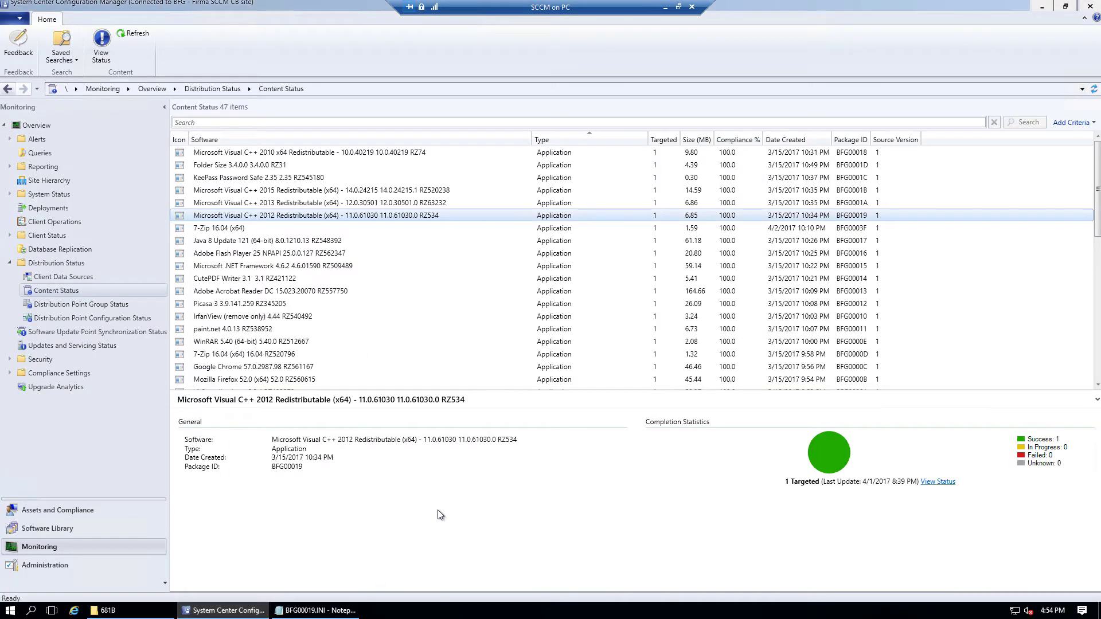
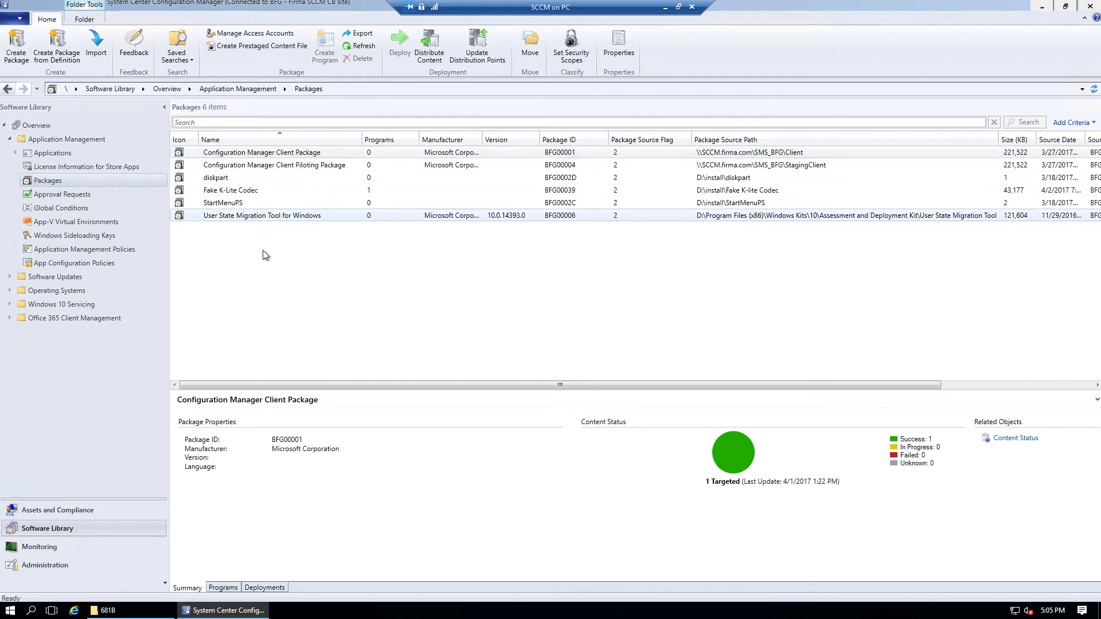
{"action": "left_click", "coordinate": [367, 152]}
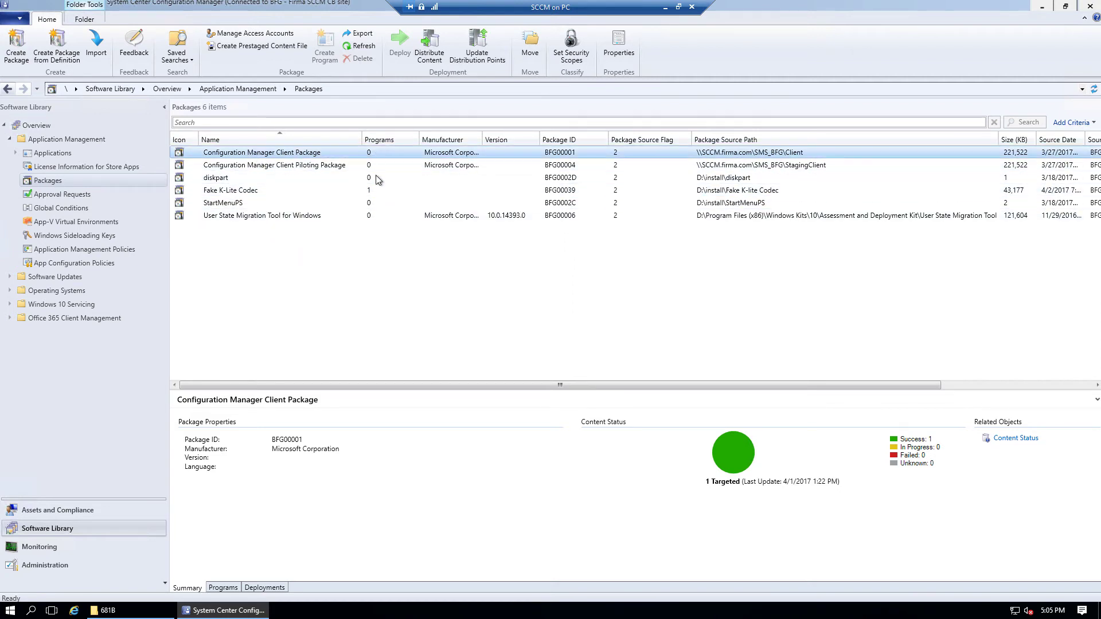
{"action": "left_click", "coordinate": [372, 193]}
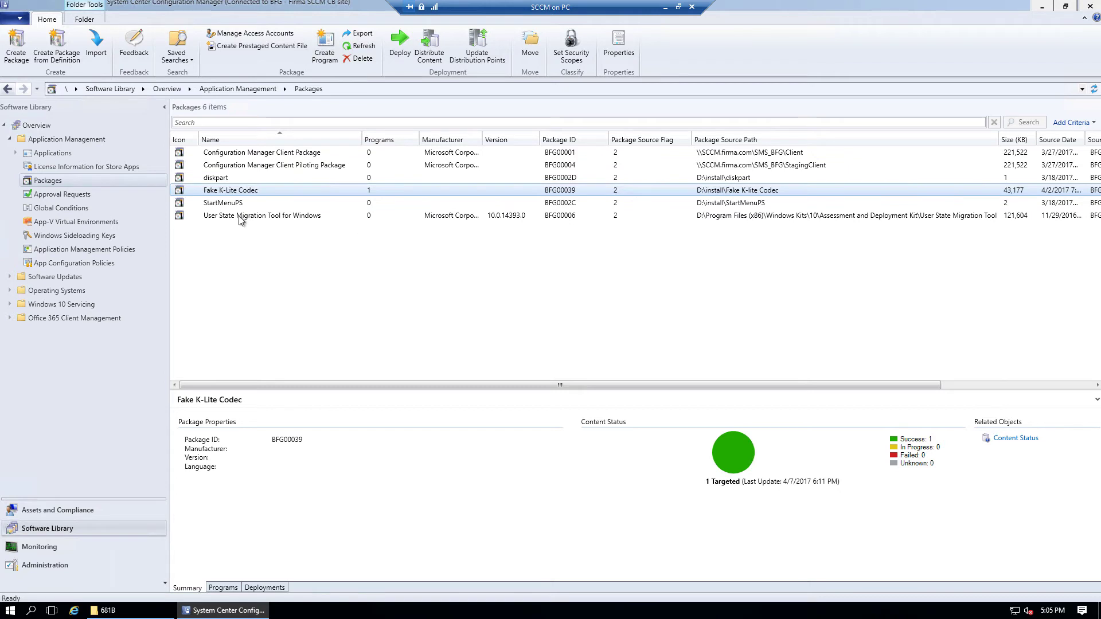
{"action": "left_click", "coordinate": [279, 205]}
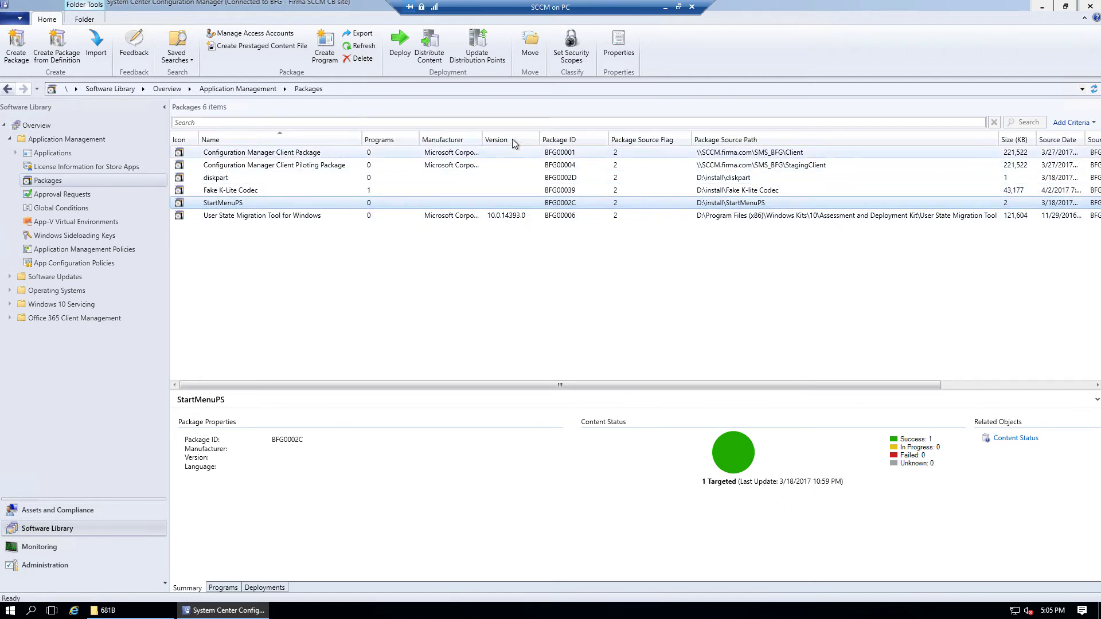
- Hide the Package ID column in the Packages list and look through the other available columns
{"action": "right_click", "coordinate": [793, 137]}
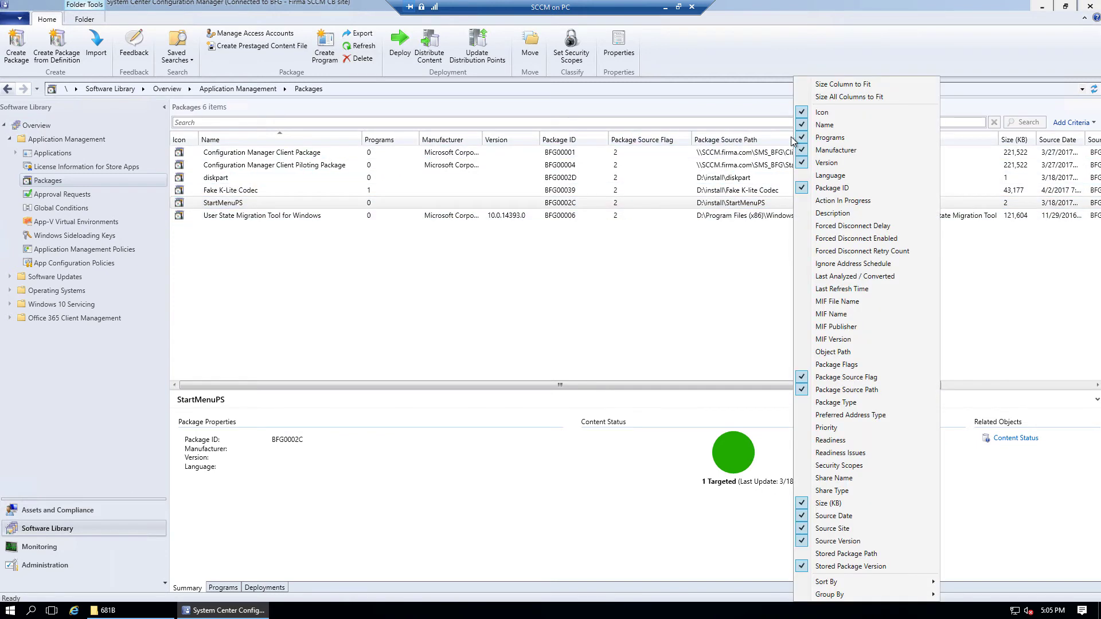
{"action": "left_click", "coordinate": [843, 188]}
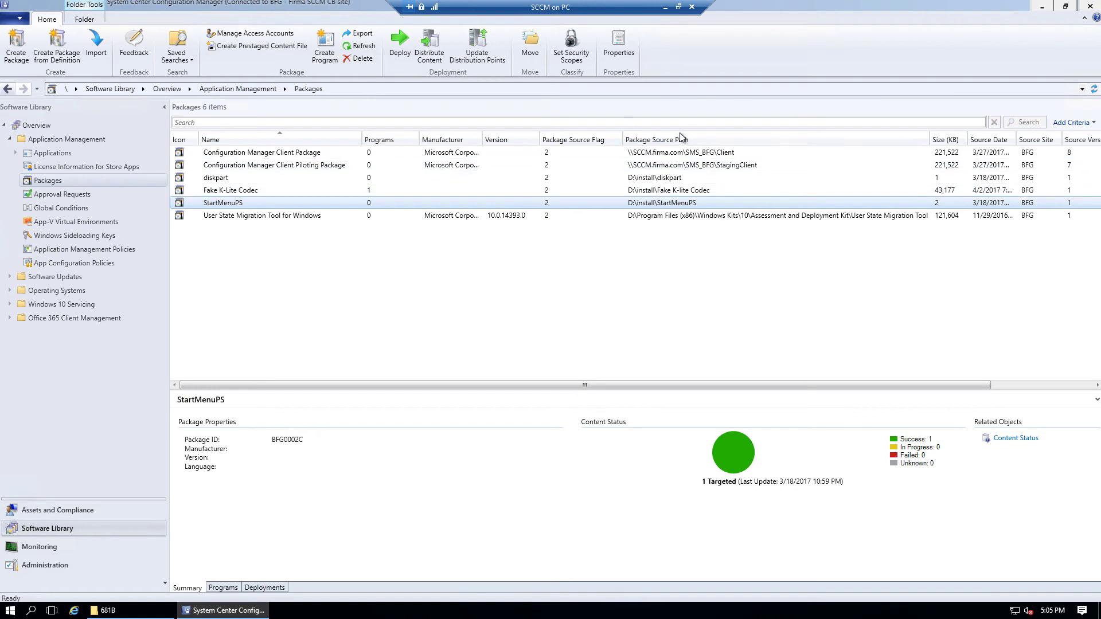
{"action": "right_click", "coordinate": [749, 143]}
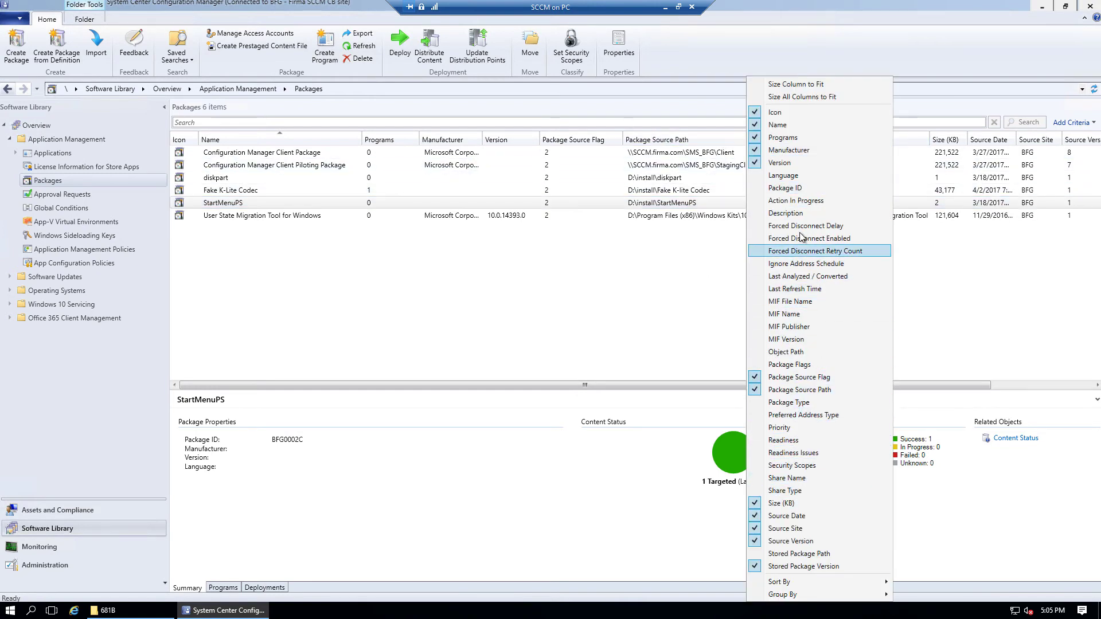
{"action": "left_click", "coordinate": [686, 386]}
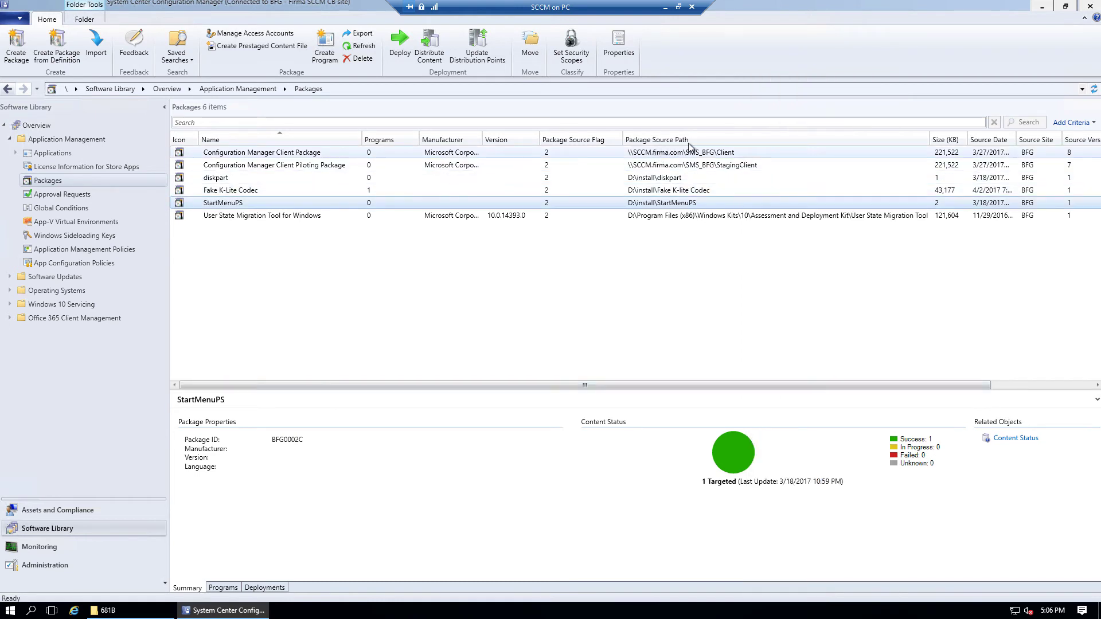
- With the diskpart package selected, widen the Source Date column and hide the Source Site column in the Packages list
{"action": "left_click", "coordinate": [699, 177]}
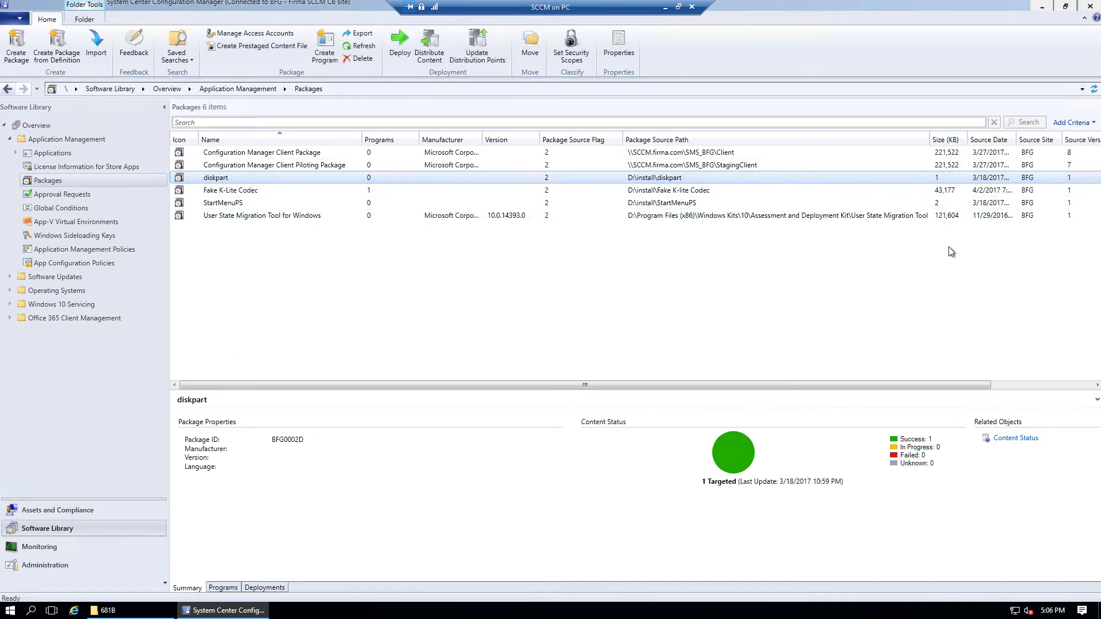
{"action": "left_click_drag", "start_coordinate": [888, 384], "coordinate": [1014, 384]}
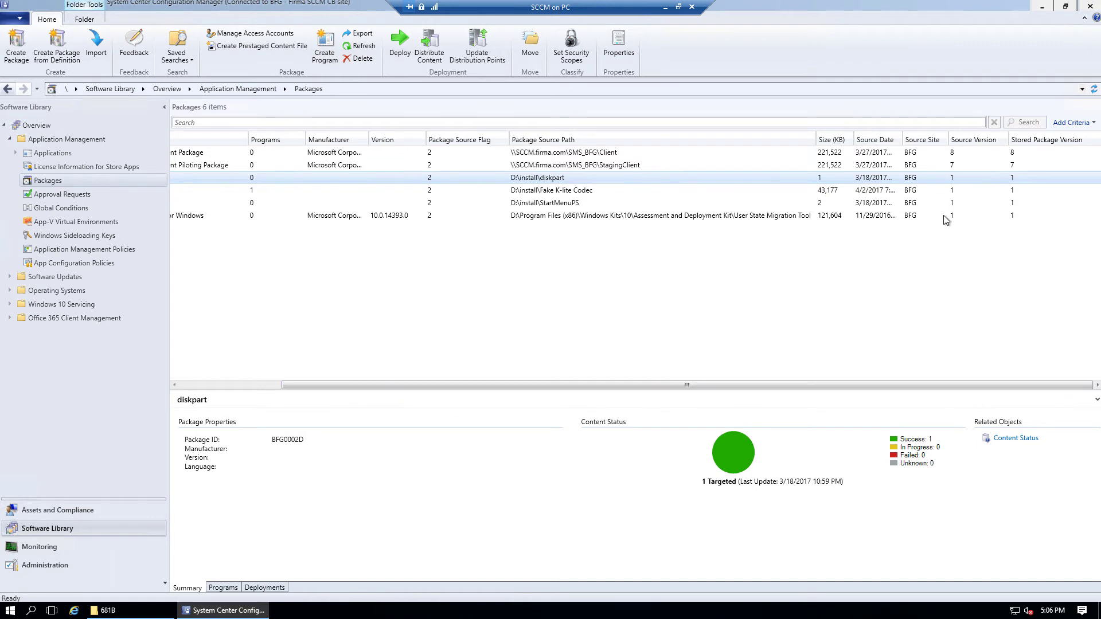
{"action": "left_click_drag", "start_coordinate": [903, 139], "coordinate": [922, 139]}
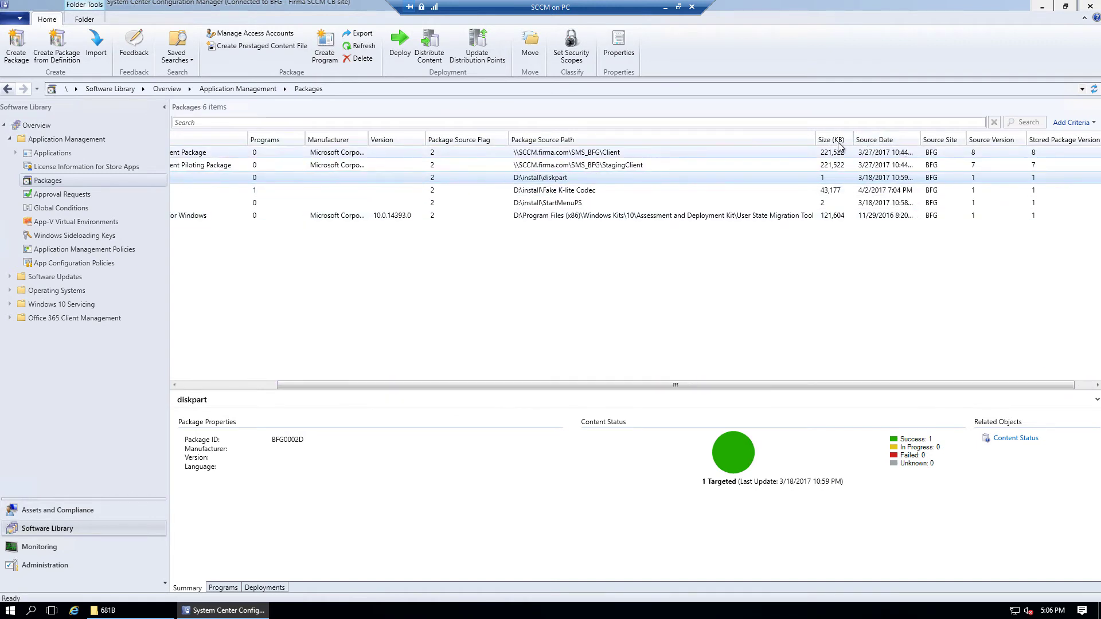
{"action": "right_click", "coordinate": [782, 138]}
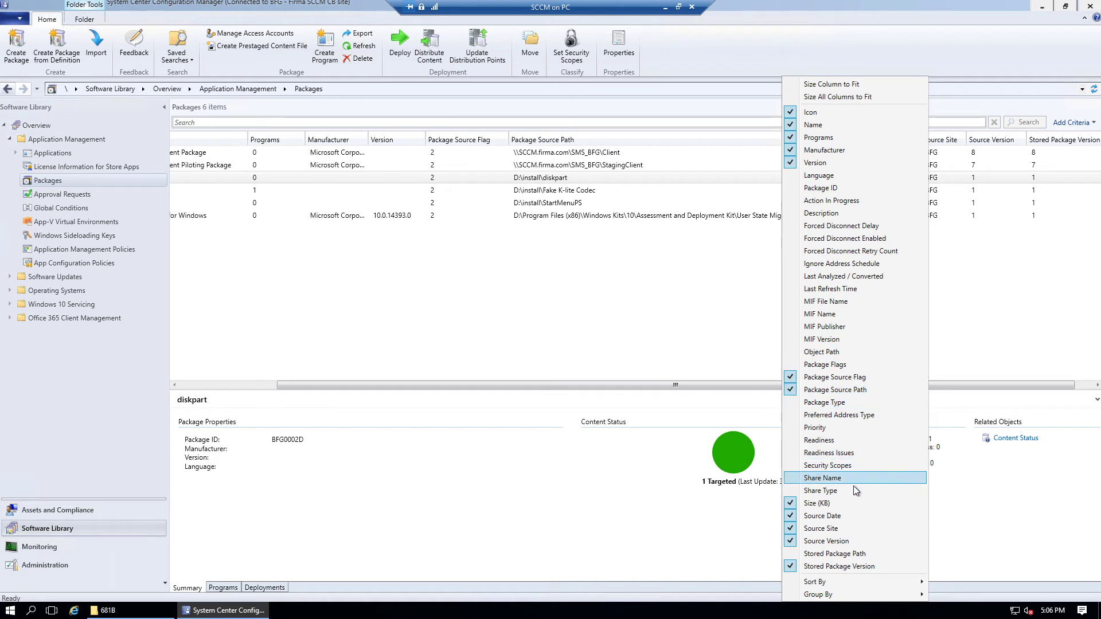
{"action": "left_click", "coordinate": [843, 528]}
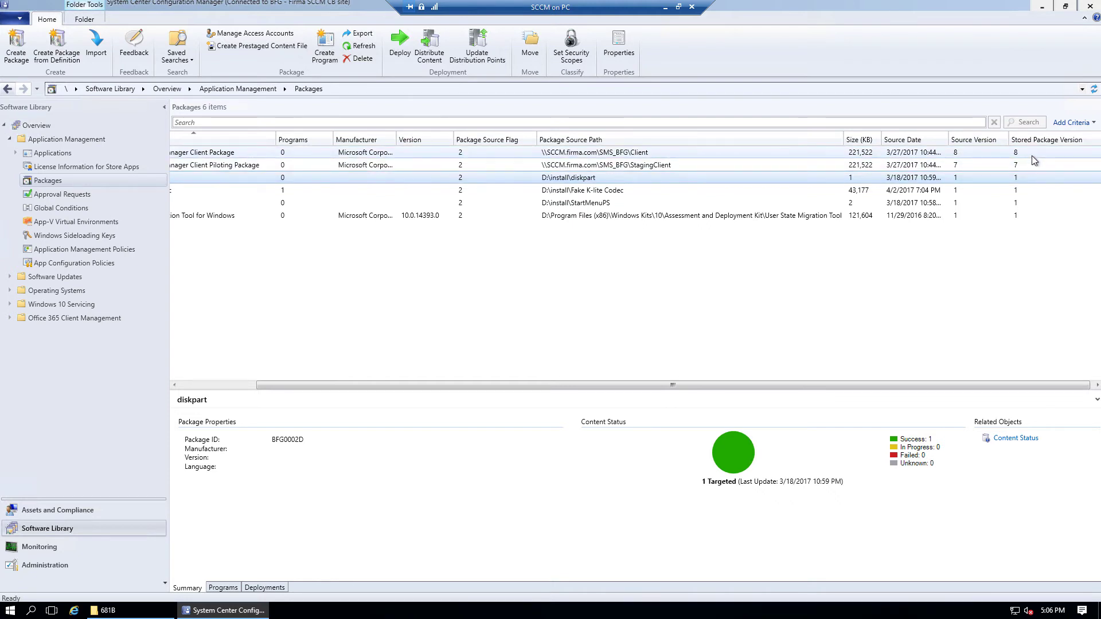
- Start creating a package and locate the 7z1604-x64.msi installer in D:\install\7zip 16.04 x64 in File Explorer
{"action": "left_click_drag", "start_coordinate": [768, 385], "coordinate": [621, 386]}
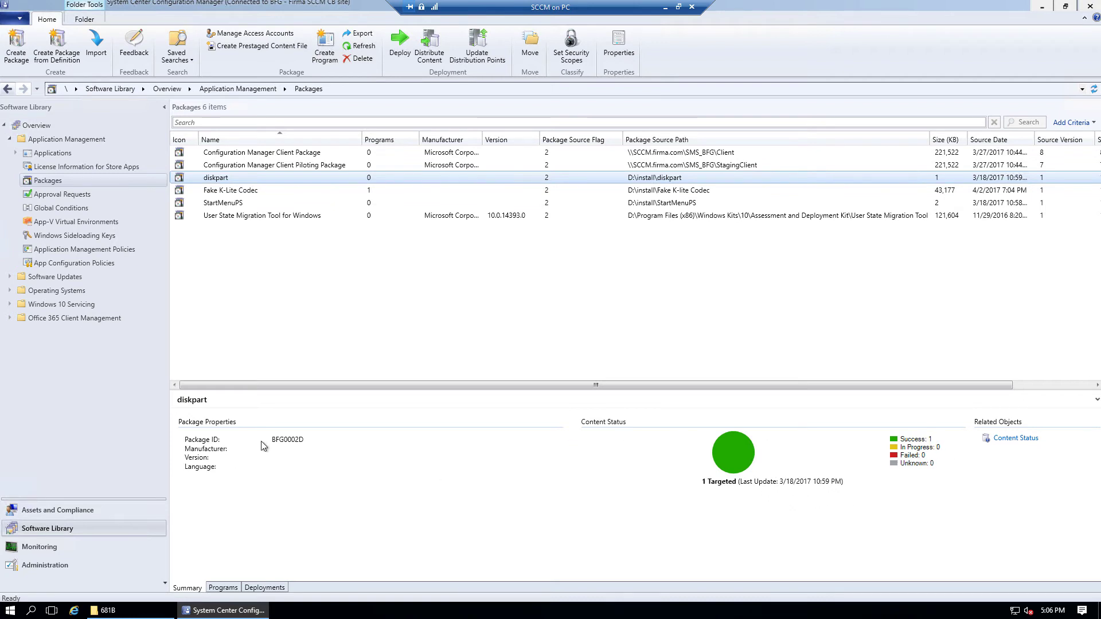
{"action": "left_click", "coordinate": [16, 47]}
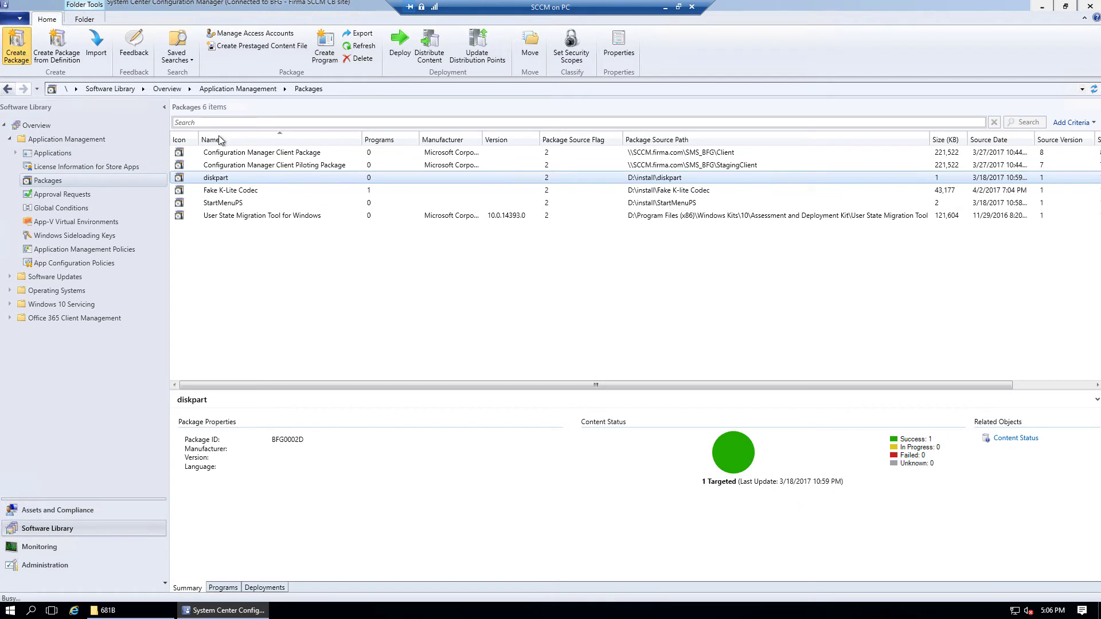
{"action": "left_click", "coordinate": [114, 613]}
{"action": "left_click", "coordinate": [66, 300]}
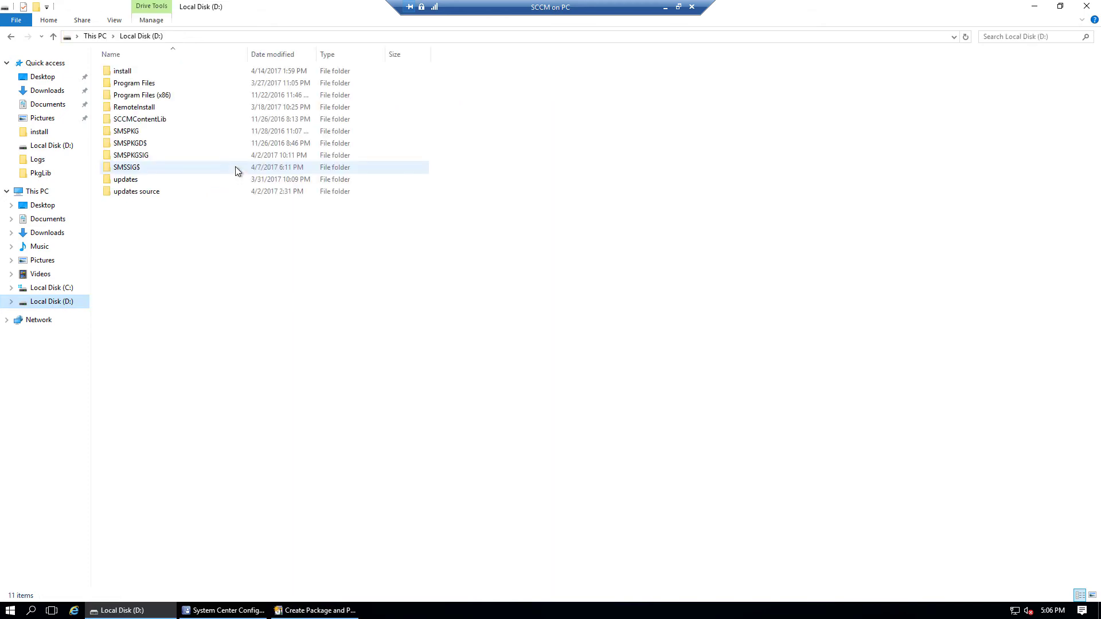
{"action": "double_click", "coordinate": [126, 69]}
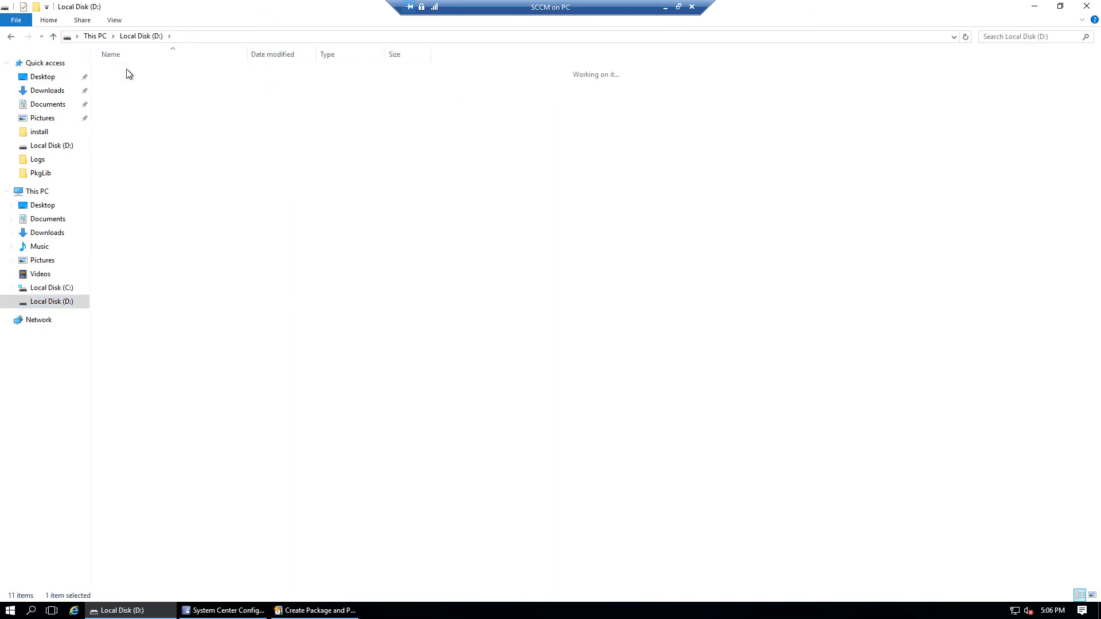
{"action": "double_click", "coordinate": [157, 81]}
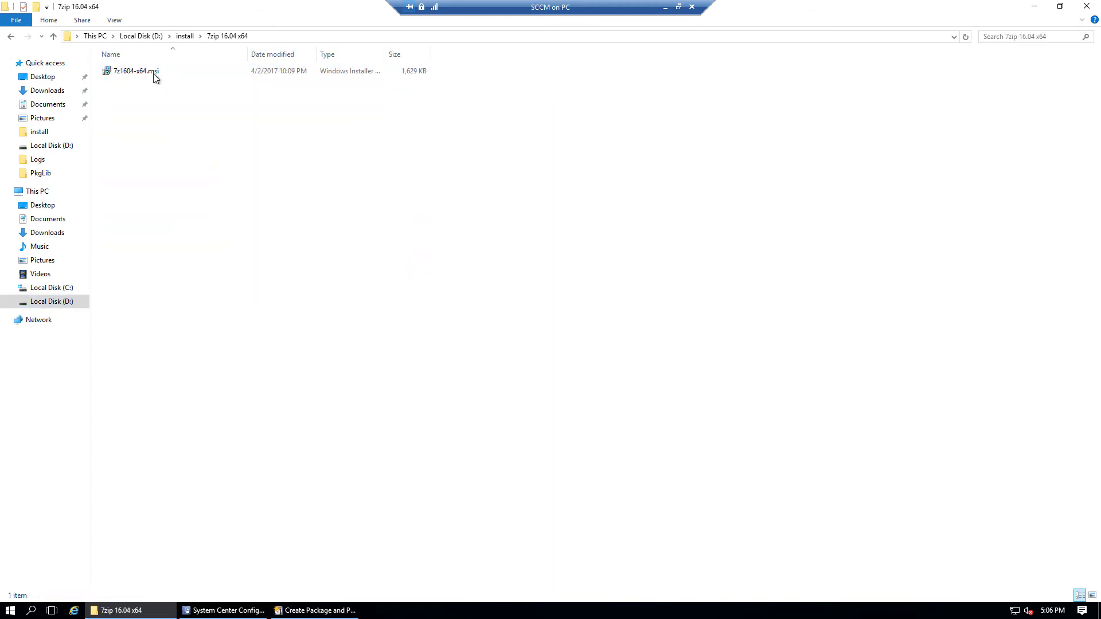
{"action": "left_click", "coordinate": [153, 75]}
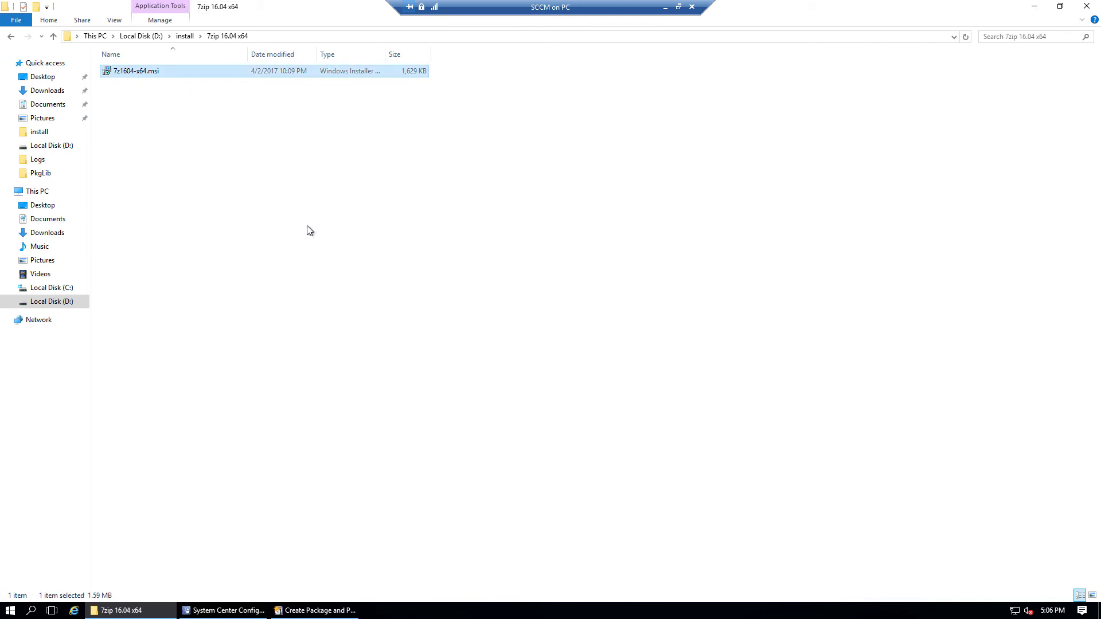
{"action": "left_click", "coordinate": [299, 36]}
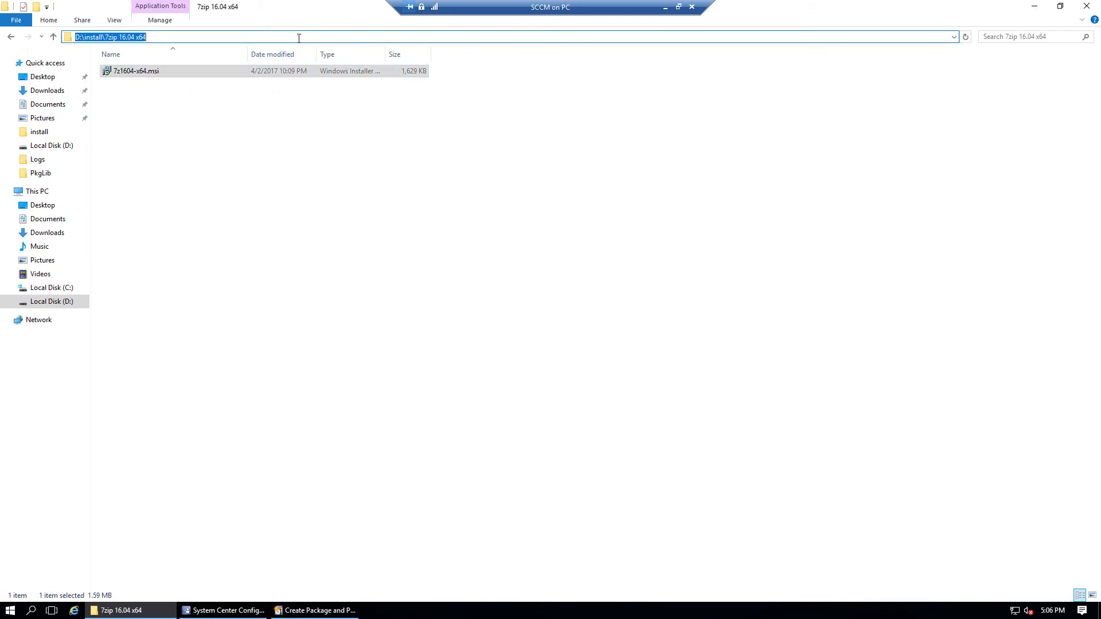
{"action": "left_click", "coordinate": [237, 166]}
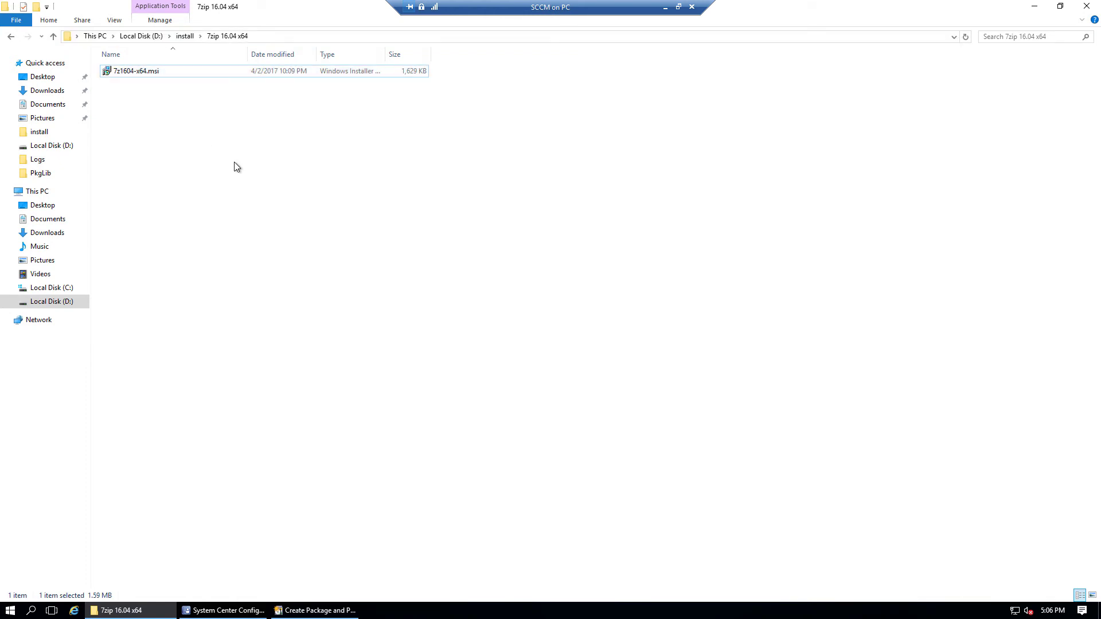
- Return to the Create Package and Program Wizard, name the package 7-zip demo and mark it as containing source files
{"action": "left_click", "coordinate": [314, 610]}
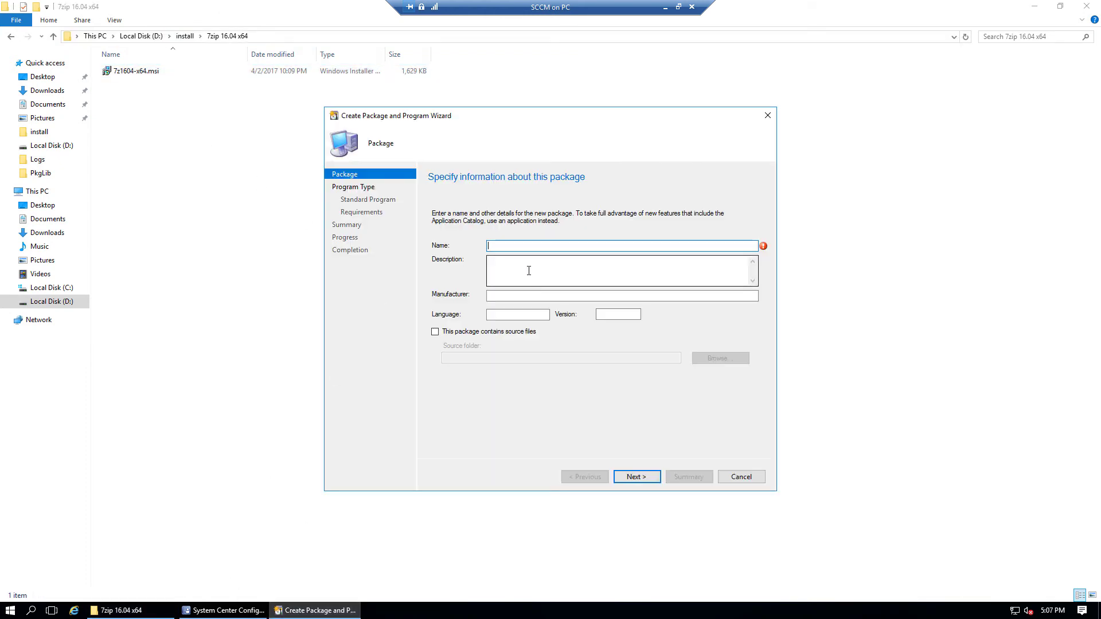
{"action": "type", "text": "7-zip demo"}
{"action": "left_click", "coordinate": [439, 336]}
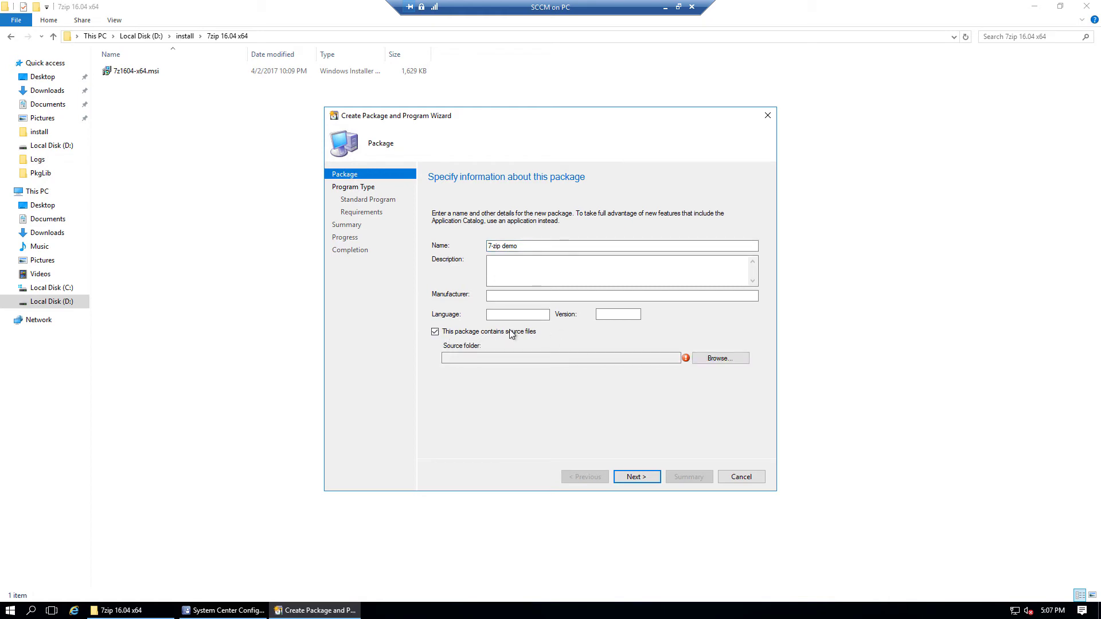
- Set the package's source to the local site server folder D:\install\7zip 16.04 x64 and continue to the program type
{"action": "left_click", "coordinate": [714, 362]}
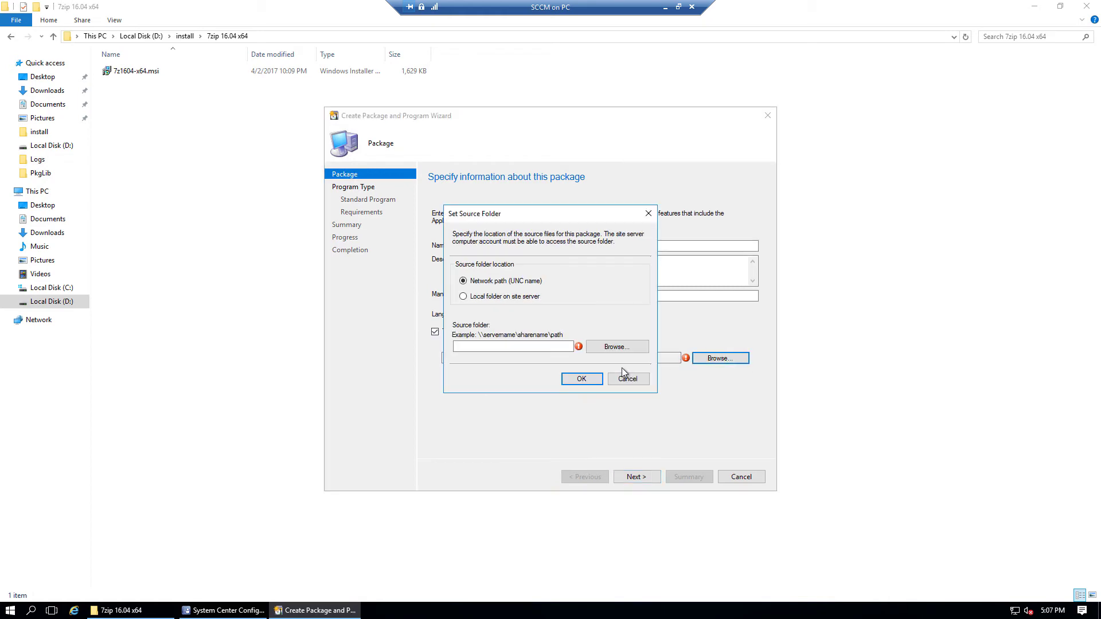
{"action": "left_click", "coordinate": [465, 297]}
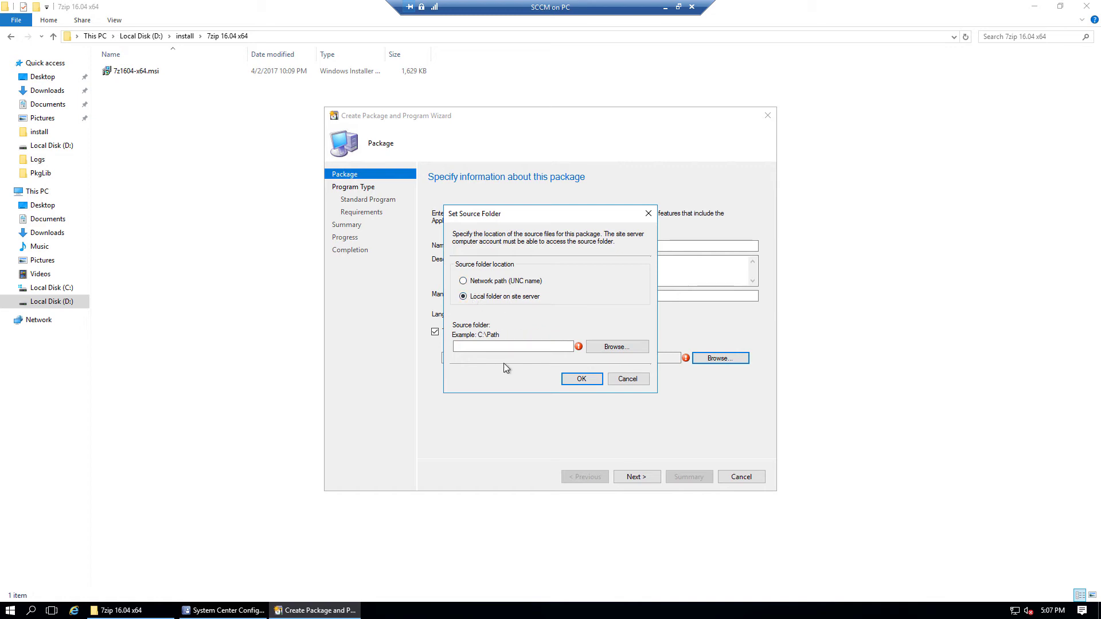
{"action": "left_click", "coordinate": [609, 351]}
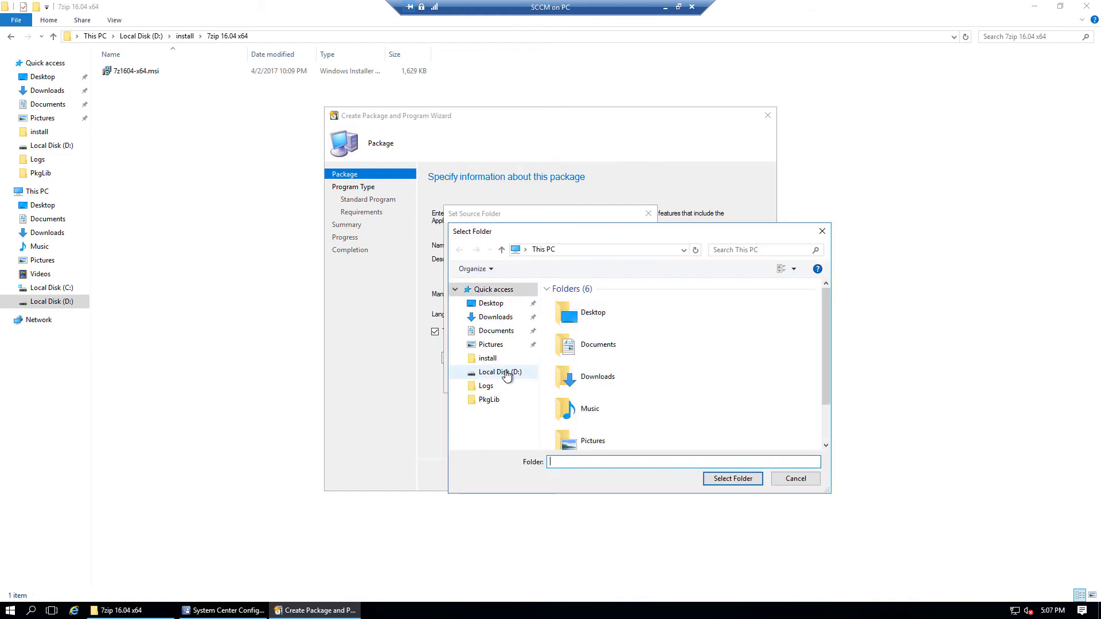
{"action": "left_click", "coordinate": [497, 372]}
{"action": "left_click", "coordinate": [488, 358]}
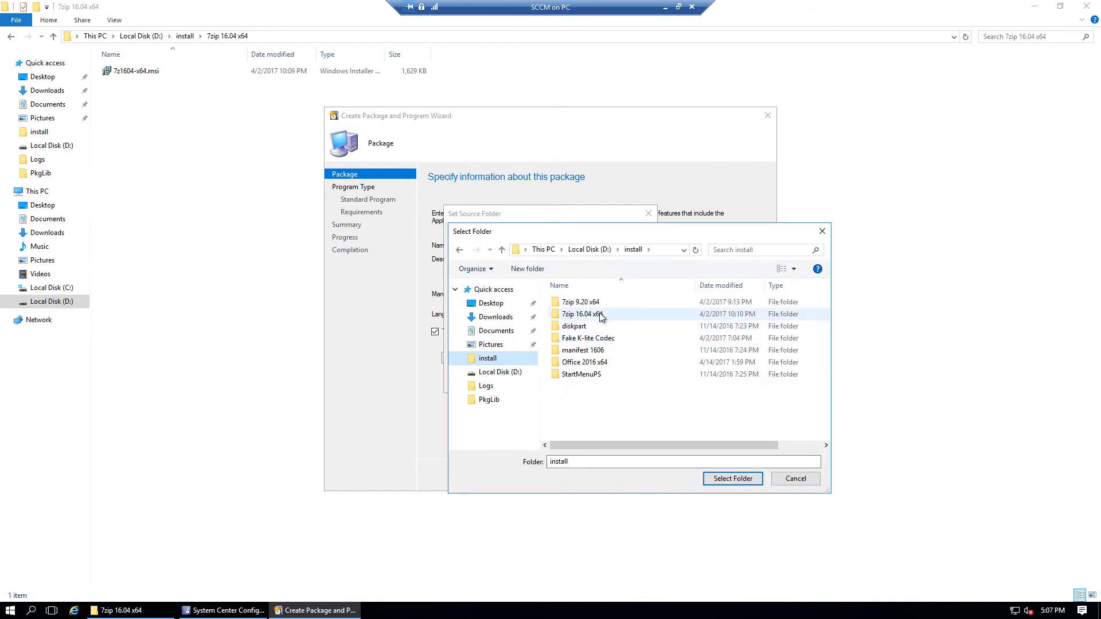
{"action": "double_click", "coordinate": [598, 314]}
{"action": "left_click", "coordinate": [735, 479]}
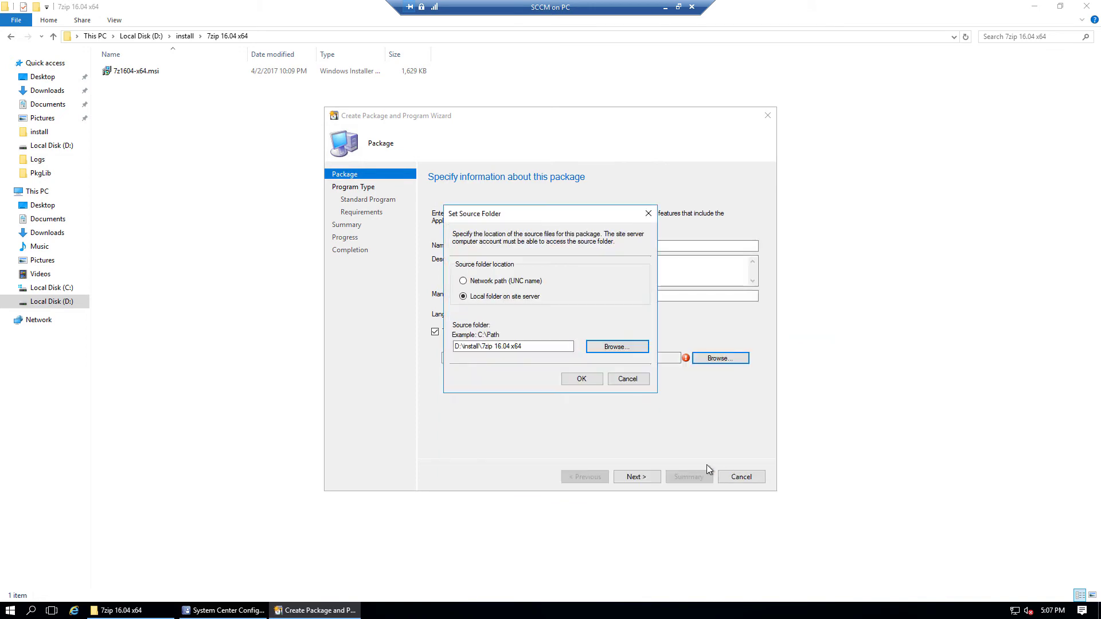
{"action": "left_click", "coordinate": [582, 380]}
{"action": "left_click", "coordinate": [636, 477]}
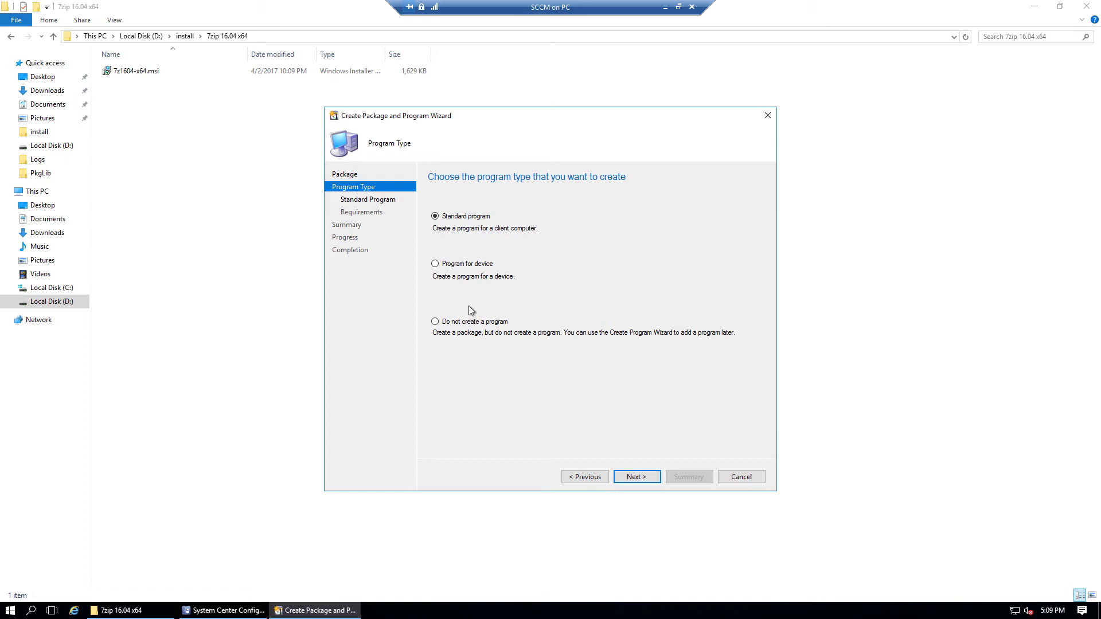
- Compare the option of not creating a program with Standard program, and continue with Standard program as the program type
{"action": "left_click", "coordinate": [441, 323]}
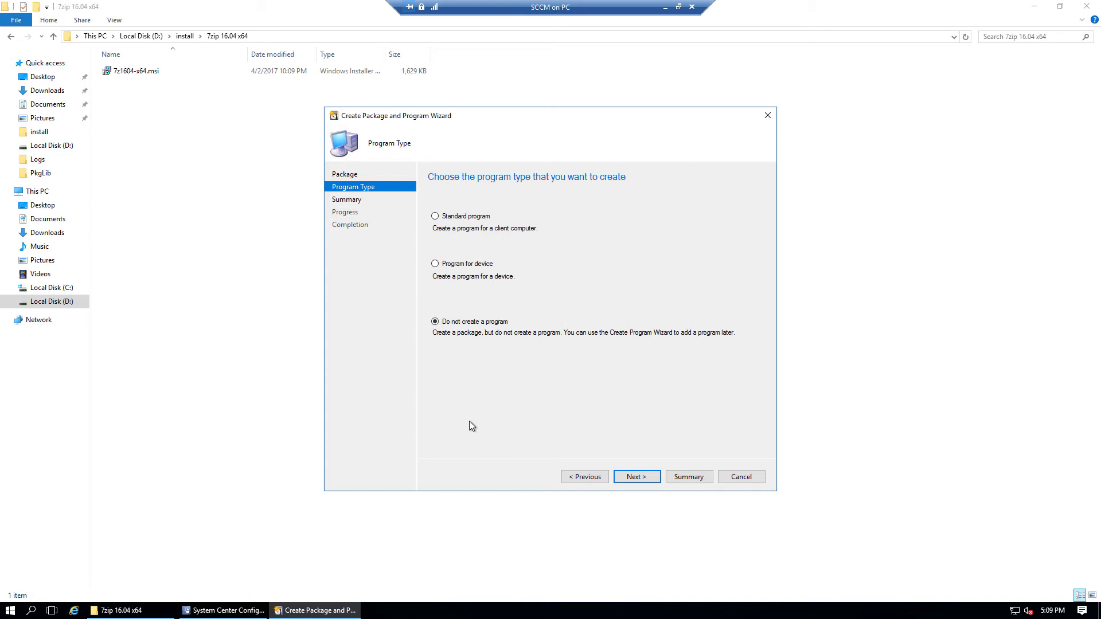
{"action": "left_click", "coordinate": [442, 219]}
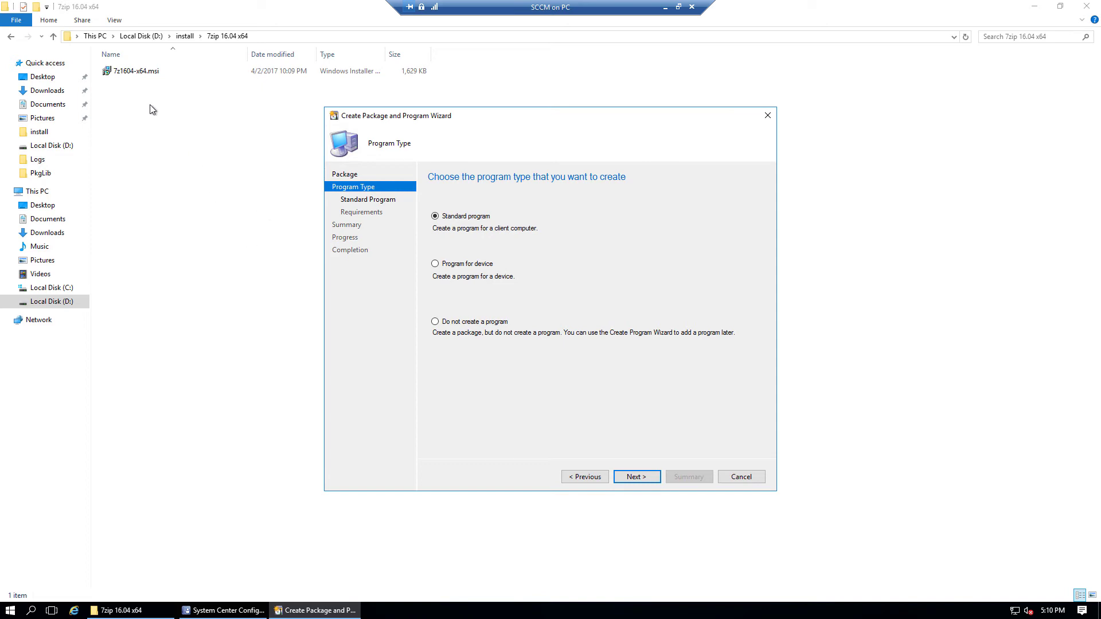
{"action": "left_click", "coordinate": [435, 322]}
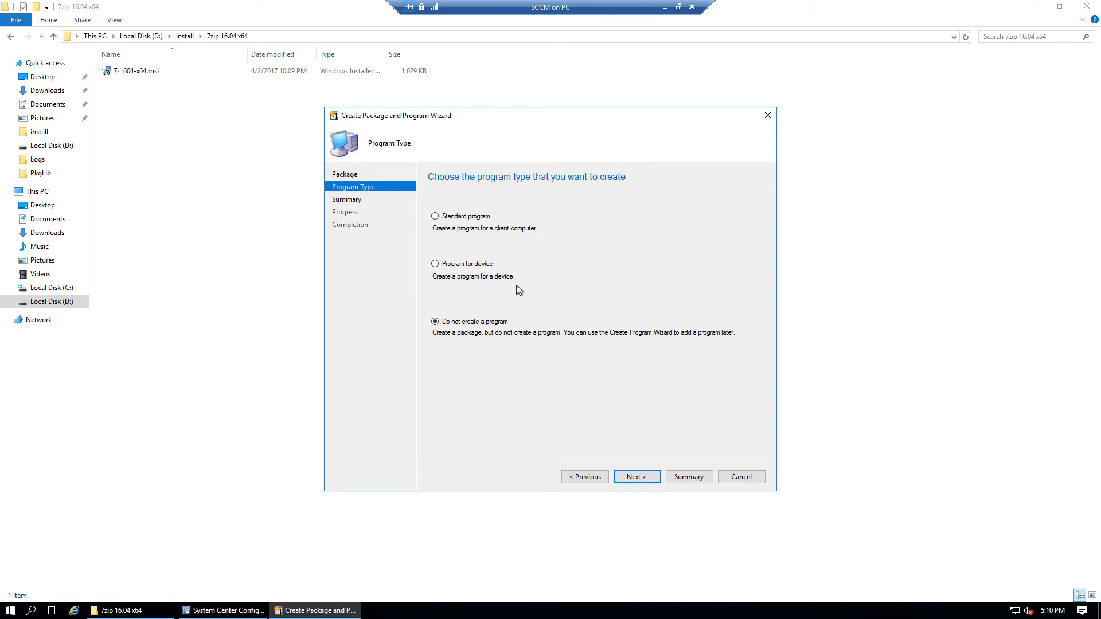
{"action": "left_click", "coordinate": [448, 216]}
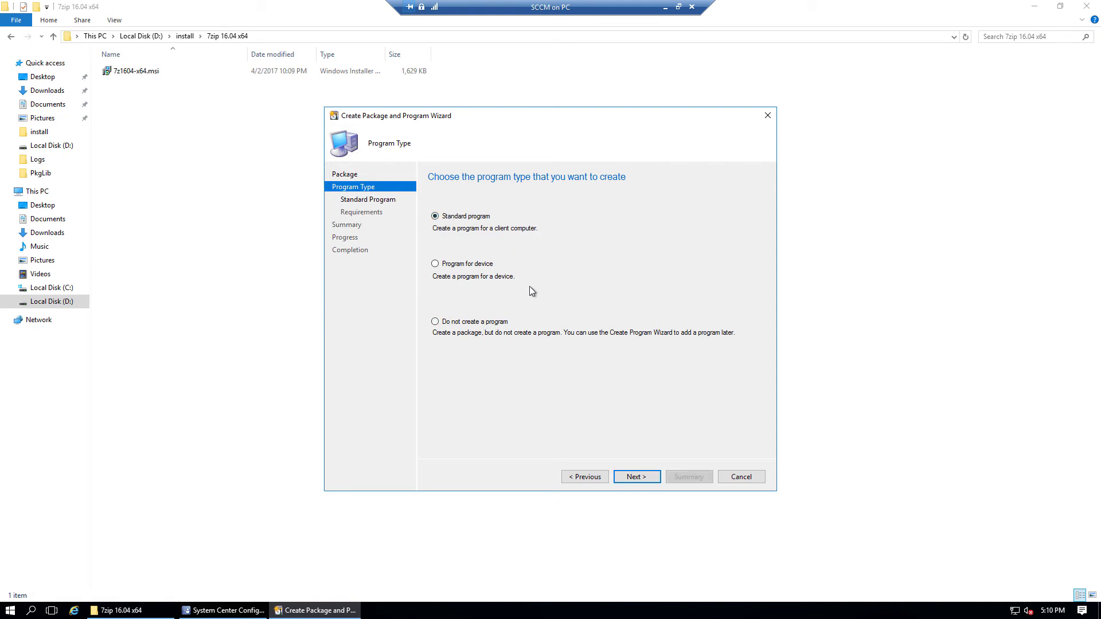
{"action": "left_click", "coordinate": [636, 476]}
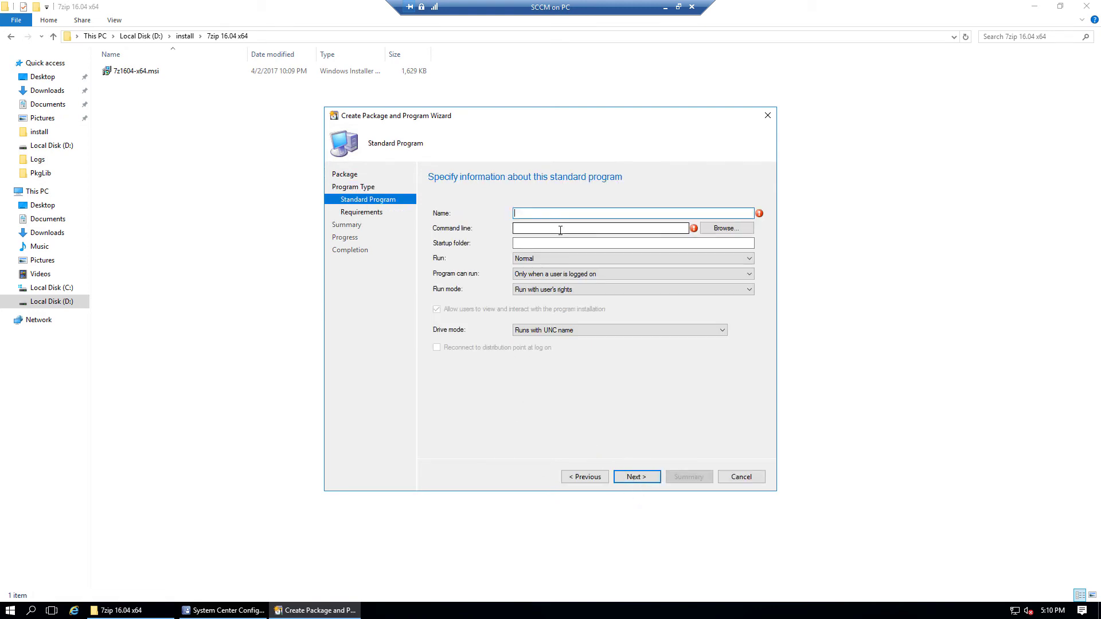
- Name the standard program 7-zip installation
{"action": "type", "text": "7-"}
{"action": "key", "text": "BackSpace"}
{"action": "key", "text": "BackSpace"}
{"action": "type", "text": "7-zip installatio"}
- Set the program's command line to 7z1604-x64.msi /q, choosing the installer from the source folder with all file types shown
{"action": "left_click", "coordinate": [725, 229]}
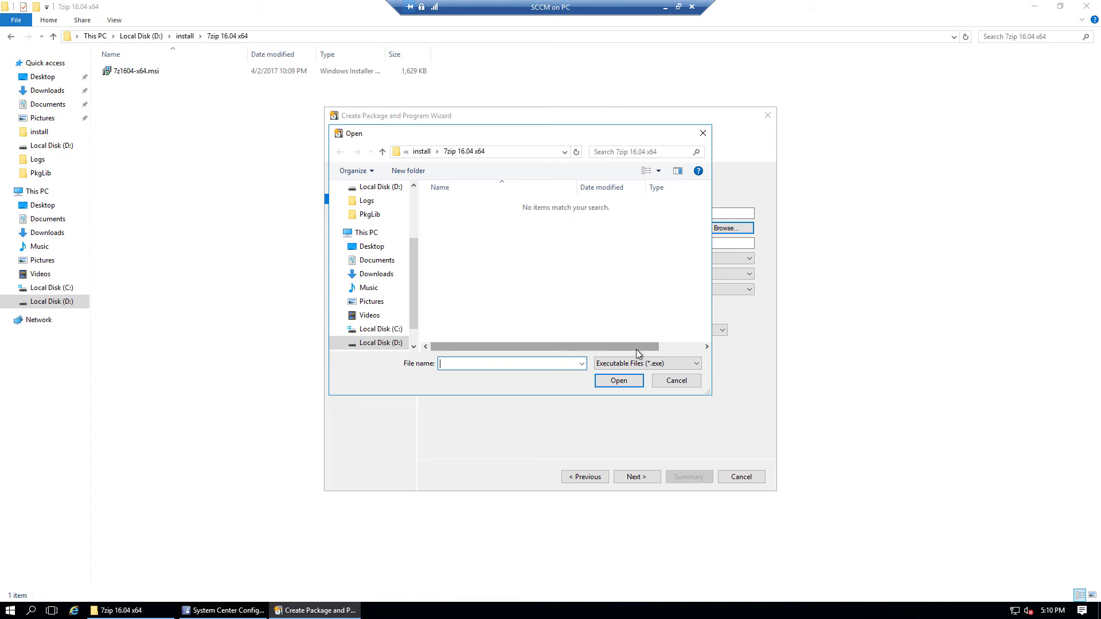
{"action": "left_click", "coordinate": [650, 365]}
{"action": "left_click", "coordinate": [628, 383]}
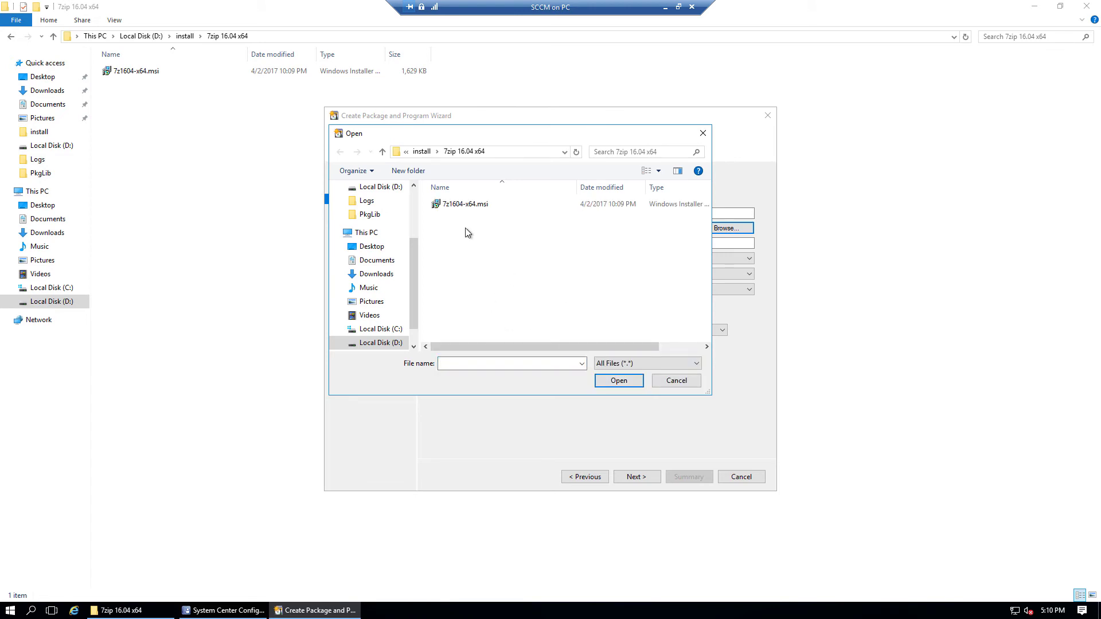
{"action": "double_click", "coordinate": [459, 207]}
{"action": "left_click", "coordinate": [593, 228]}
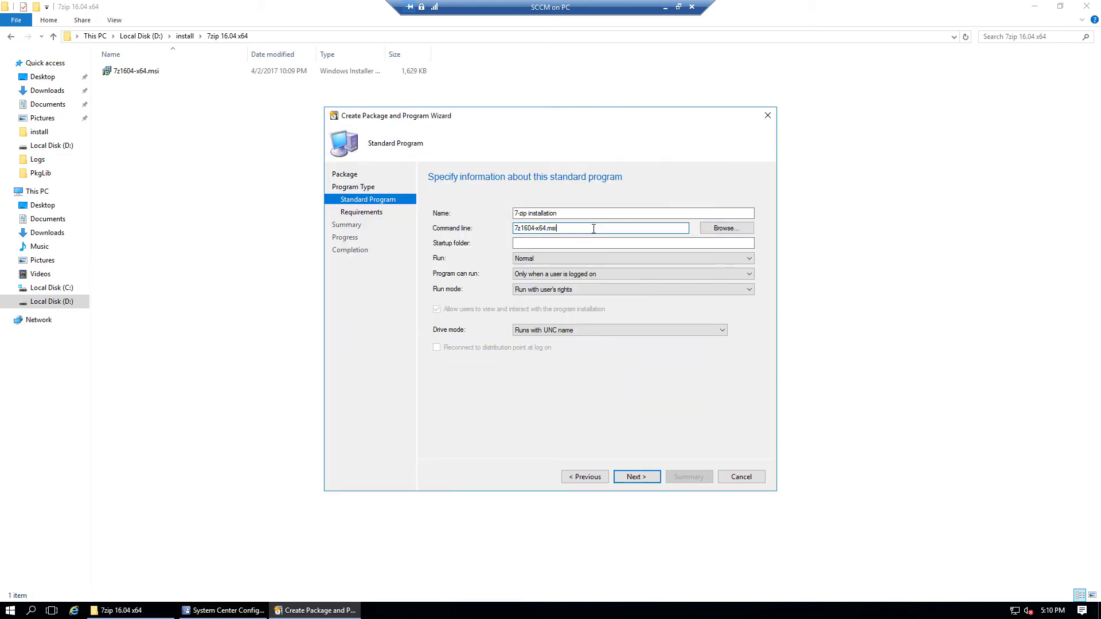
{"action": "type", "text": "/q"}
{"action": "key", "text": "ctrl+a"}
{"action": "left_click", "coordinate": [579, 229]}
- Keep the Run option at Normal, let the program run whether or not a user is logged on, and continue to the requirements
{"action": "left_click", "coordinate": [611, 259]}
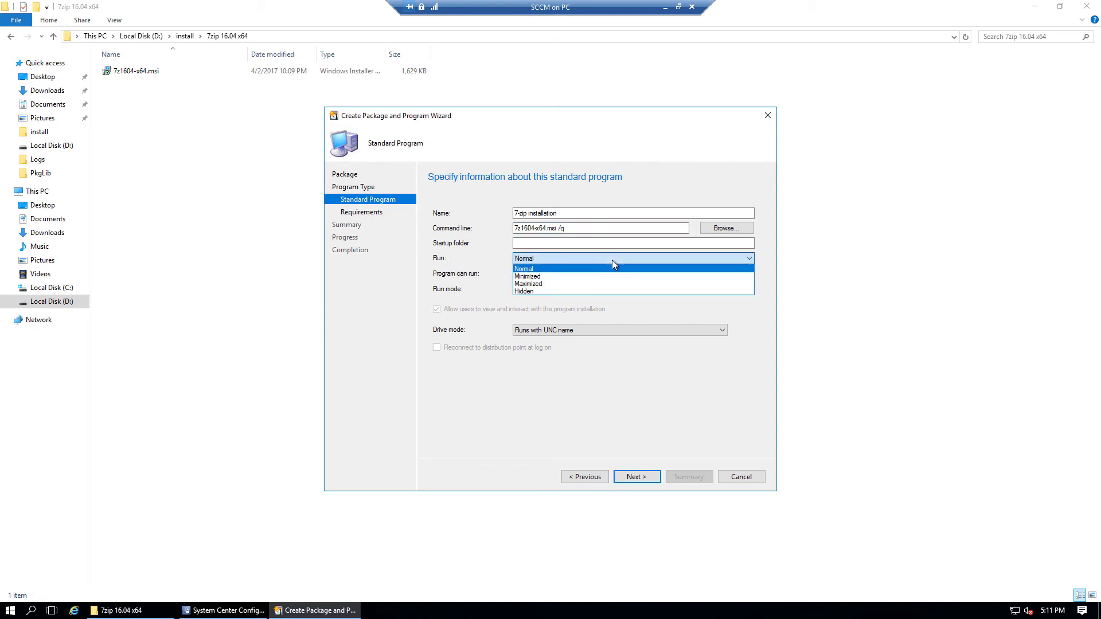
{"action": "left_click", "coordinate": [611, 260]}
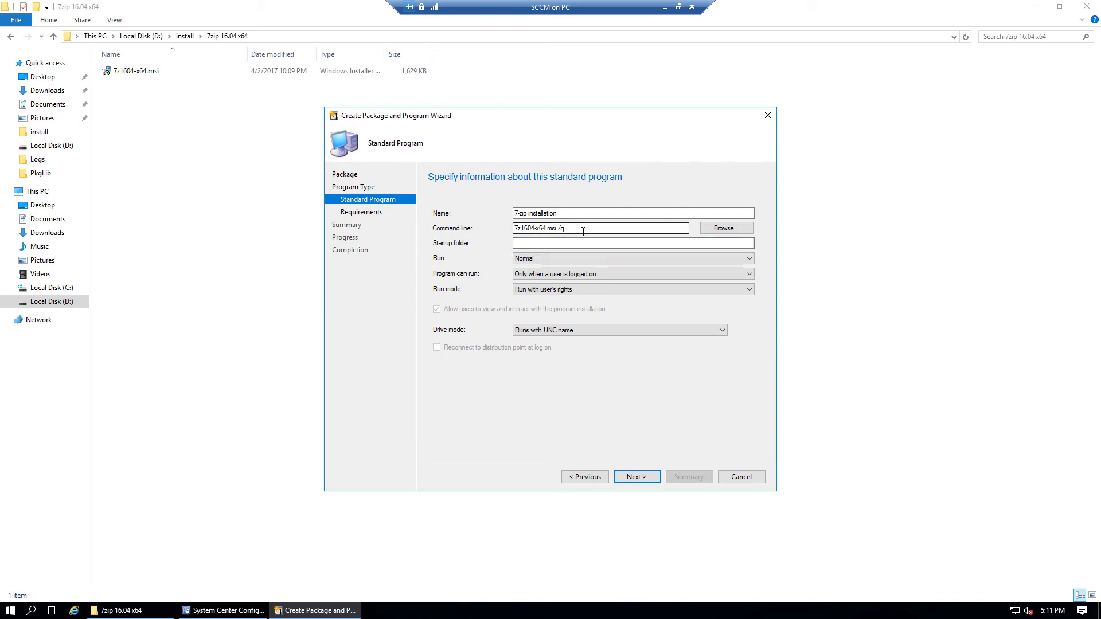
{"action": "left_click", "coordinate": [612, 260]}
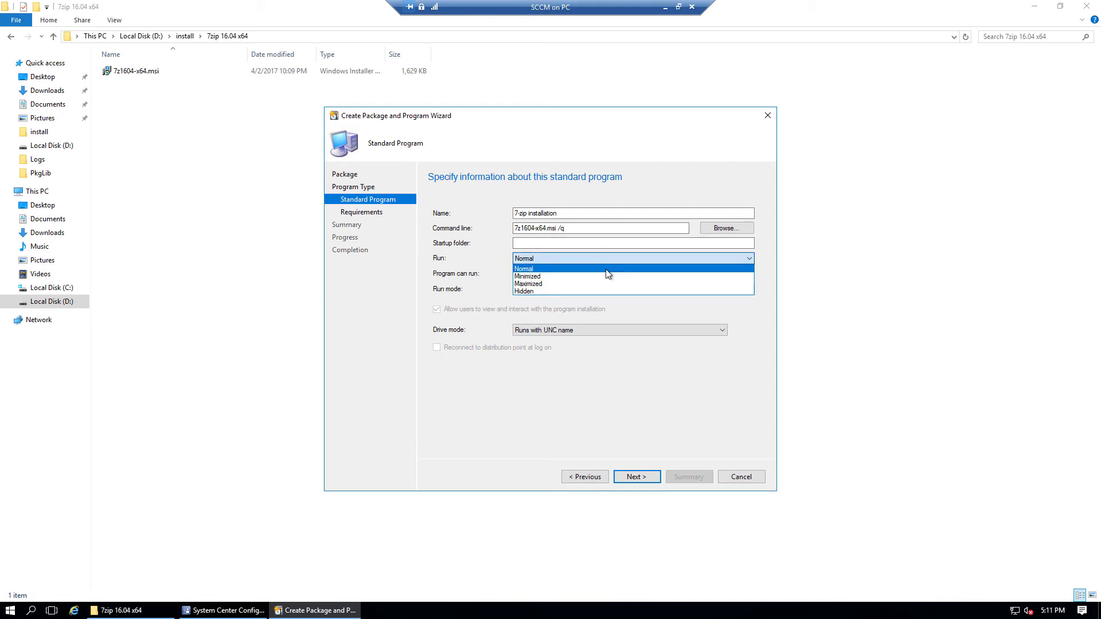
{"action": "left_click", "coordinate": [600, 260]}
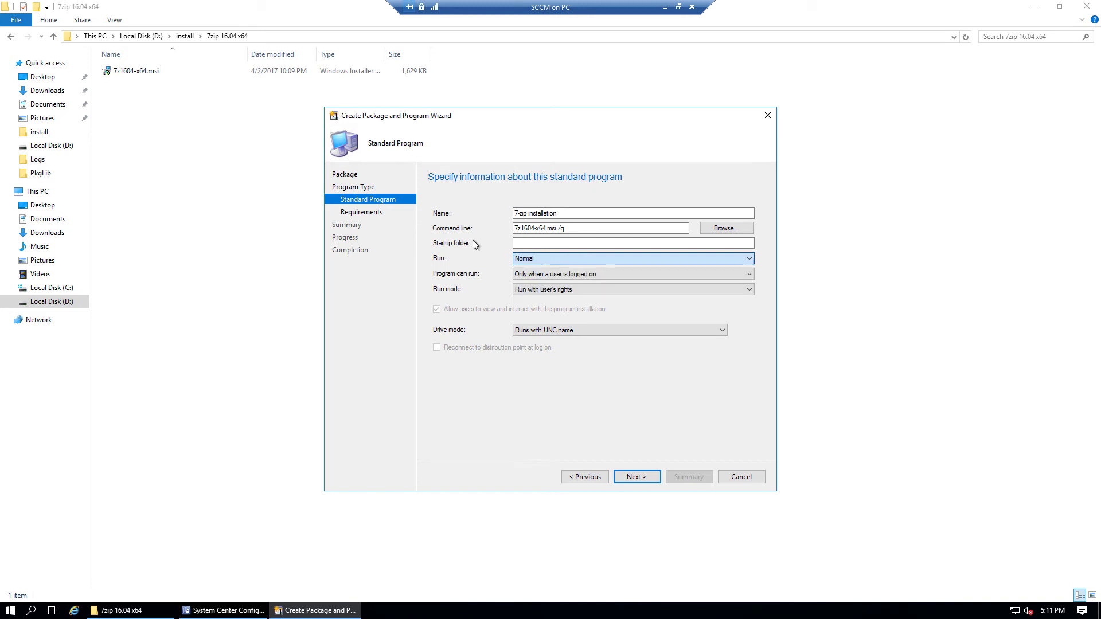
{"action": "left_click", "coordinate": [617, 273]}
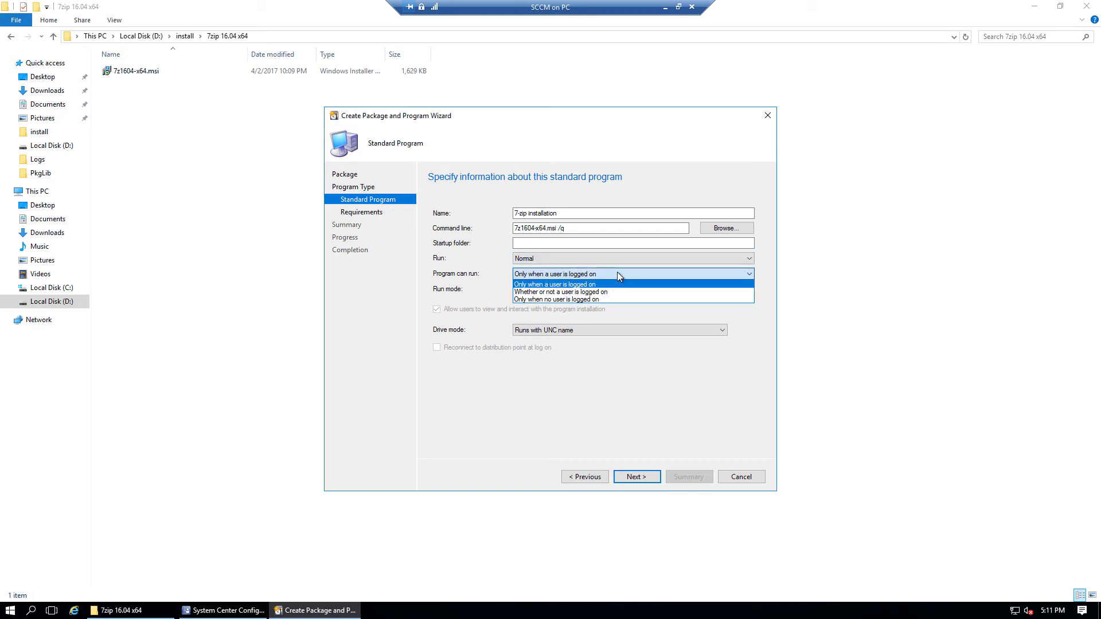
{"action": "left_click", "coordinate": [646, 293]}
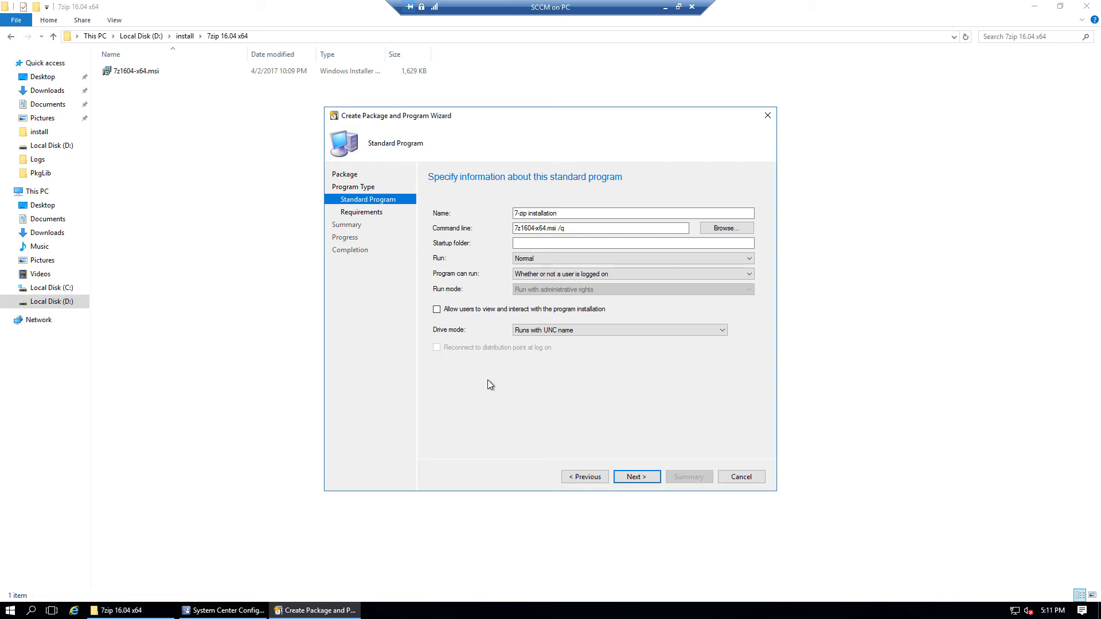
{"action": "left_click", "coordinate": [634, 477]}
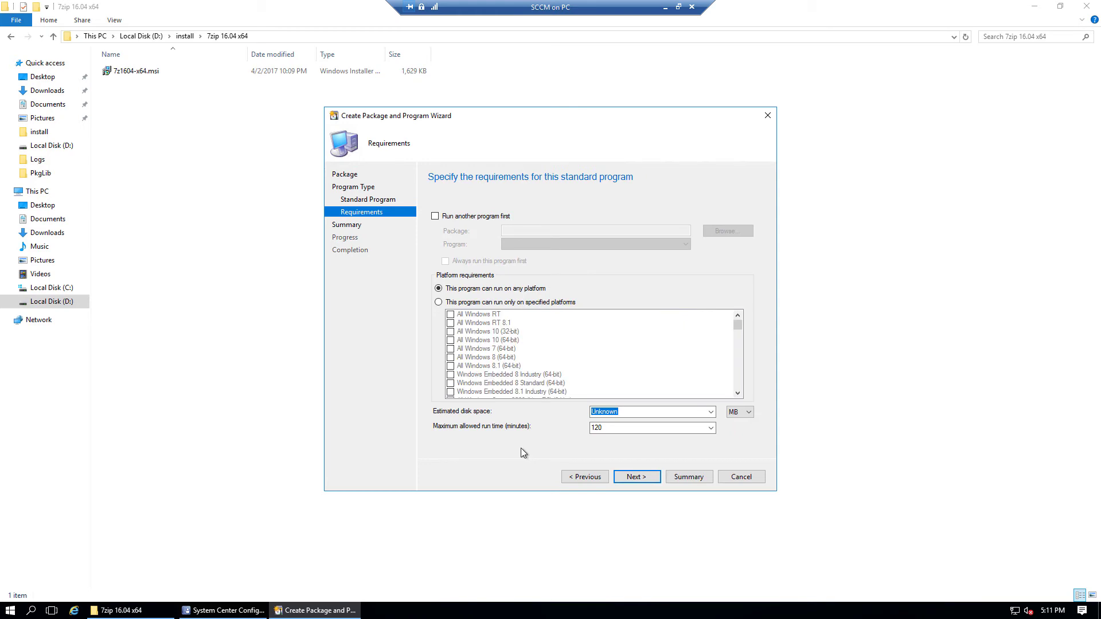
- Try requiring the Fake K-Lite Codec package's silent install program to run first, and switch that requirement off again
{"action": "left_click", "coordinate": [445, 217]}
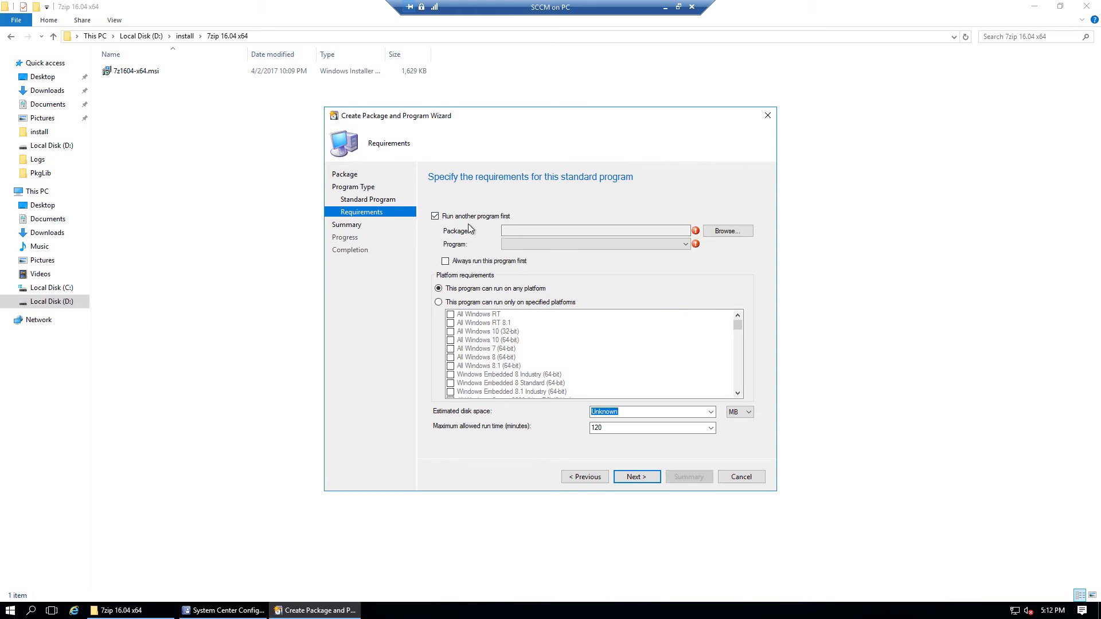
{"action": "left_click", "coordinate": [722, 232]}
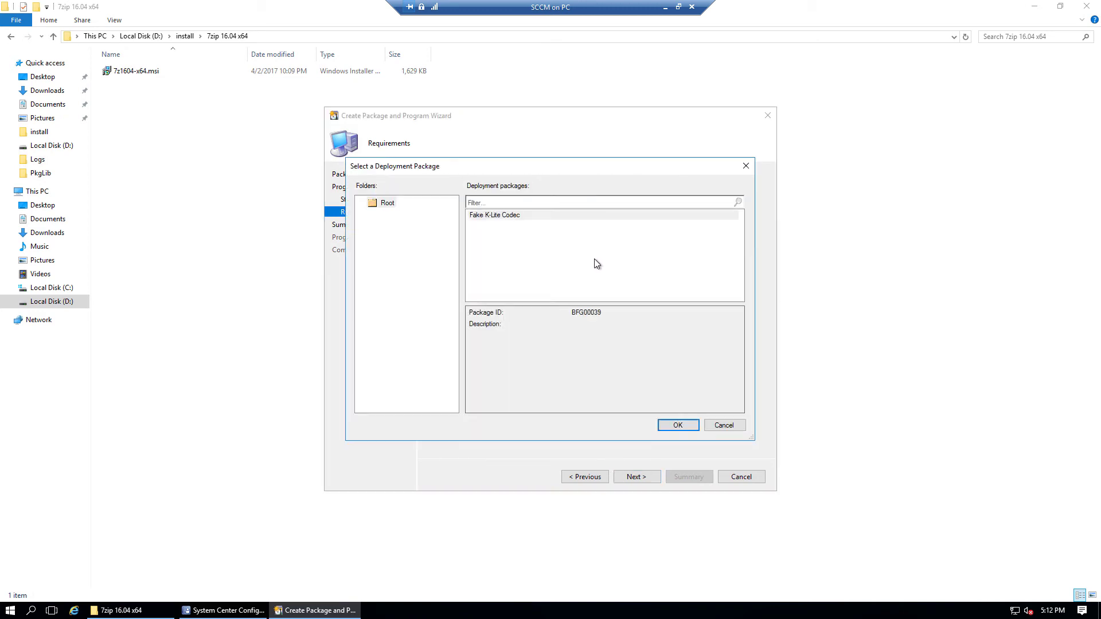
{"action": "left_click", "coordinate": [678, 425]}
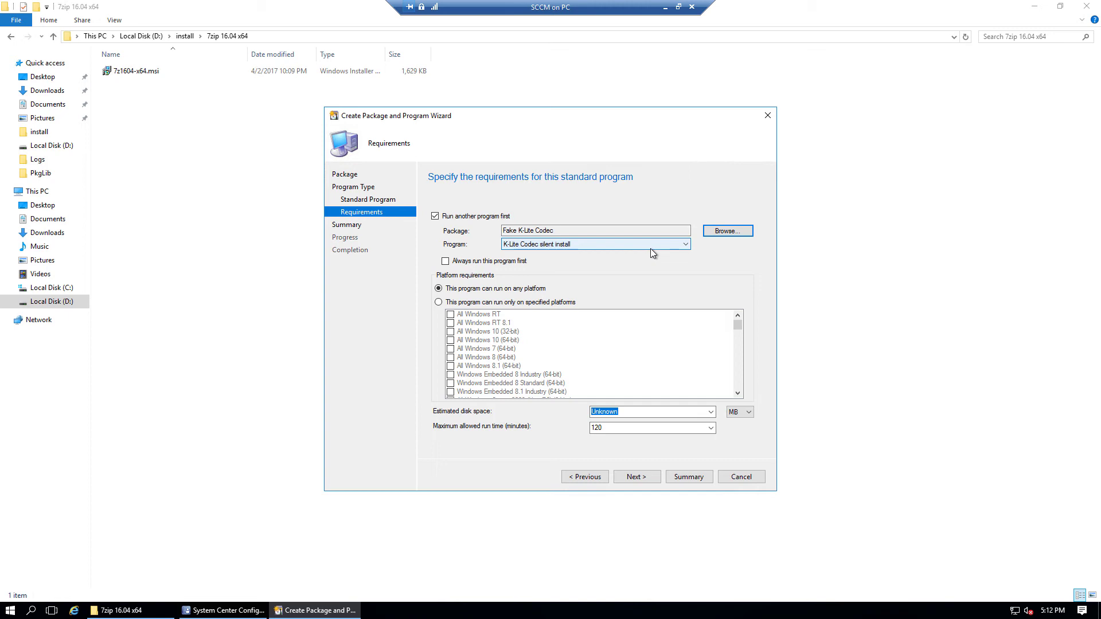
{"action": "left_click", "coordinate": [460, 217]}
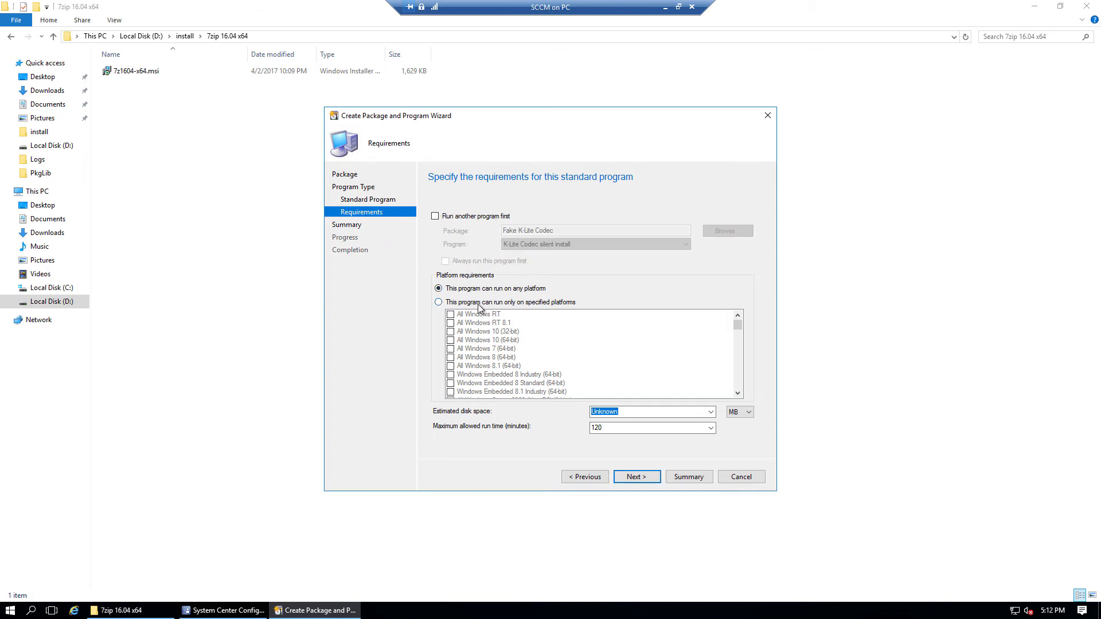
{"action": "left_click", "coordinate": [440, 302]}
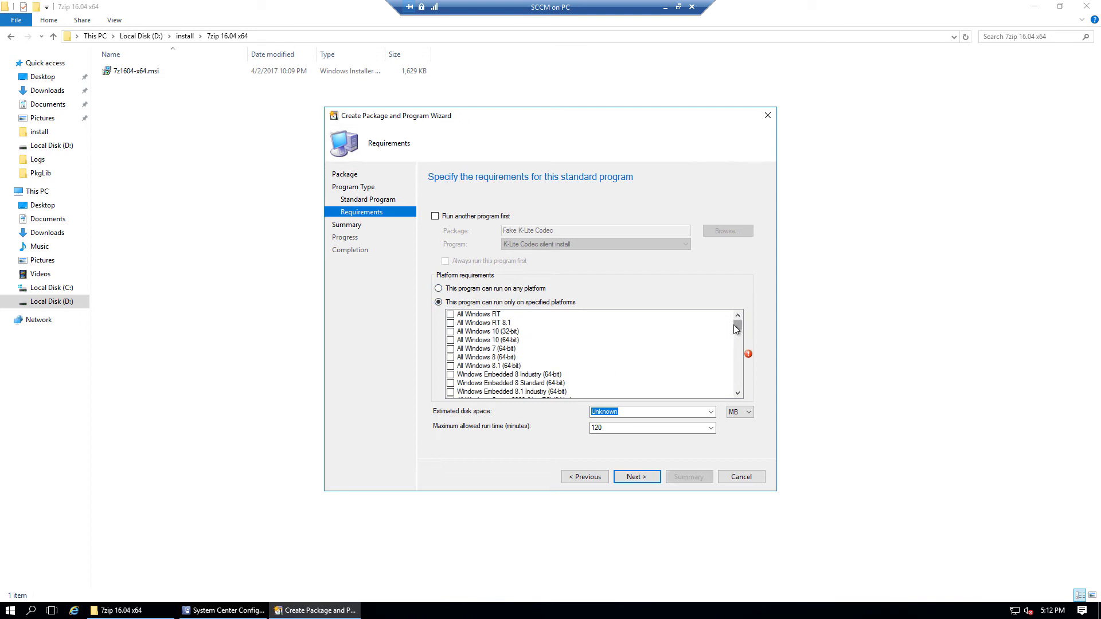
{"action": "mouse_move", "coordinate": [735, 325]}
{"action": "left_mouse_down"}
{"action": "mouse_move", "coordinate": [737, 335]}
{"action": "mouse_move", "coordinate": [738, 321]}
{"action": "left_mouse_up"}
{"action": "left_click", "coordinate": [439, 289]}
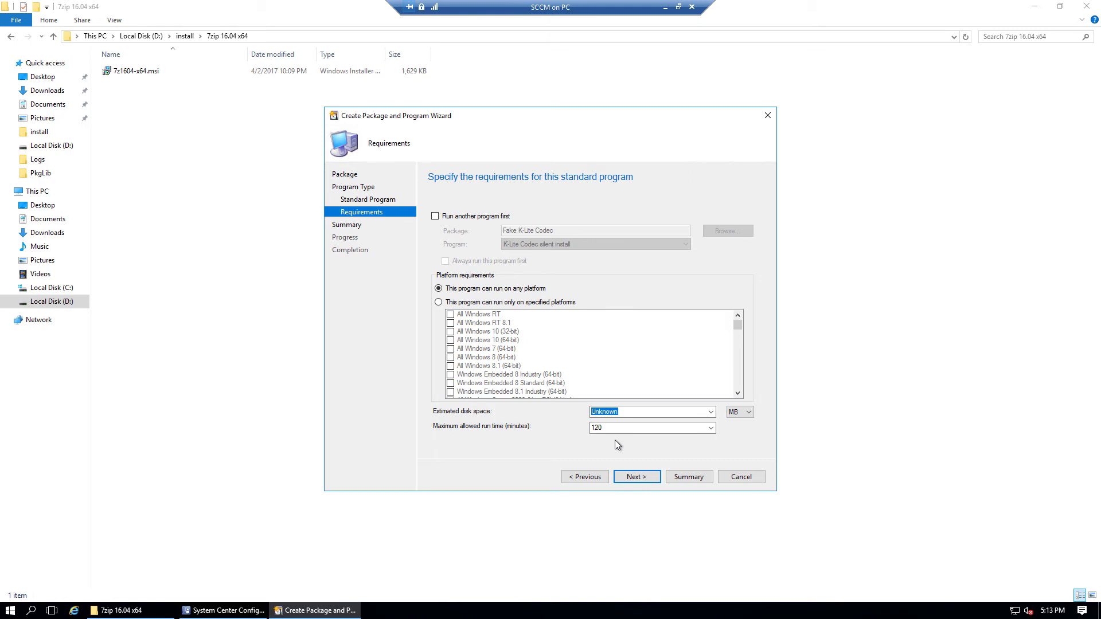
- Accept the requirements and summary to create the 7-zip demo package with its program, and close the wizard
{"action": "left_click", "coordinate": [642, 479]}
{"action": "left_click", "coordinate": [641, 480]}
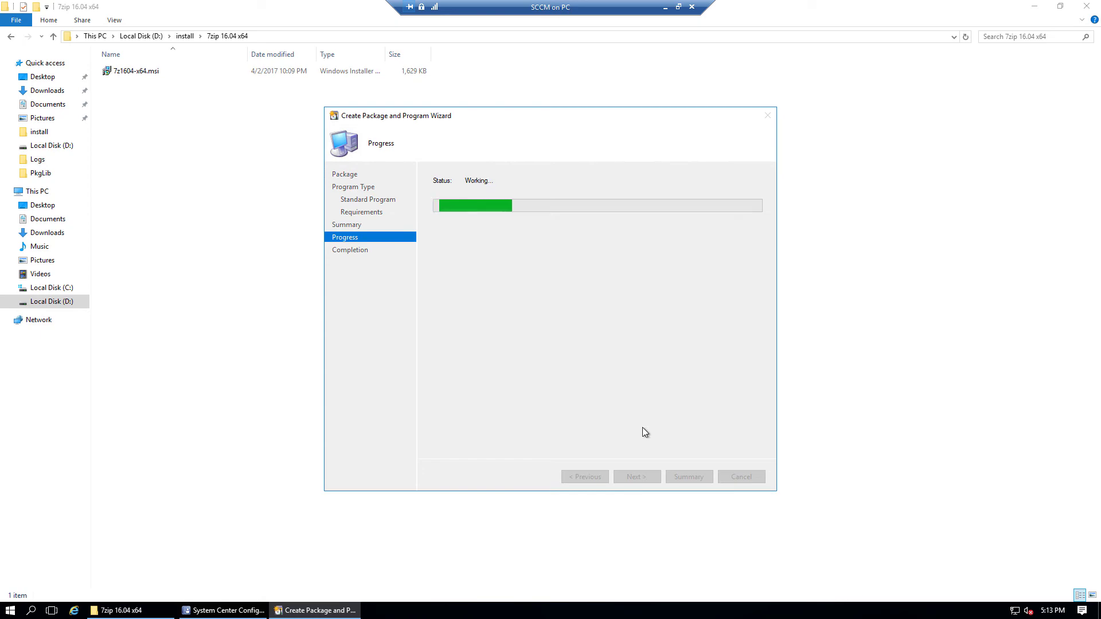
{"action": "left_click", "coordinate": [748, 477]}
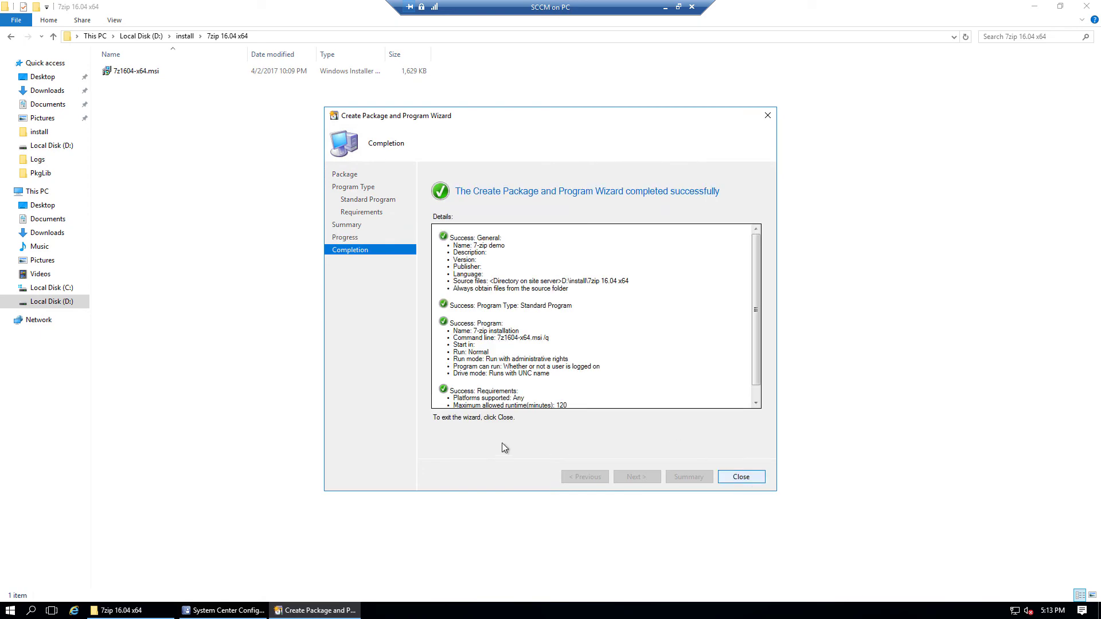
- Switch to the Configuration Manager console and distribute the 7-zip demo package's content to the SCCM.FIRMA.COM distribution point
{"action": "left_click", "coordinate": [226, 611]}
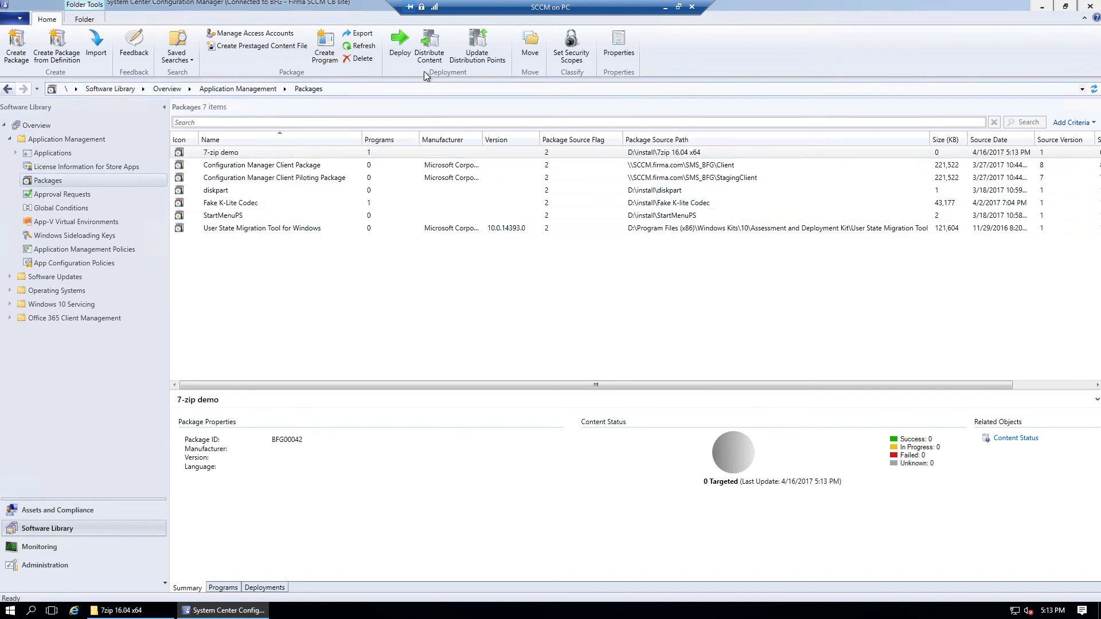
{"action": "left_click", "coordinate": [429, 47]}
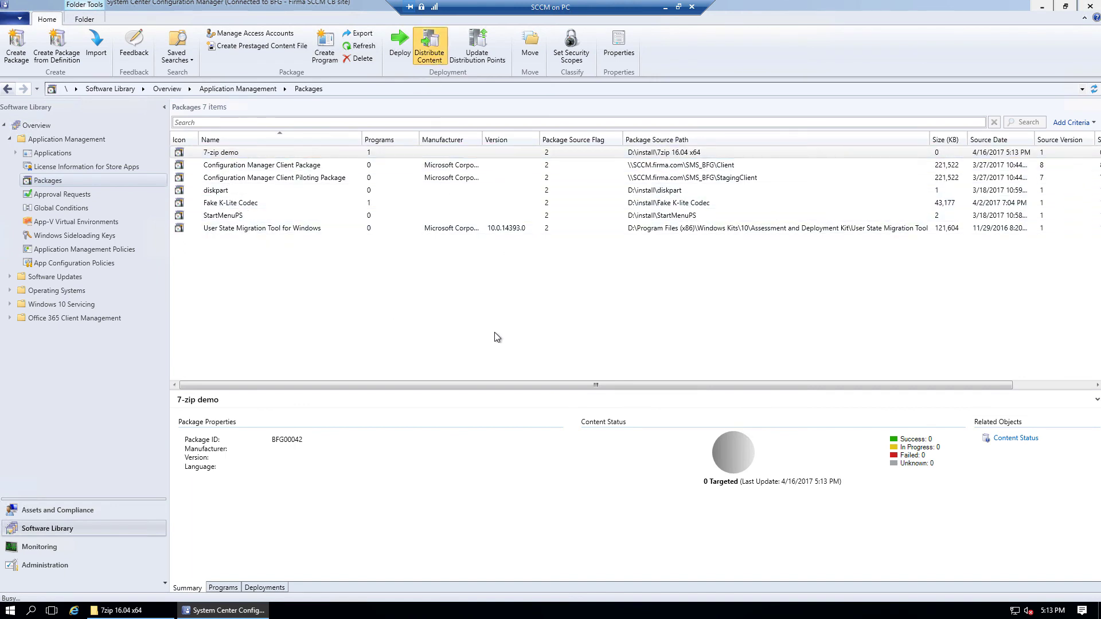
{"action": "left_click", "coordinate": [618, 456]}
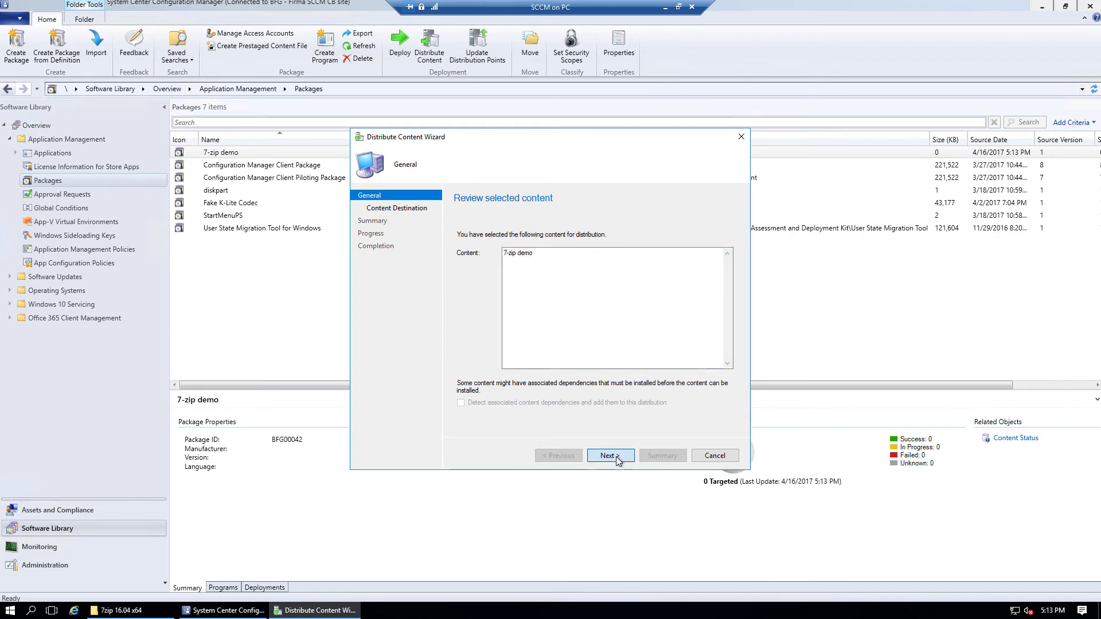
{"action": "left_click", "coordinate": [714, 283]}
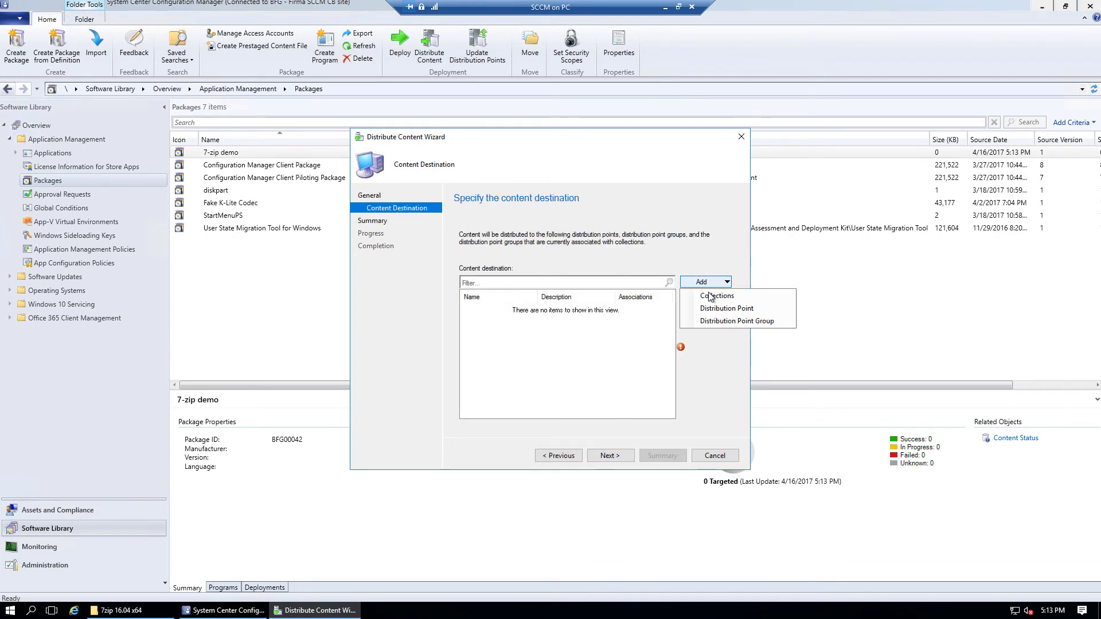
{"action": "left_click", "coordinate": [746, 309]}
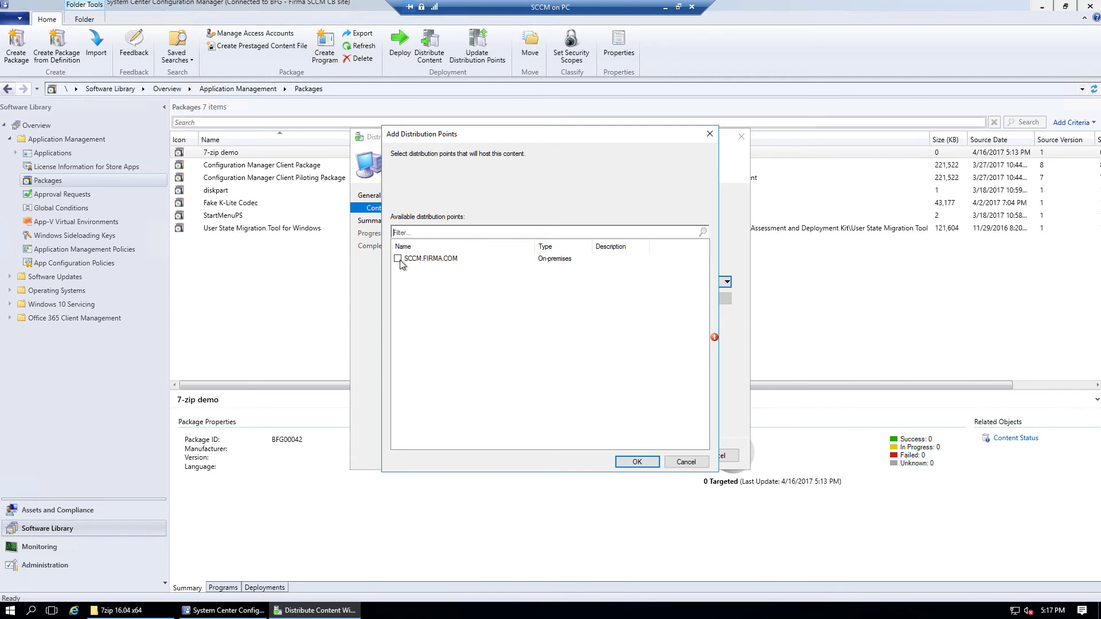
{"action": "left_click", "coordinate": [398, 259]}
{"action": "left_click", "coordinate": [636, 461]}
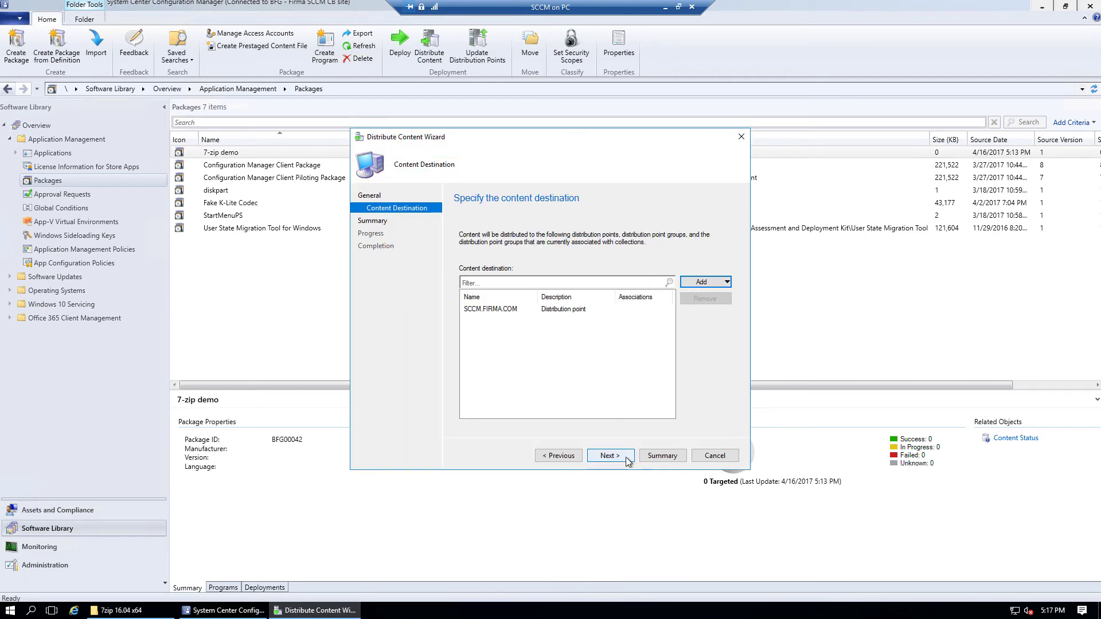
{"action": "left_click", "coordinate": [619, 457]}
{"action": "left_click", "coordinate": [611, 455]}
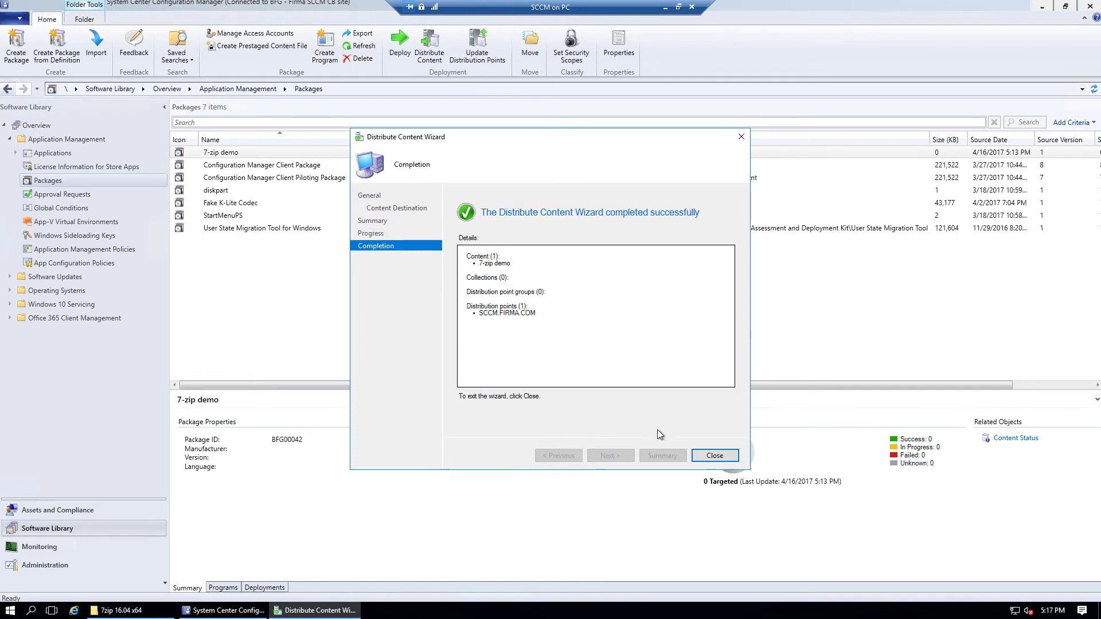
{"action": "left_click", "coordinate": [715, 456]}
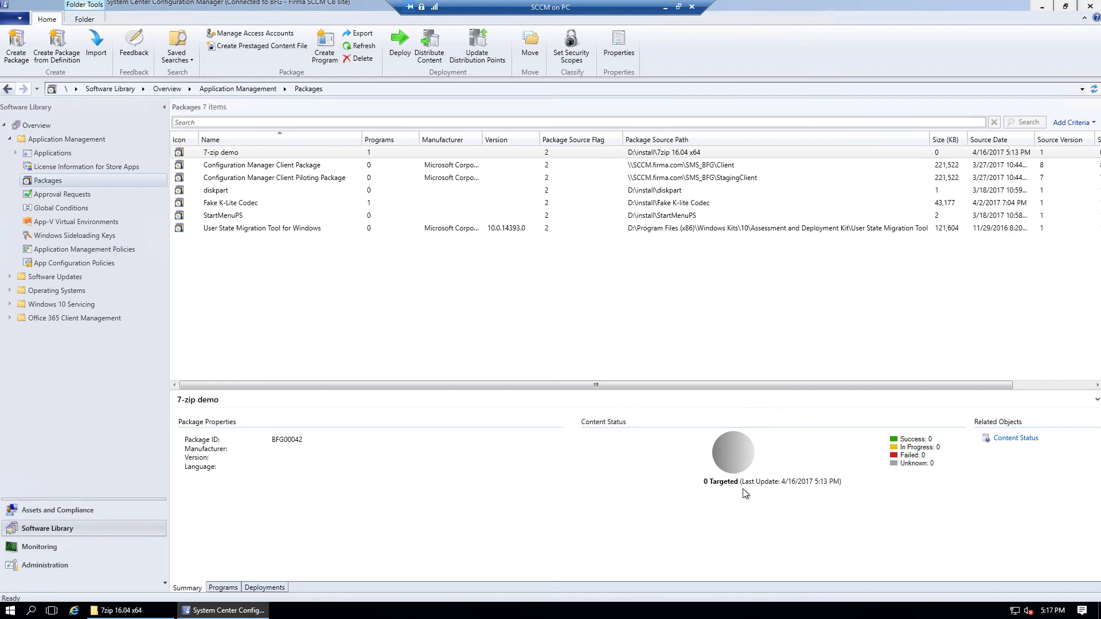
- Refresh the package list repeatedly to follow the content status of the 7-zip demo package
{"action": "left_click", "coordinate": [366, 45]}
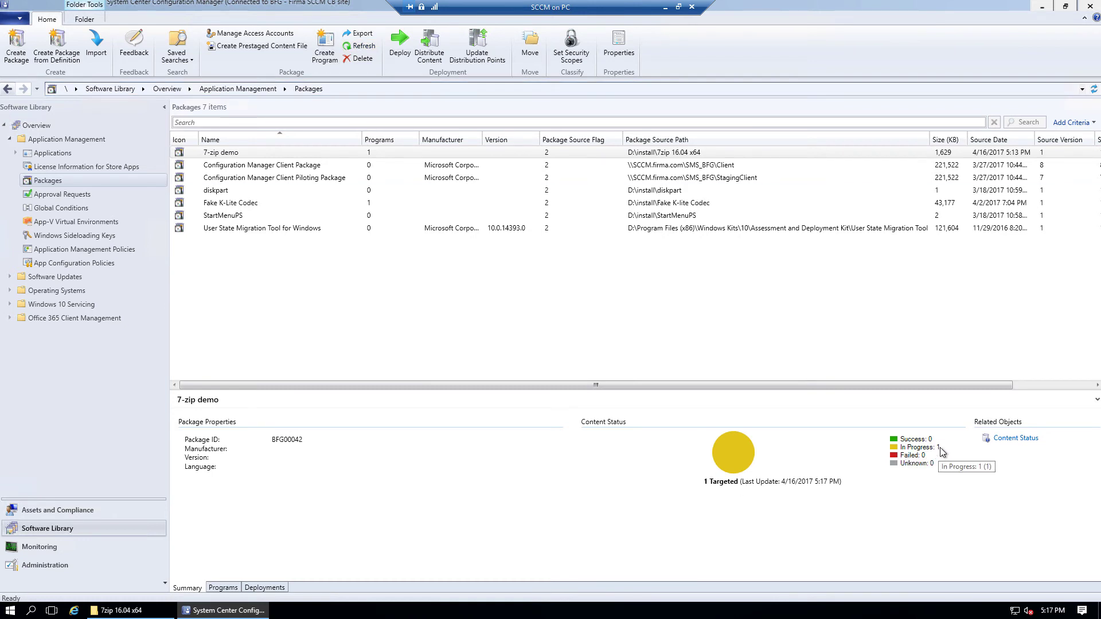
{"action": "left_click", "coordinate": [365, 46]}
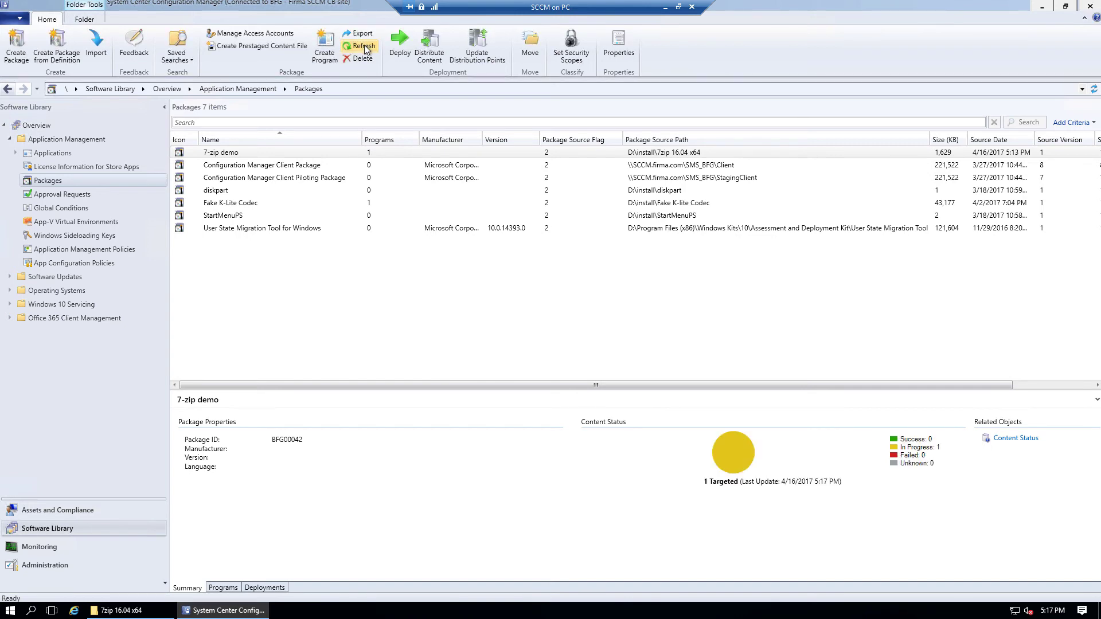
{"action": "left_click", "coordinate": [365, 48]}
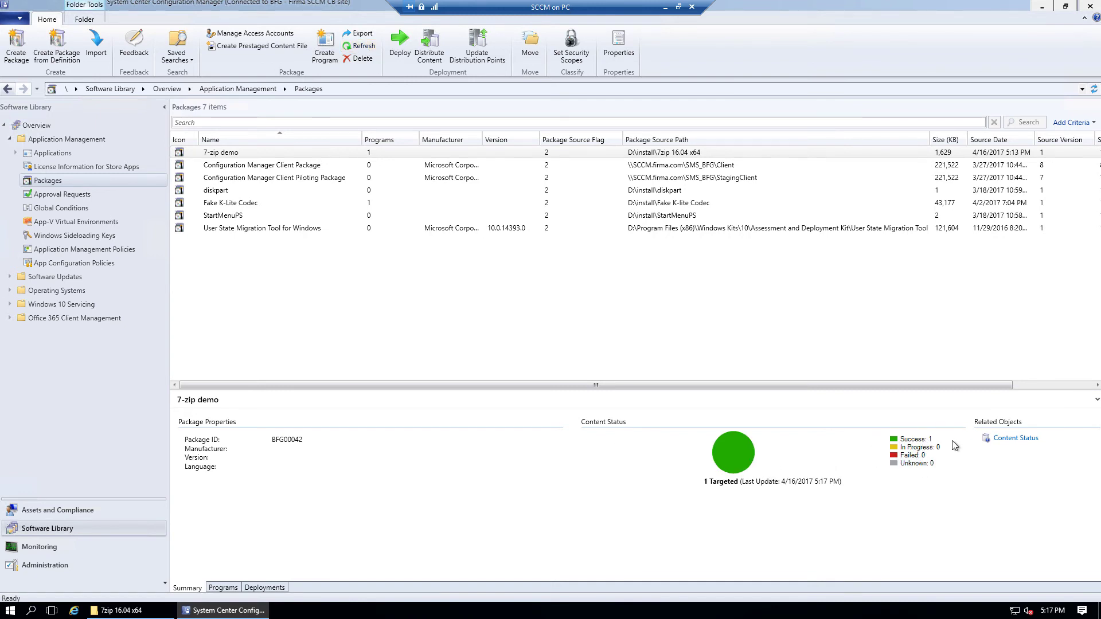
- Open the detailed content status of 7-zip demo in Monitoring and widen the asset description column to read the distribution entry in full
{"action": "left_click", "coordinate": [1029, 445]}
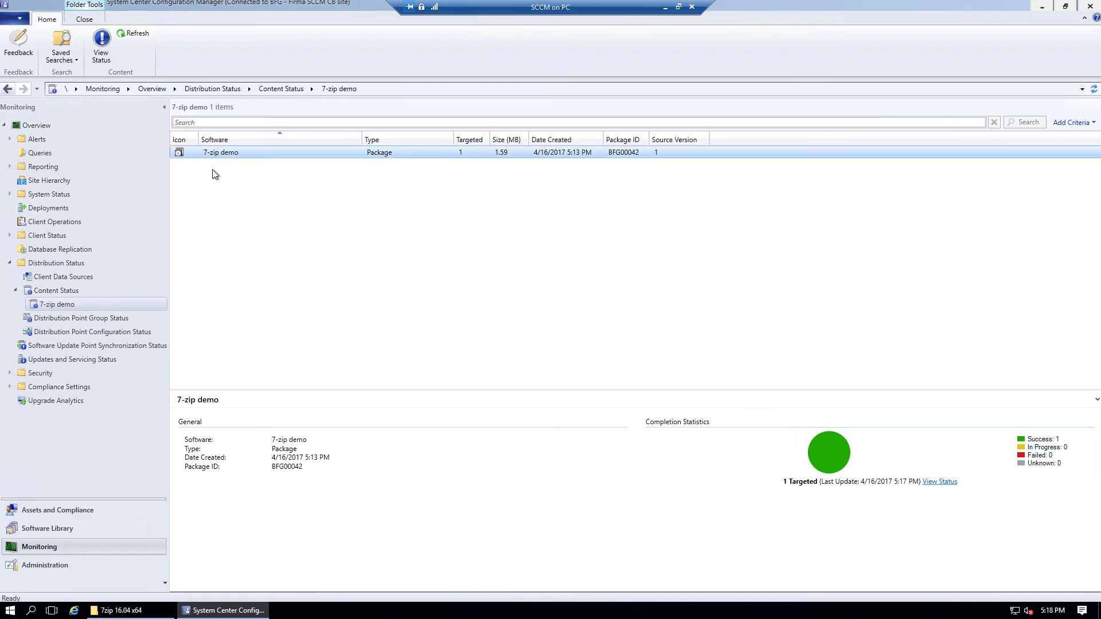
{"action": "left_click", "coordinate": [376, 154]}
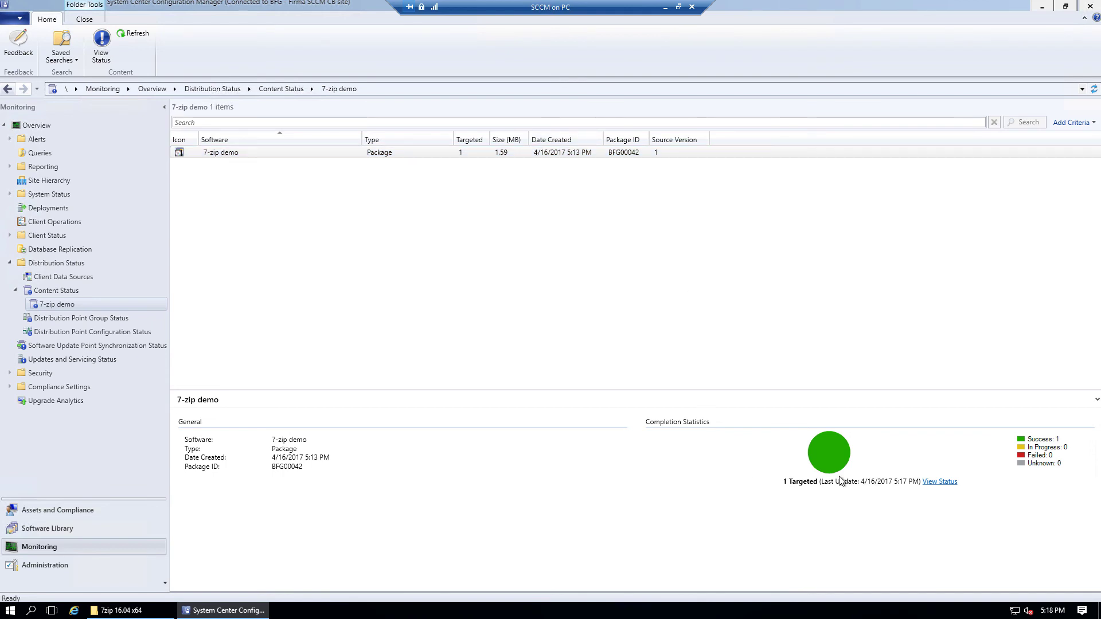
{"action": "left_click", "coordinate": [940, 482]}
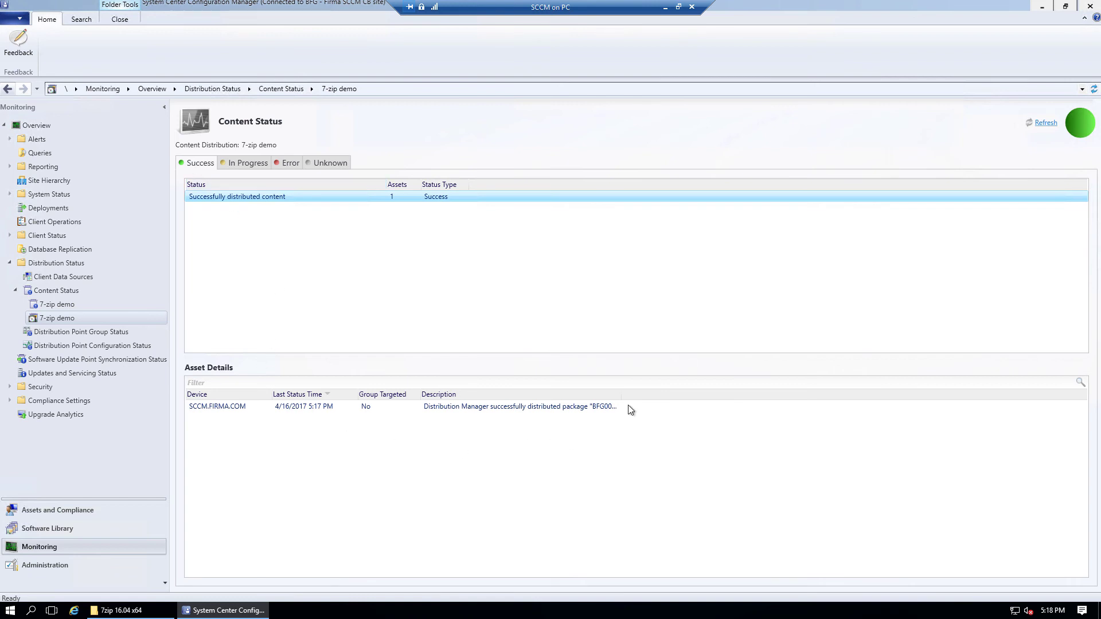
{"action": "left_click_drag", "start_coordinate": [633, 396], "coordinate": [952, 398]}
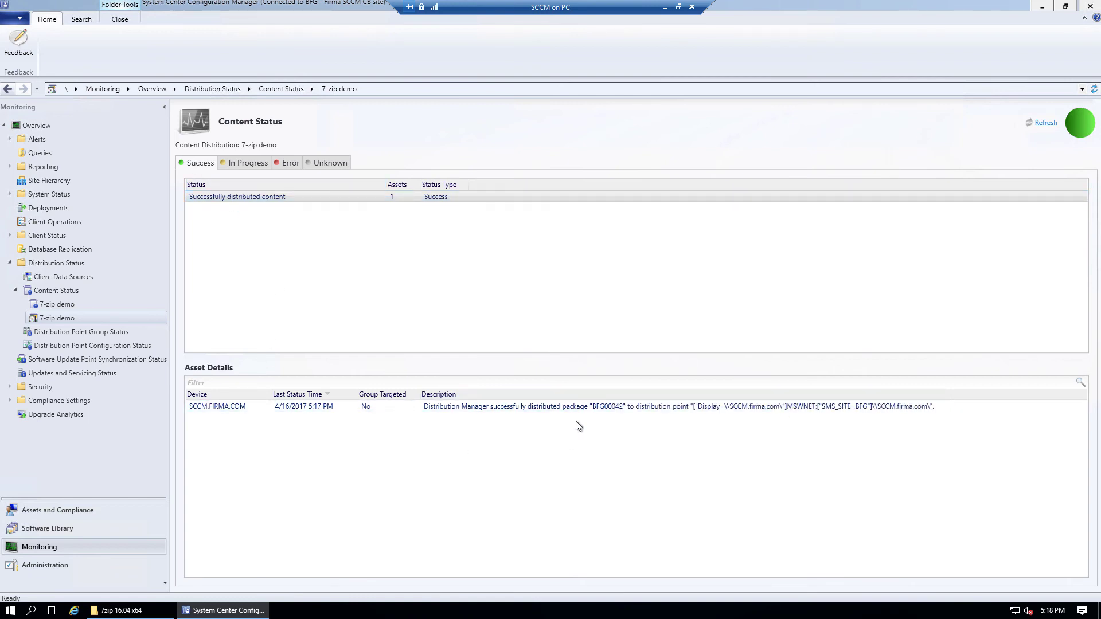
{"action": "left_click", "coordinate": [525, 409]}
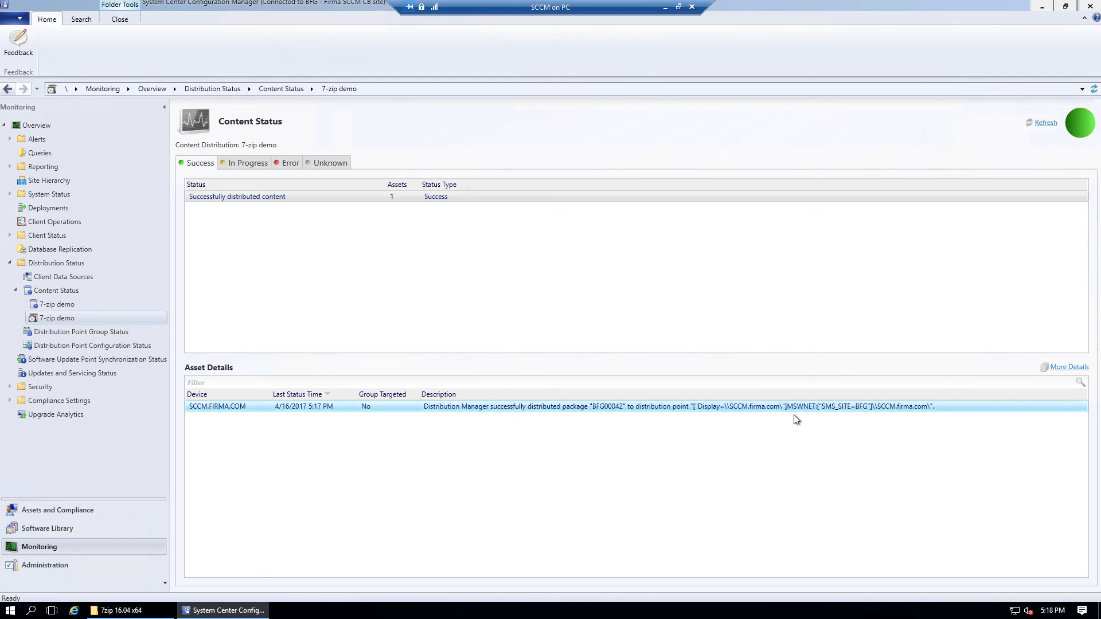
- Check the in-progress and successful distribution statuses, and view the full asset message for SCCM.FIRMA.COM
{"action": "left_click", "coordinate": [261, 166]}
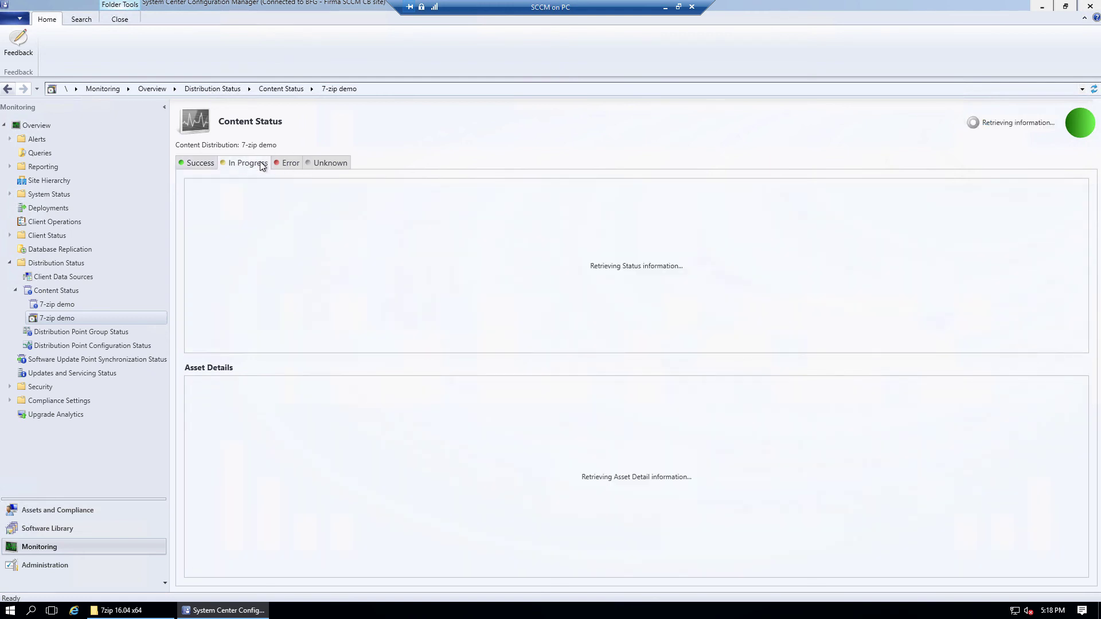
{"action": "left_click", "coordinate": [194, 164]}
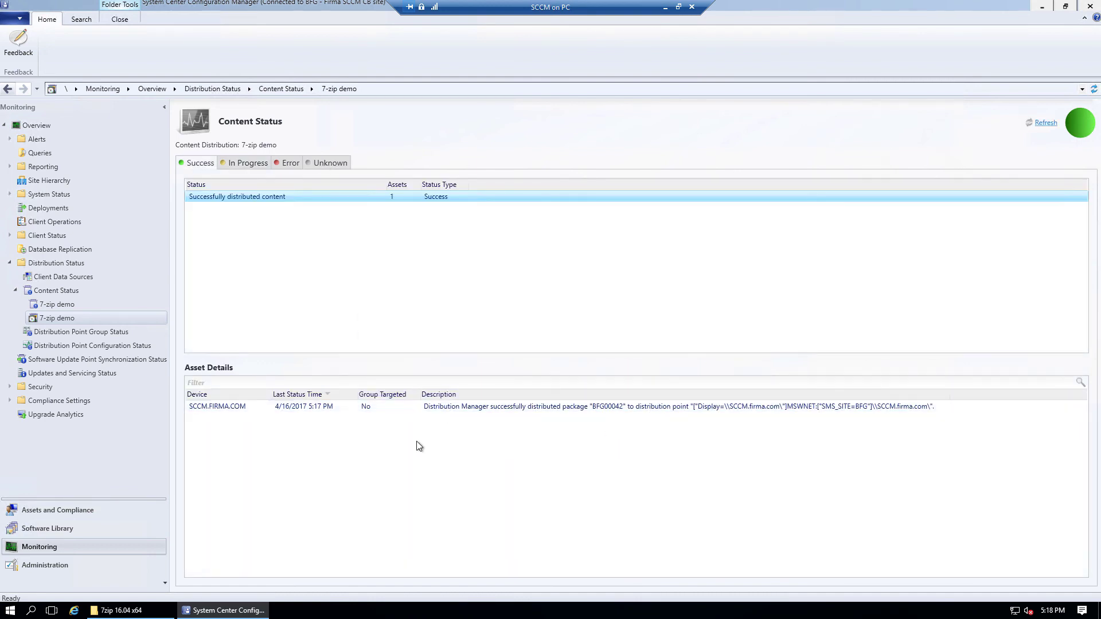
{"action": "left_click", "coordinate": [319, 408]}
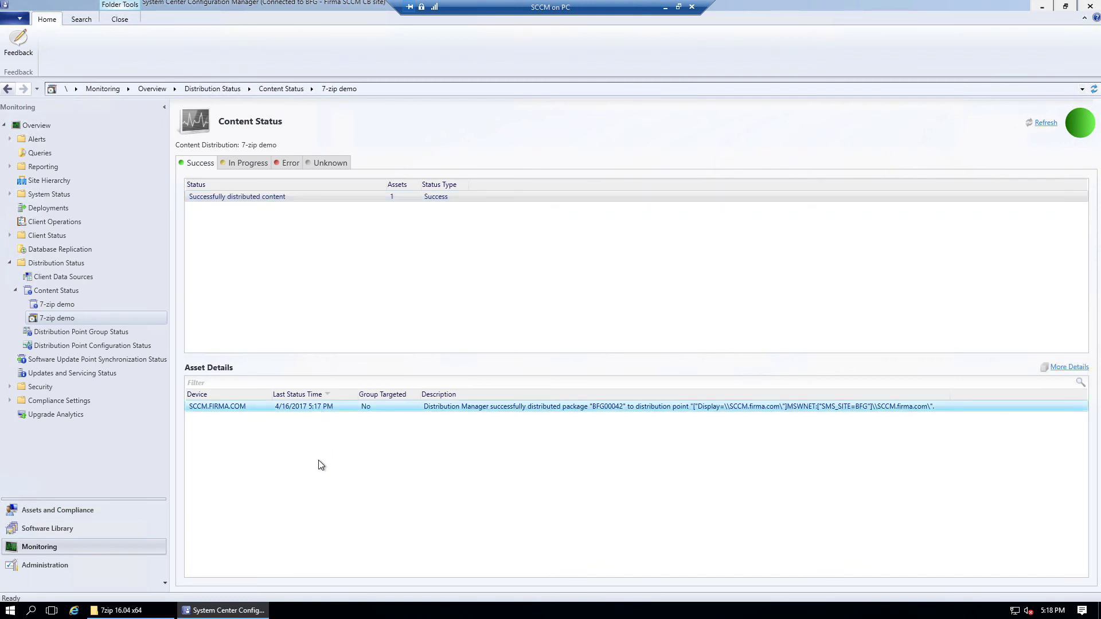
{"action": "left_click", "coordinate": [1065, 369]}
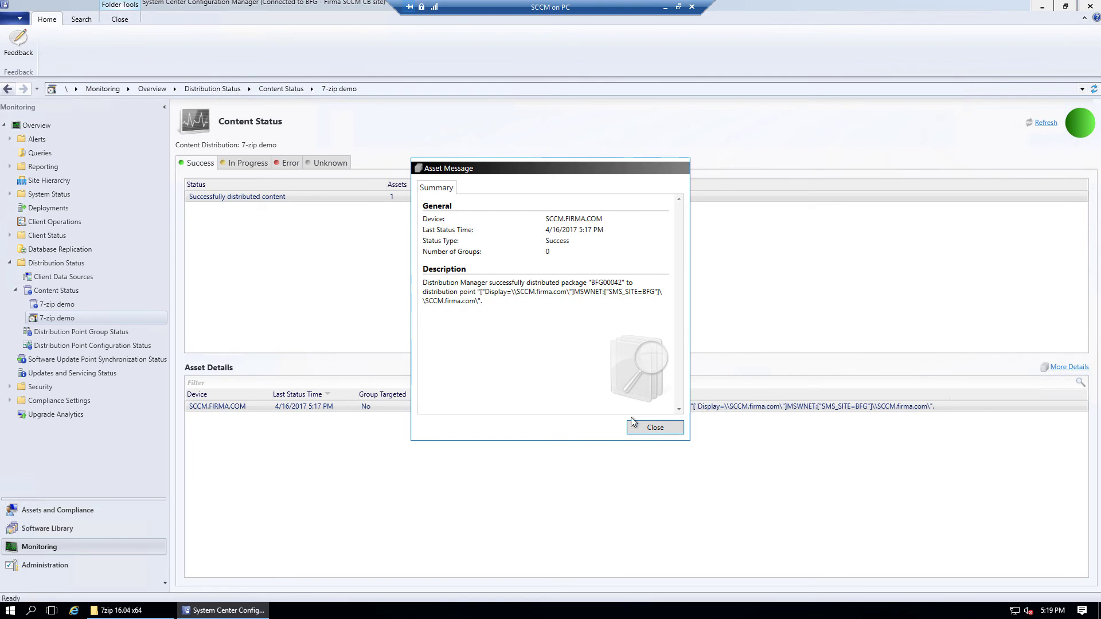
{"action": "left_click", "coordinate": [655, 428]}
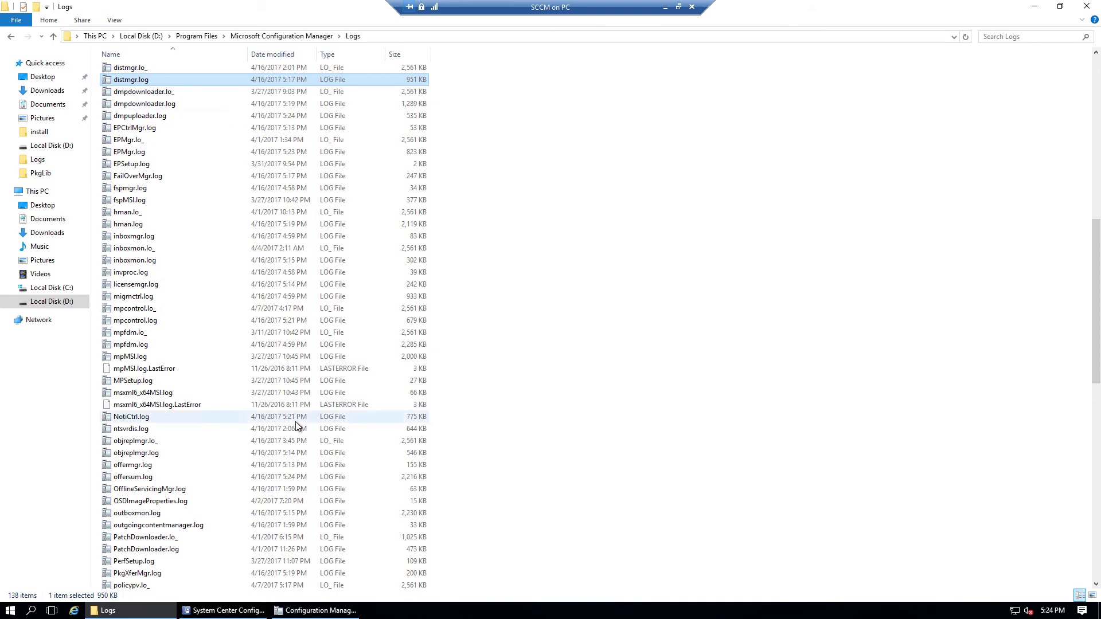
- Examine the package processing entries in distmgr.log and compare their package ID with that of 7-zip demo in the console
{"action": "left_click", "coordinate": [327, 612]}
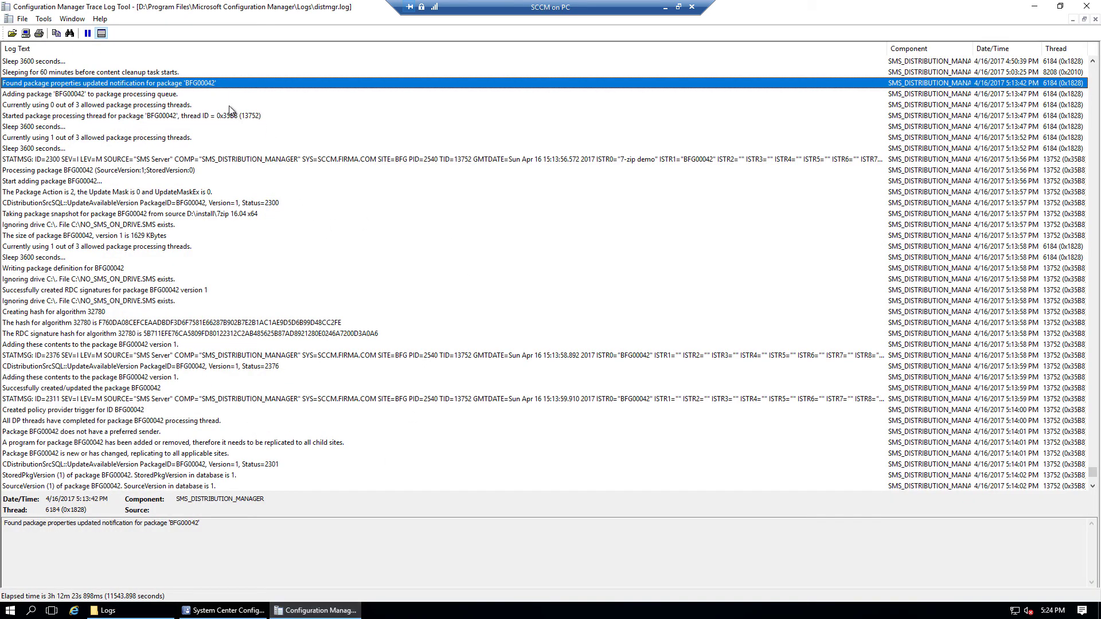
{"action": "left_click", "coordinate": [69, 95]}
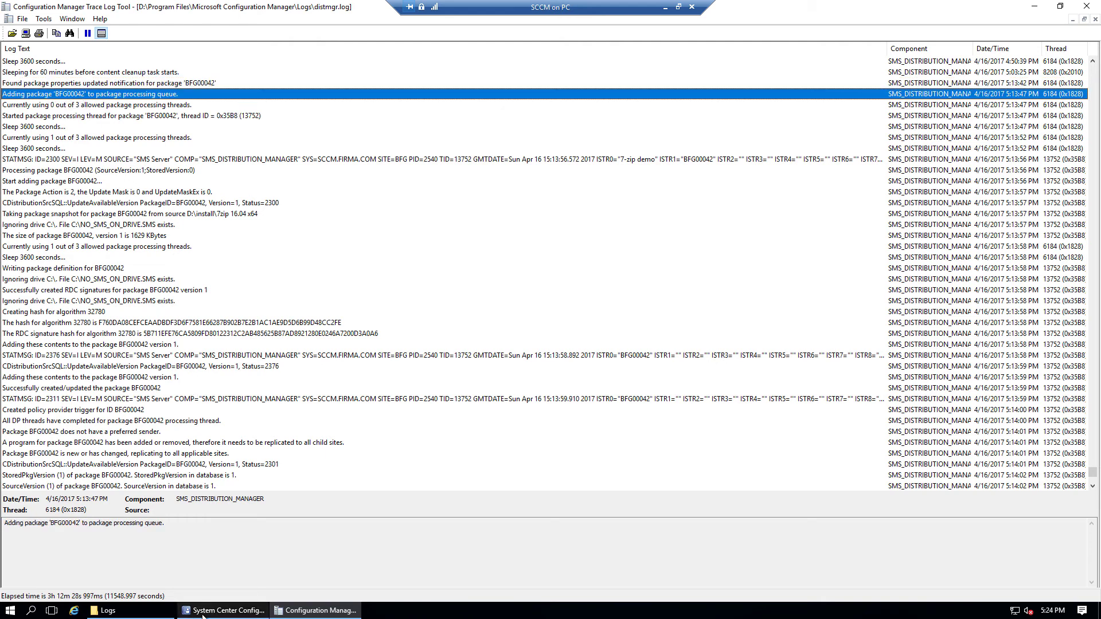
{"action": "left_click", "coordinate": [223, 610]}
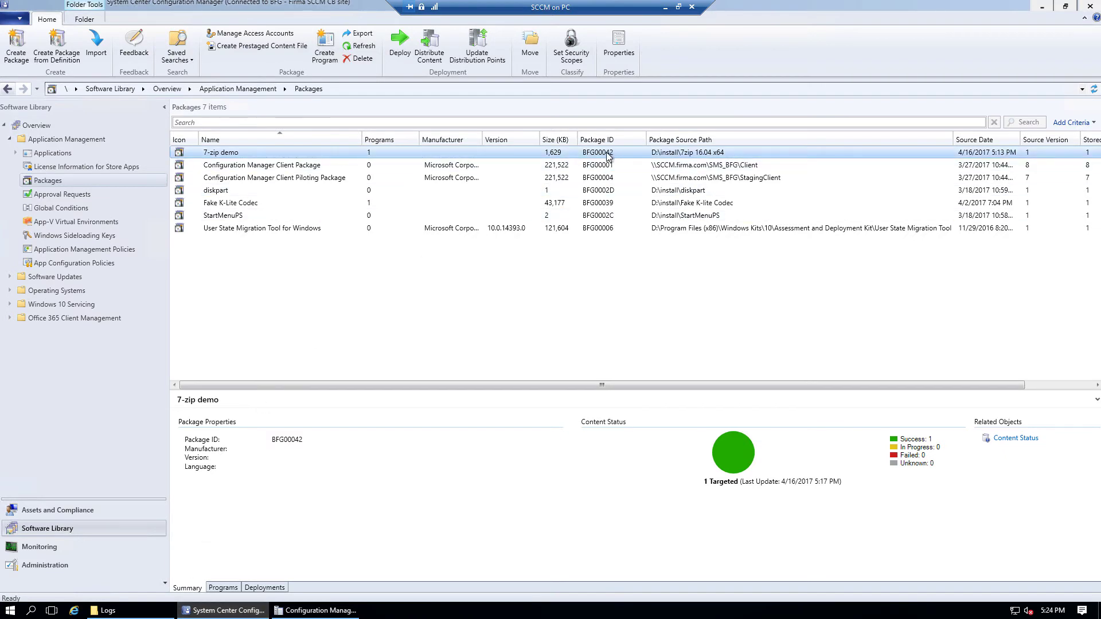
{"action": "left_click", "coordinate": [316, 610]}
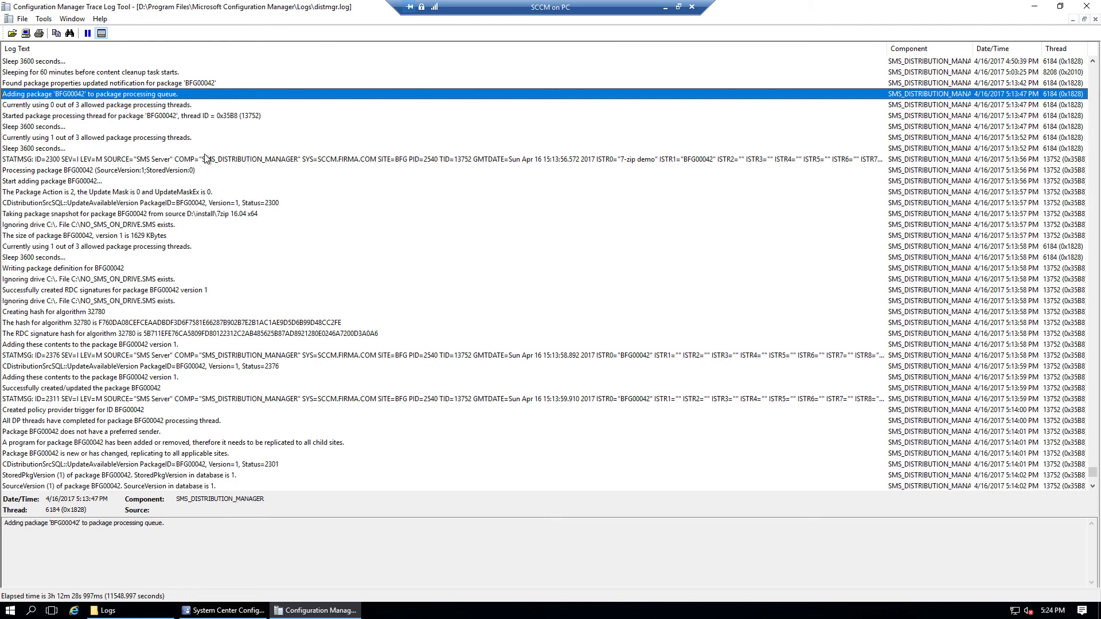
- Inspect the distmgr.log entries on the package snapshot's source path and on ignoring drive C
{"action": "left_click", "coordinate": [242, 214]}
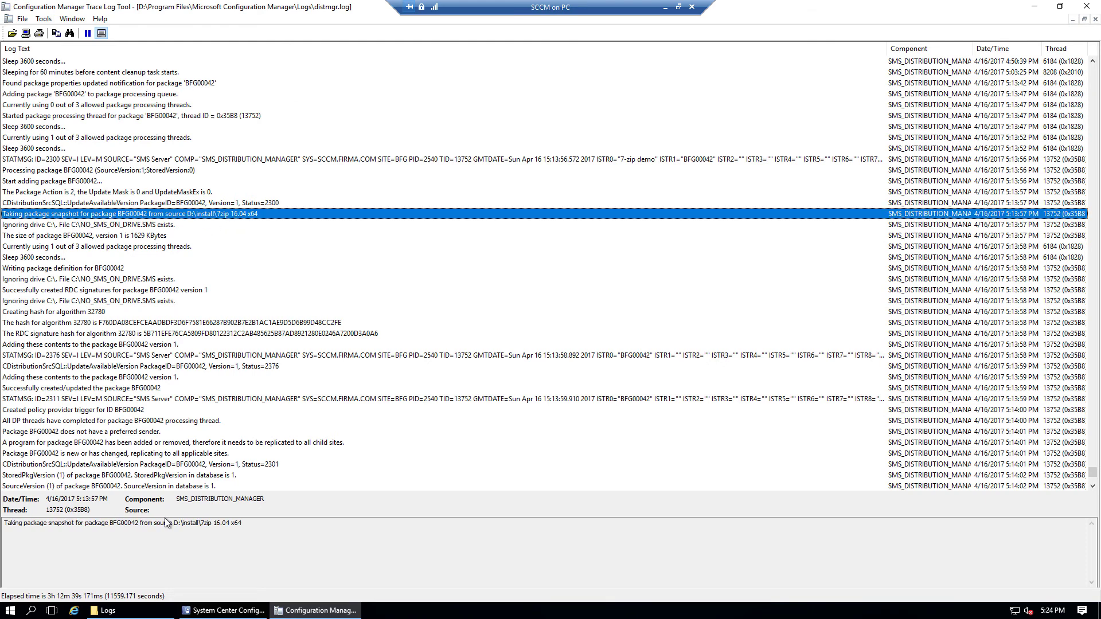
{"action": "left_click_drag", "start_coordinate": [174, 522], "coordinate": [260, 525]}
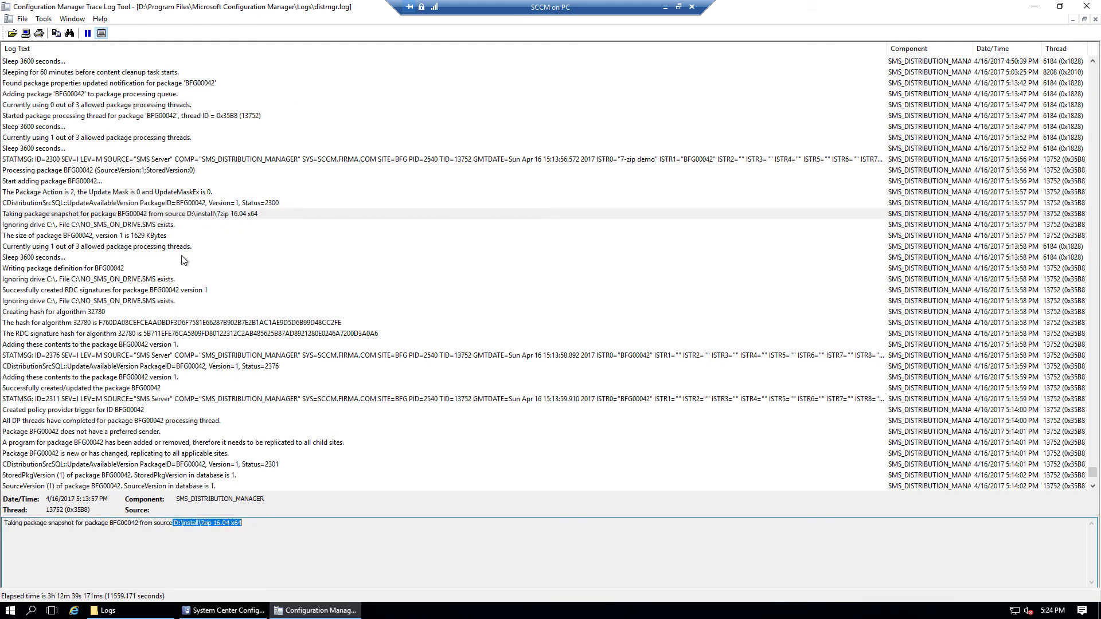
{"action": "left_click", "coordinate": [151, 224]}
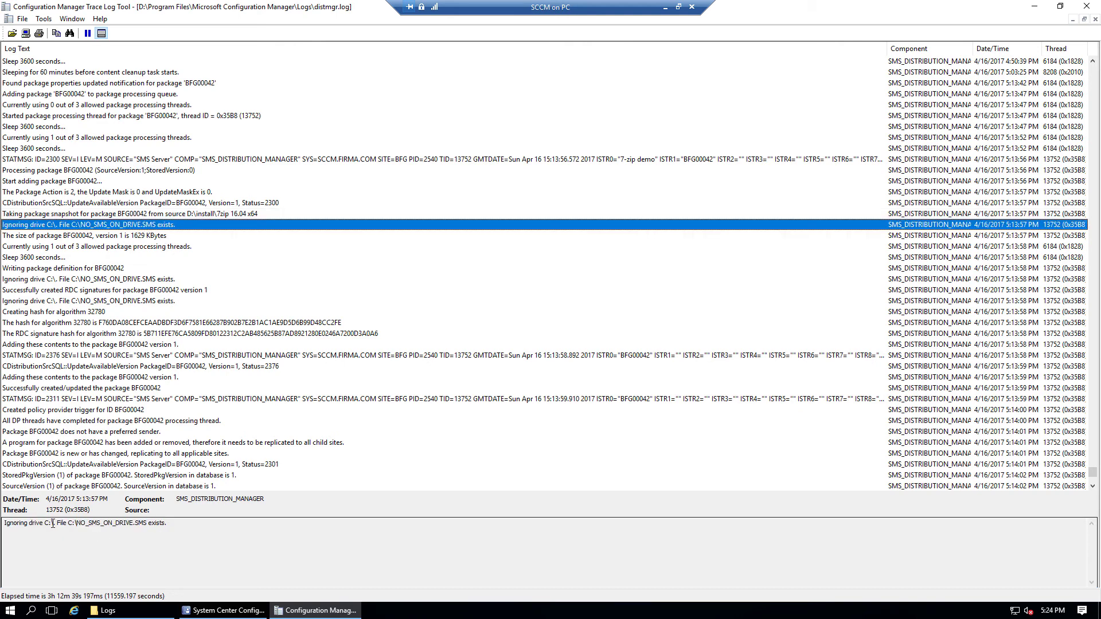
- Switch to File Explorer and locate the no_sms_on_drive.sms file in the root of drive C
{"action": "left_click", "coordinate": [113, 611]}
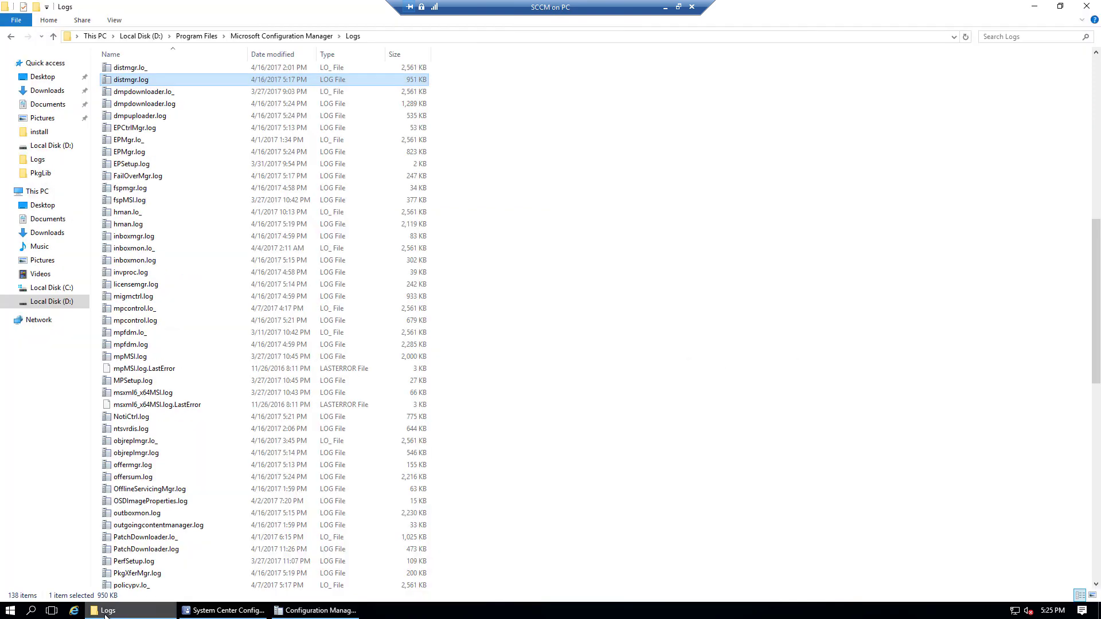
{"action": "left_click", "coordinate": [54, 287]}
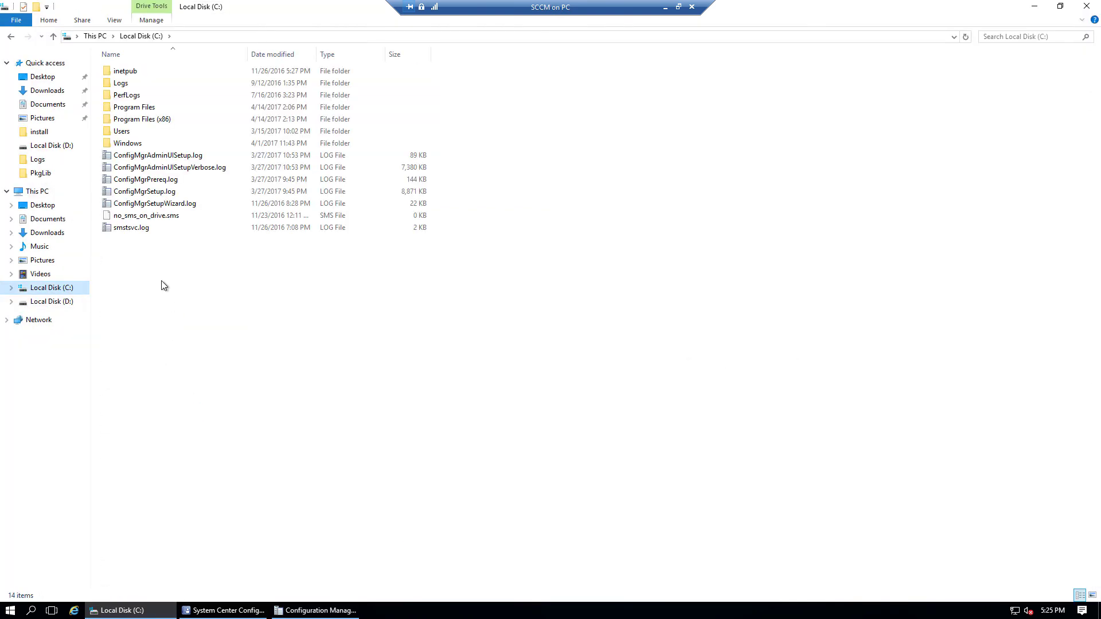
{"action": "left_click", "coordinate": [152, 215]}
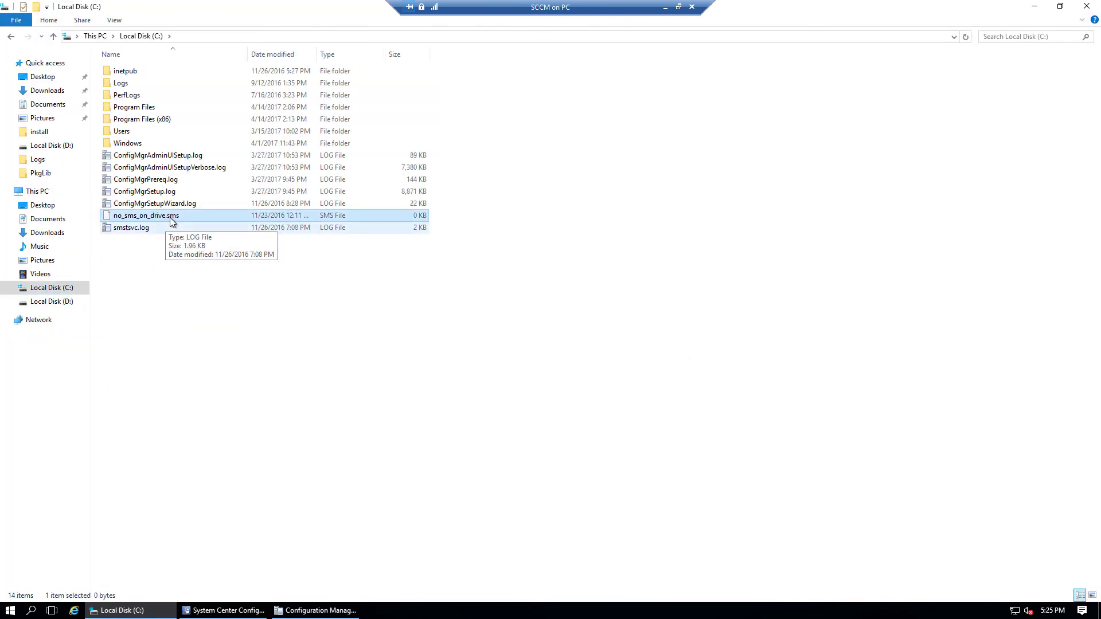
- Switch back to distmgr.log and examine the package hash and RDC signature hash entries
{"action": "left_click", "coordinate": [309, 611]}
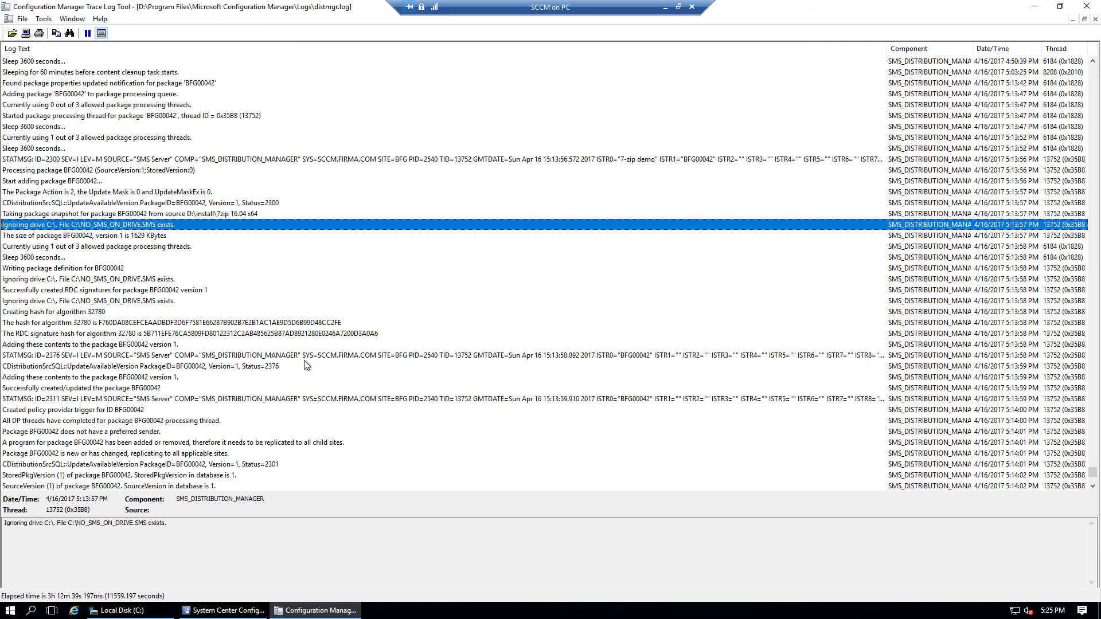
{"action": "left_click", "coordinate": [172, 324]}
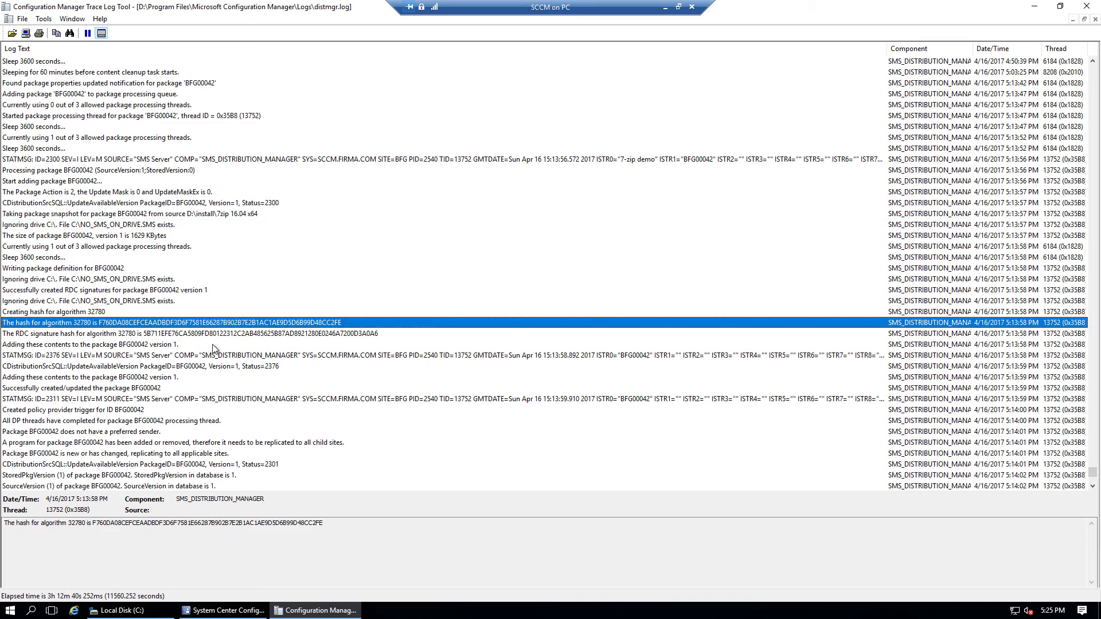
{"action": "left_click", "coordinate": [244, 336]}
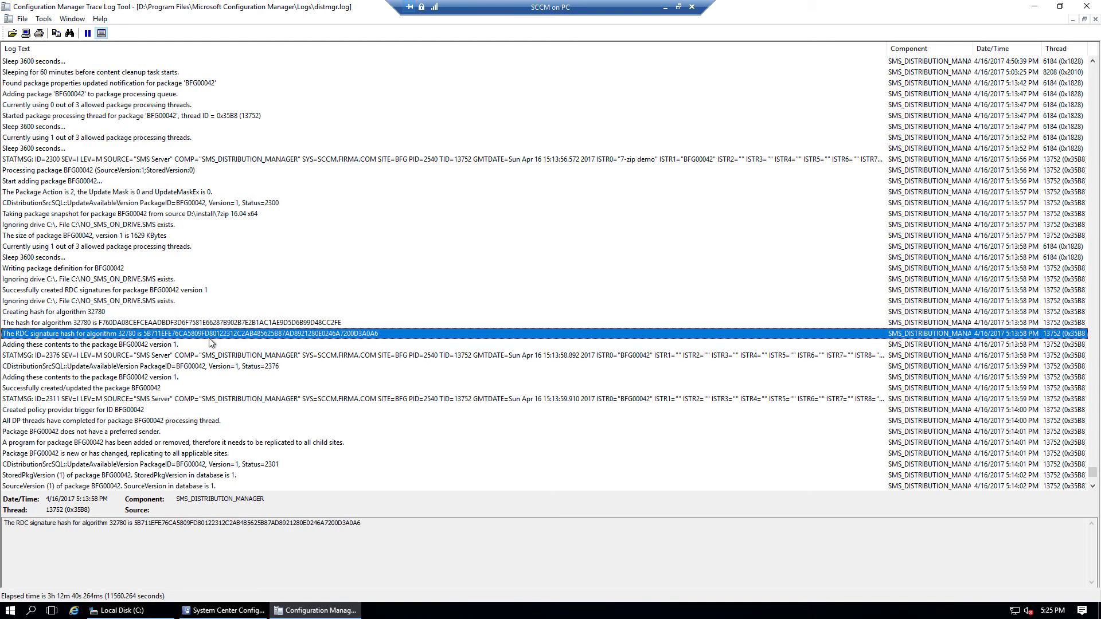
{"action": "scroll", "coordinate": [301, 363], "scroll_direction": "down", "scroll_amount": 1}
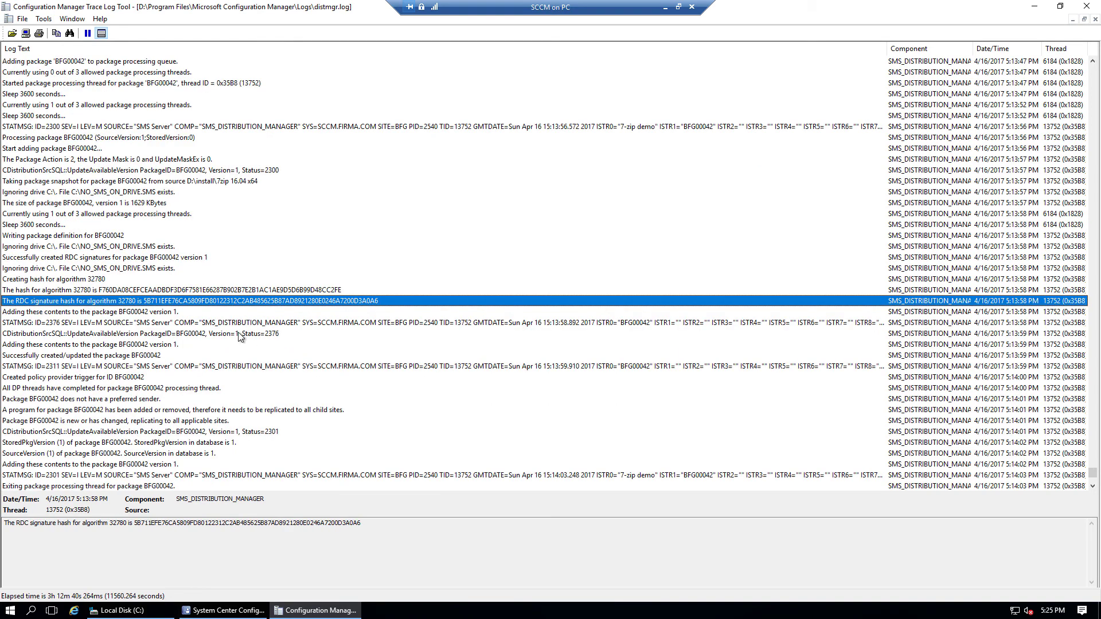
{"action": "left_click", "coordinate": [115, 291]}
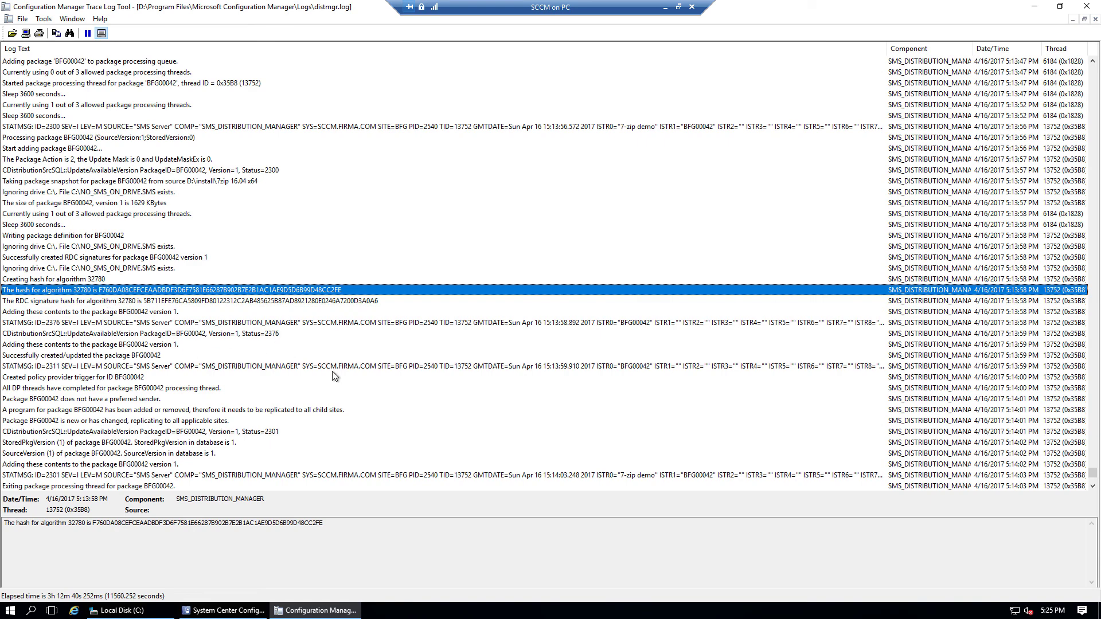
- Read through the remaining distmgr.log entries up to the creation of the package server in the data source
{"action": "scroll", "coordinate": [322, 366], "scroll_direction": "down", "scroll_amount": 5}
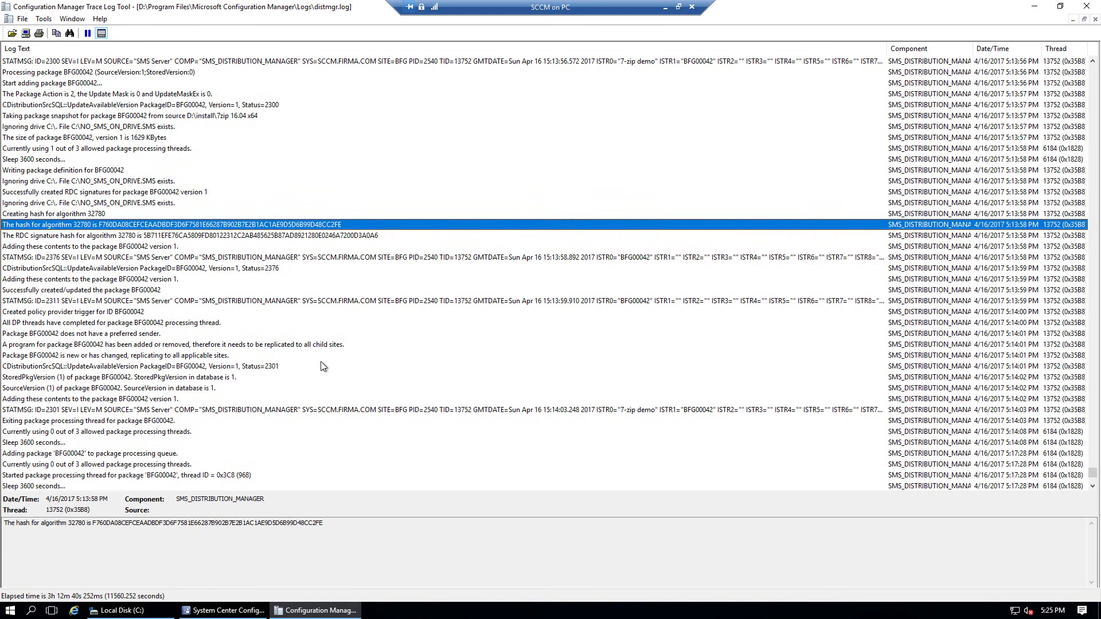
{"action": "scroll", "coordinate": [331, 325], "scroll_direction": "down", "scroll_amount": 7}
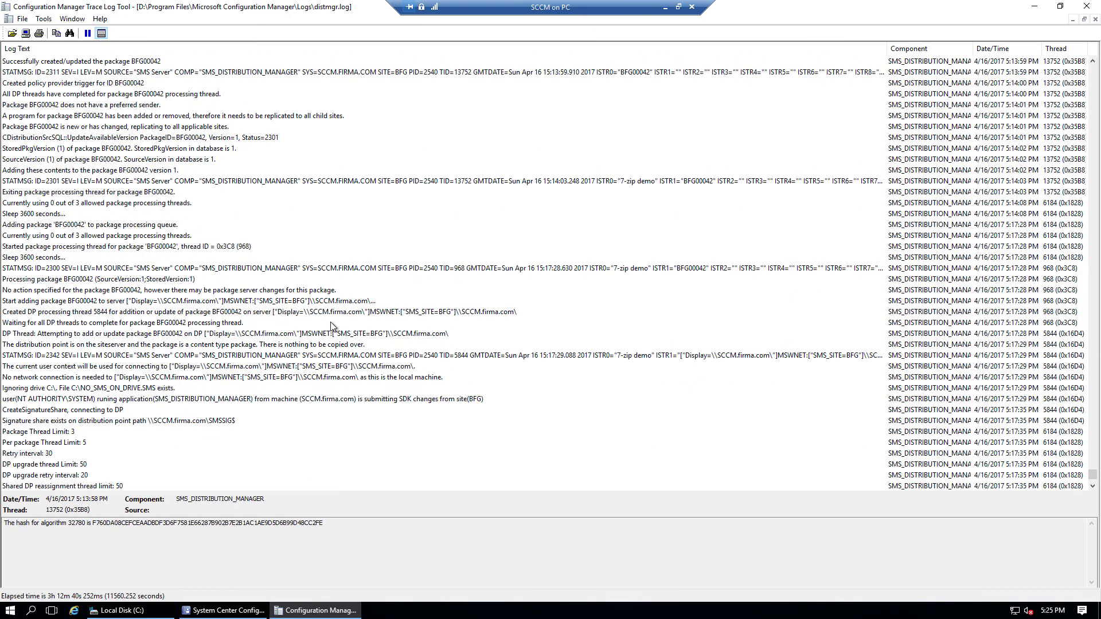
{"action": "left_click", "coordinate": [151, 94]}
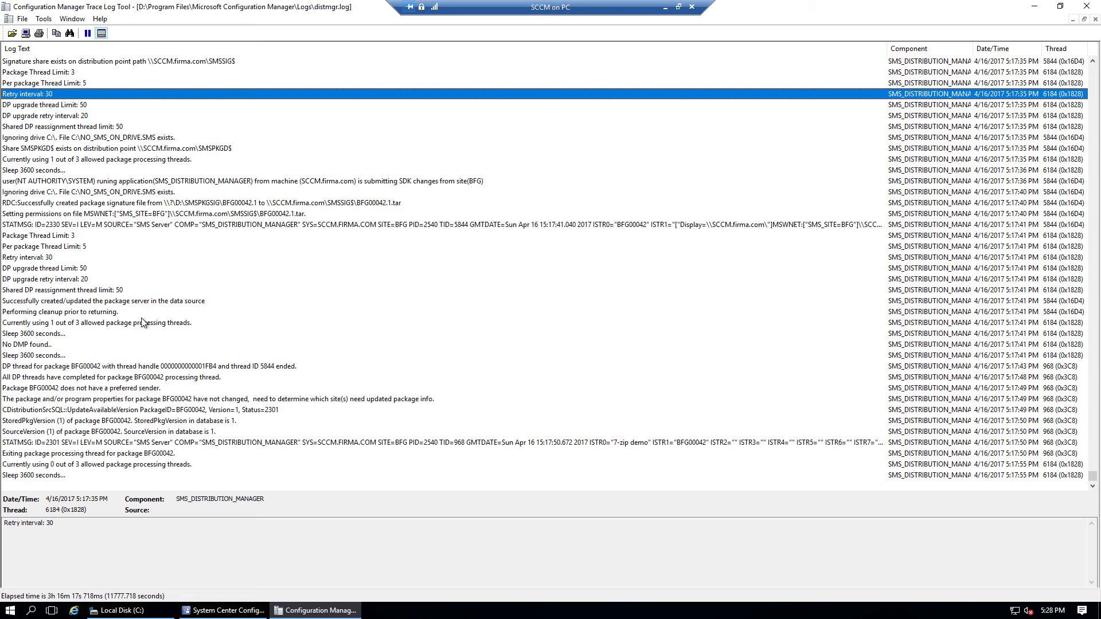
{"action": "left_click", "coordinate": [107, 302]}
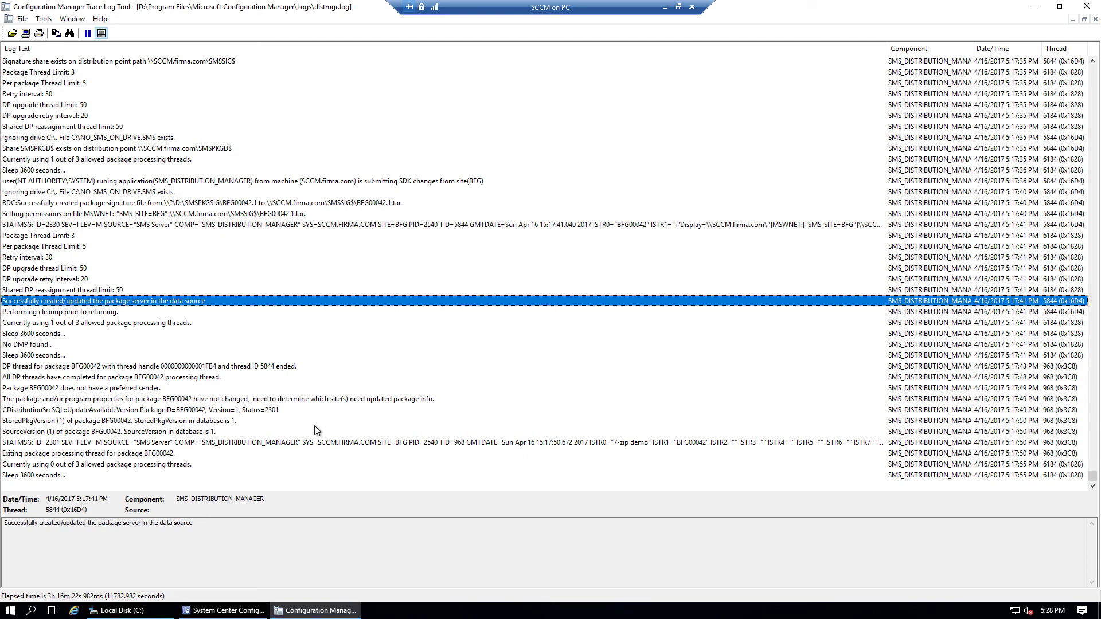
- Switch to the Configuration Manager console and start deploying the 7-zip demo package to the Win10 Clients device collection
{"action": "left_click", "coordinate": [224, 610]}
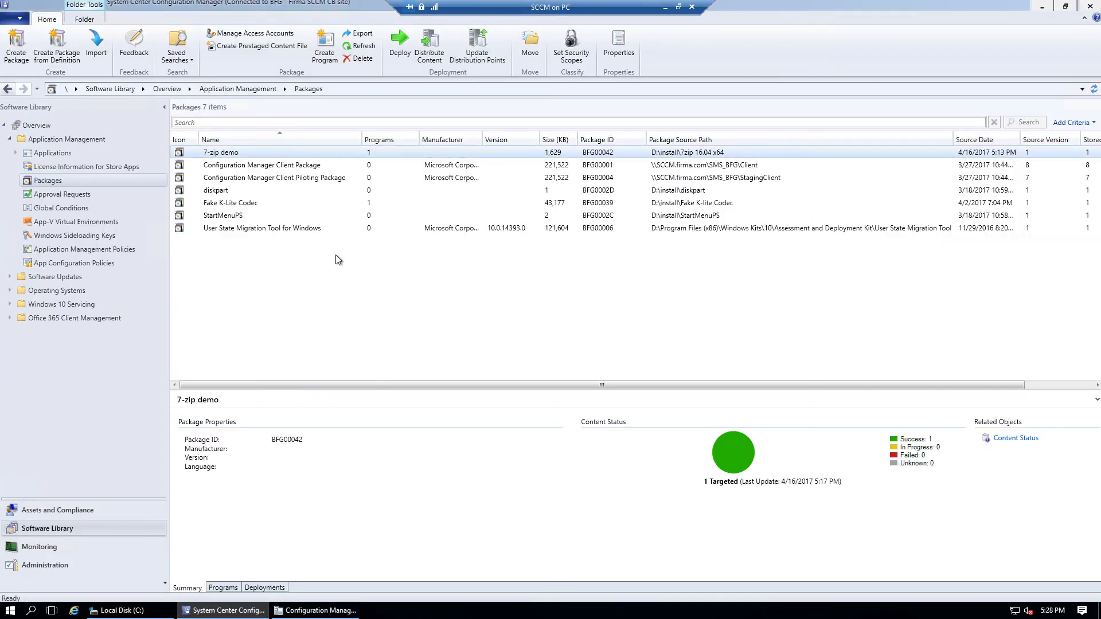
{"action": "left_click", "coordinate": [400, 55]}
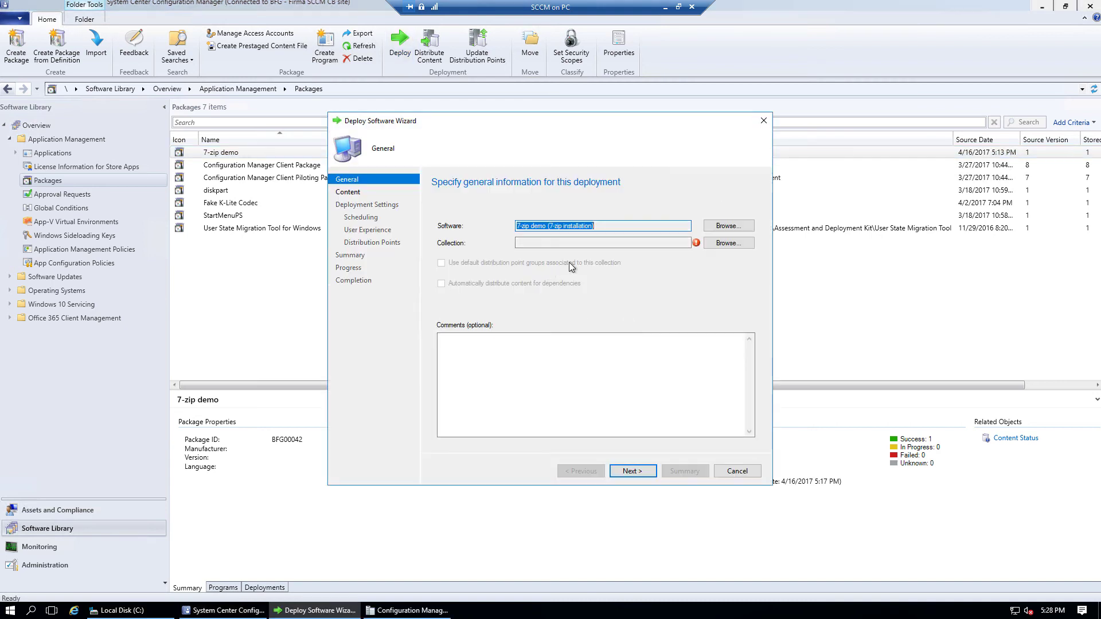
{"action": "left_click", "coordinate": [728, 245]}
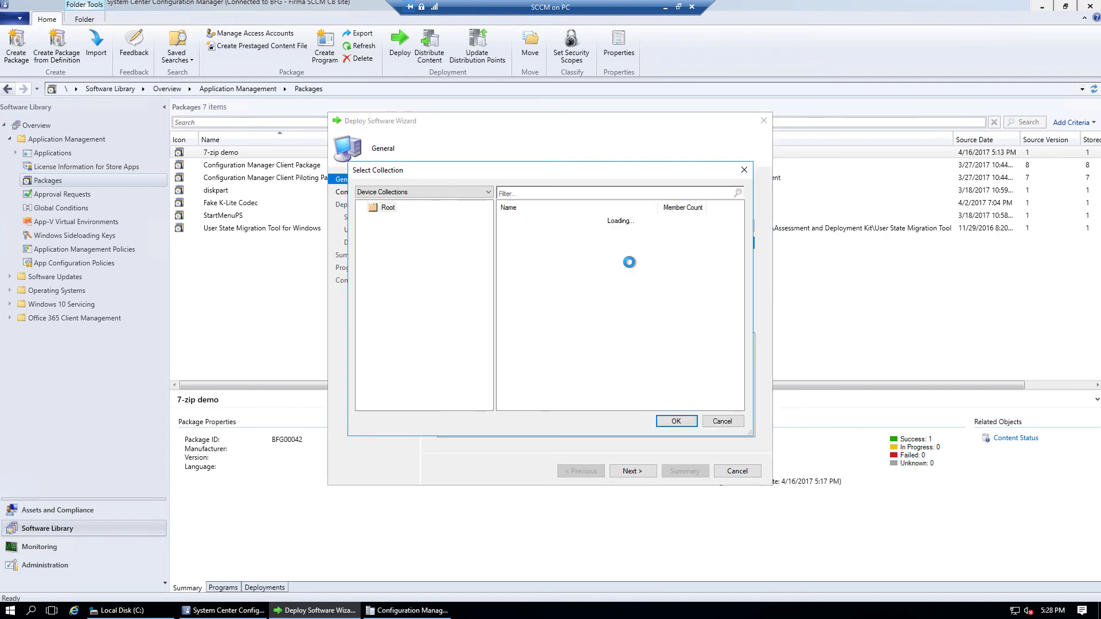
{"action": "left_click", "coordinate": [542, 259]}
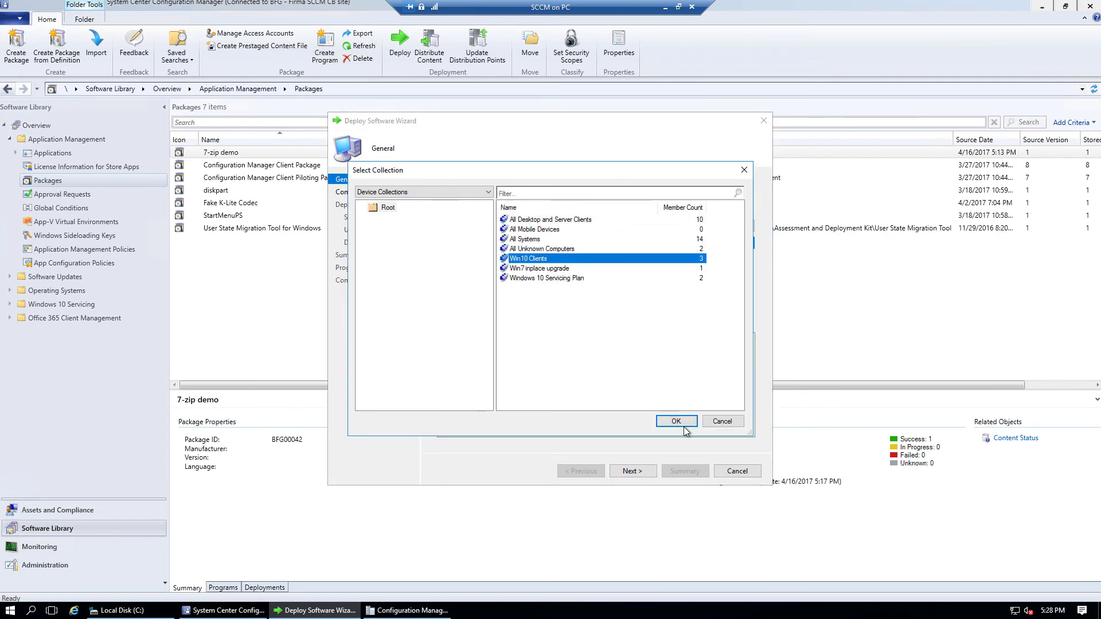
{"action": "left_click", "coordinate": [675, 421]}
{"action": "left_click", "coordinate": [632, 470]}
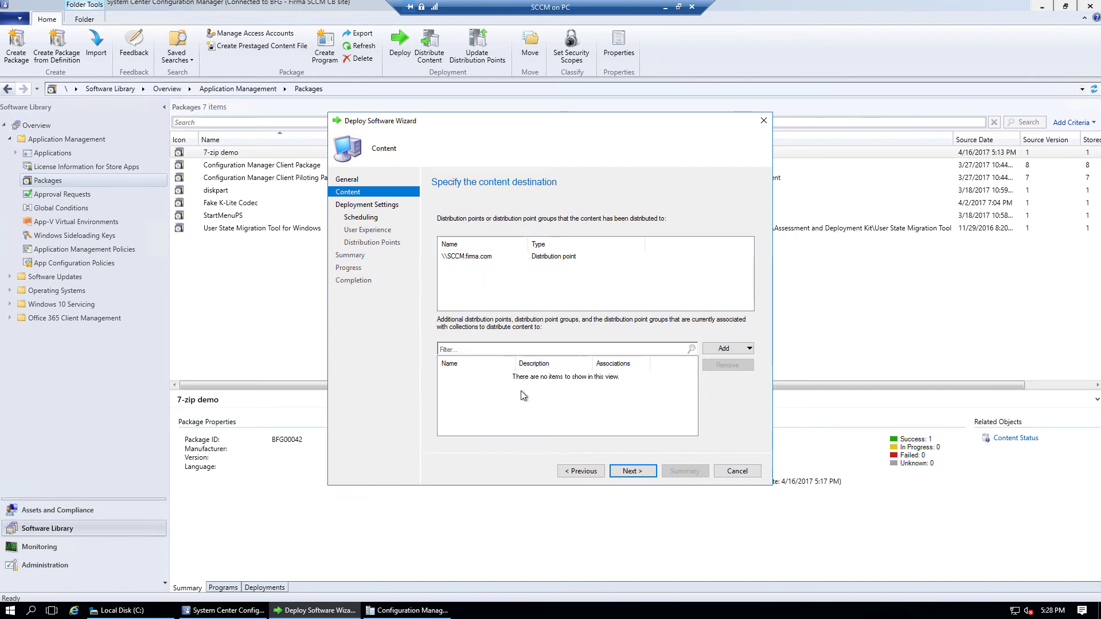
- Accept the content destination without additional distribution points and set the deployment purpose to Required
{"action": "left_click", "coordinate": [749, 351]}
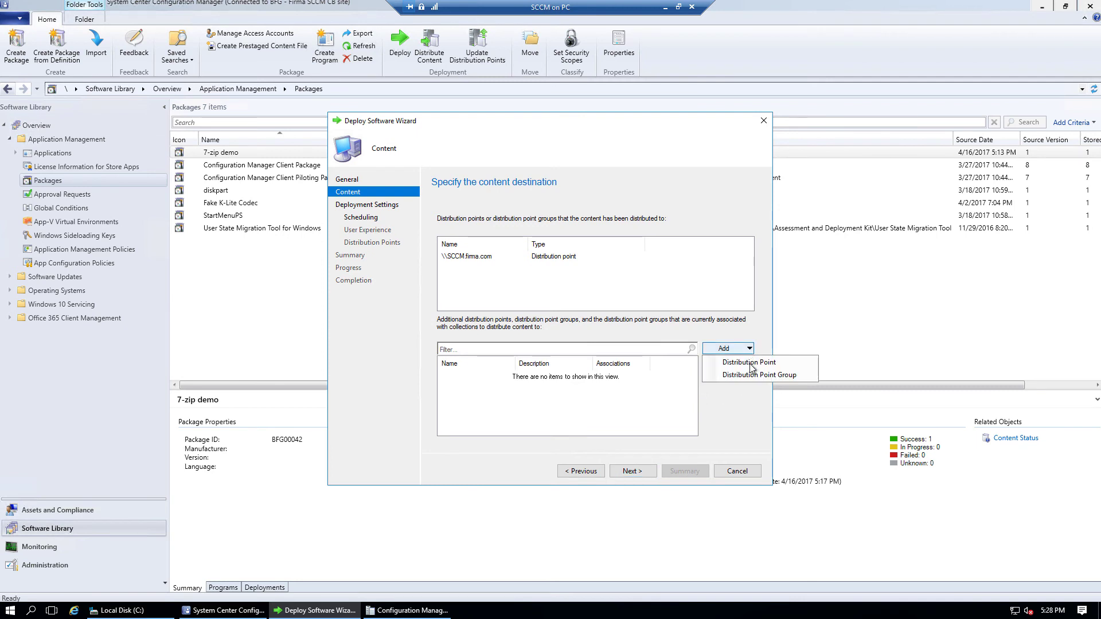
{"action": "left_click", "coordinate": [740, 350]}
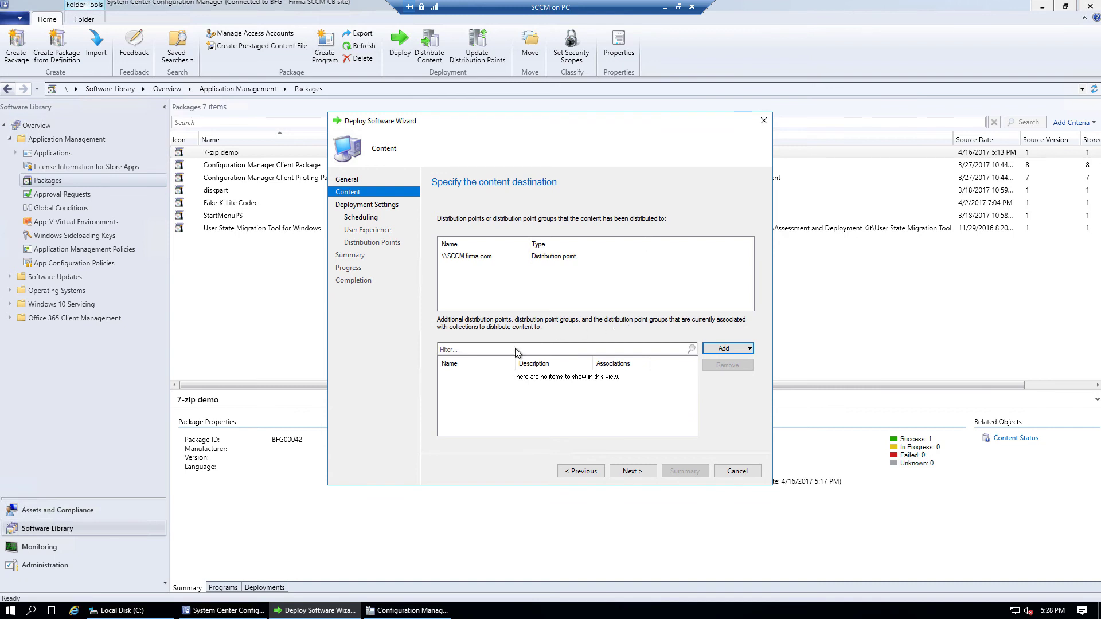
{"action": "left_click", "coordinate": [633, 471]}
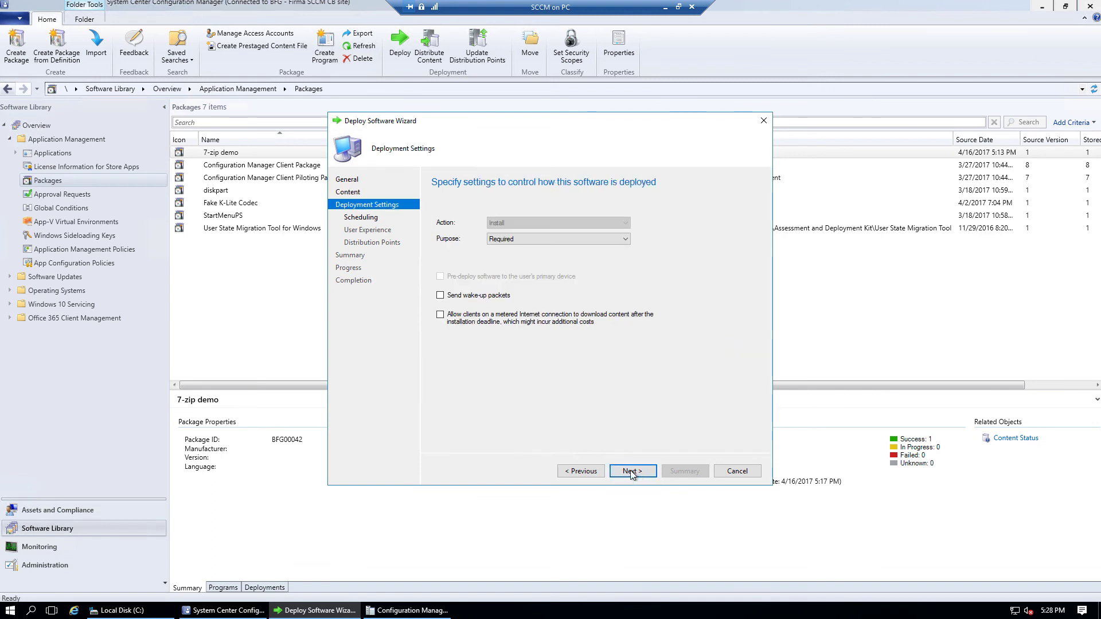
{"action": "left_click", "coordinate": [583, 239]}
{"action": "left_click", "coordinate": [567, 257]}
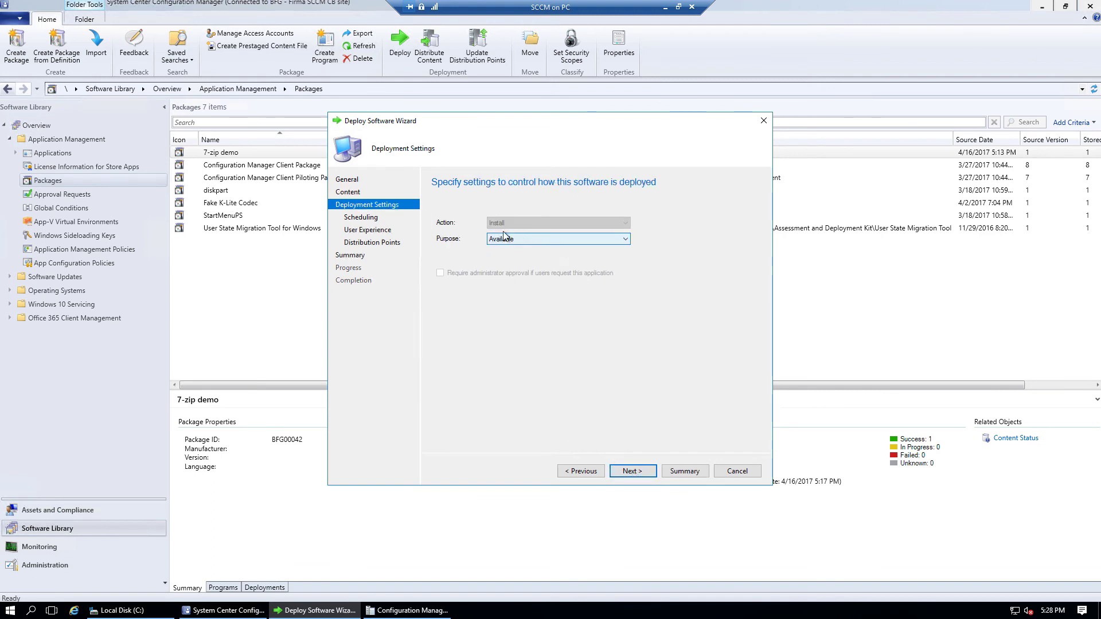
{"action": "left_click", "coordinate": [580, 241]}
{"action": "left_click", "coordinate": [554, 254]}
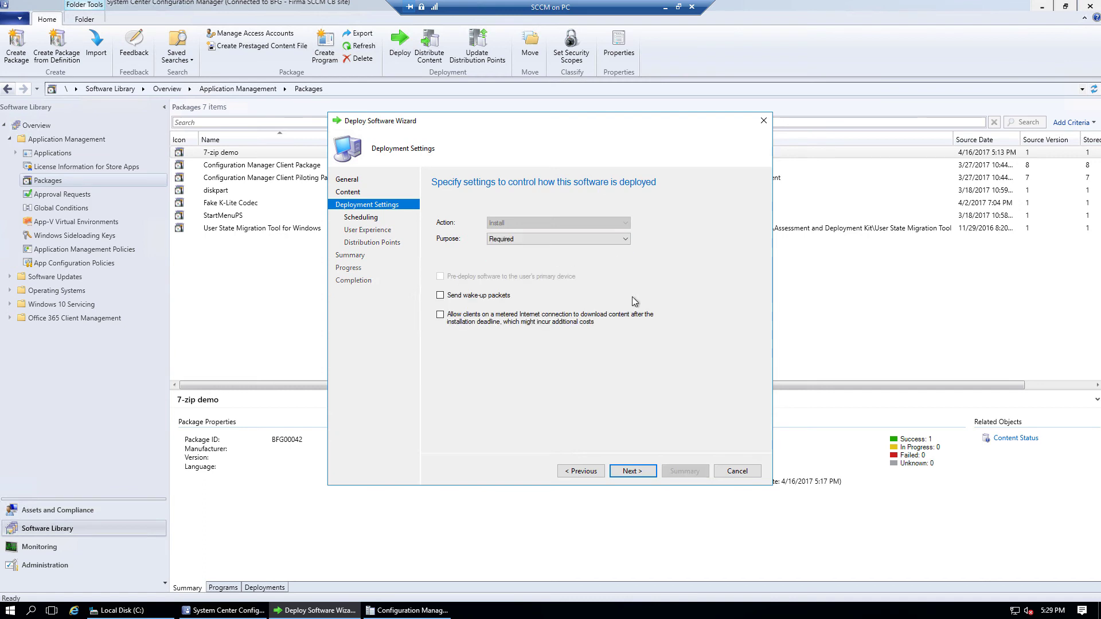
{"action": "left_click", "coordinate": [631, 469]}
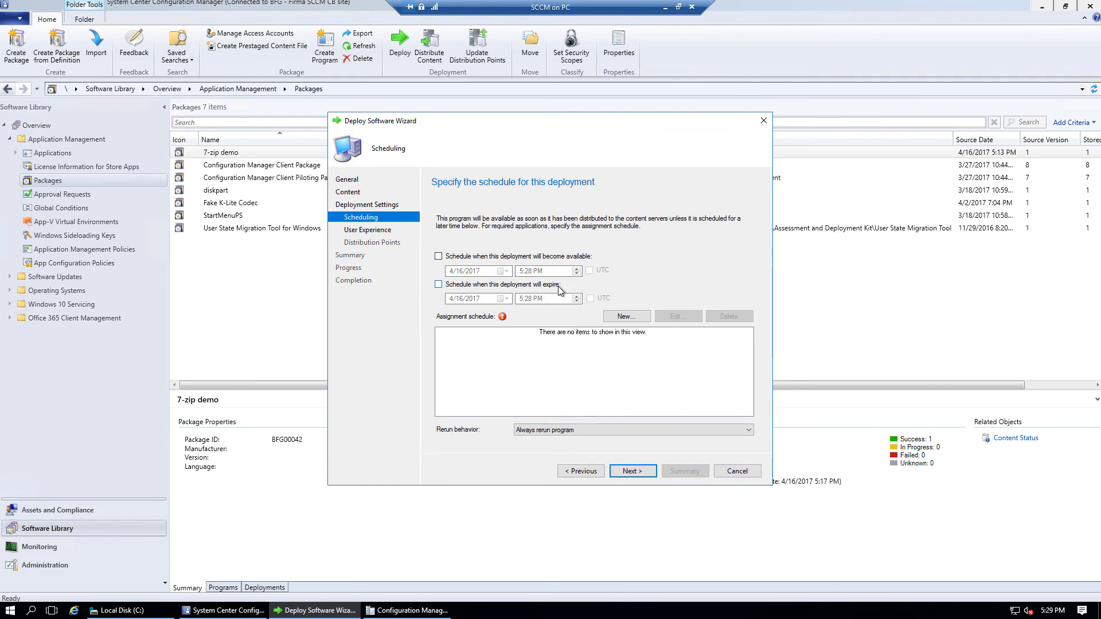
{"action": "left_click", "coordinate": [457, 257]}
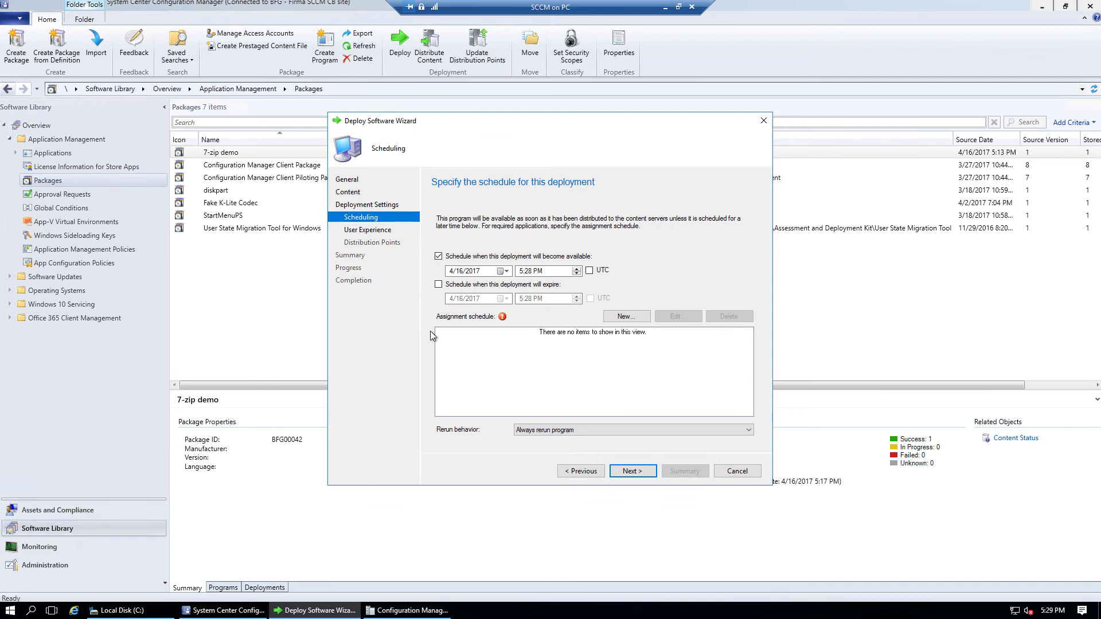
{"action": "left_click", "coordinate": [458, 285]}
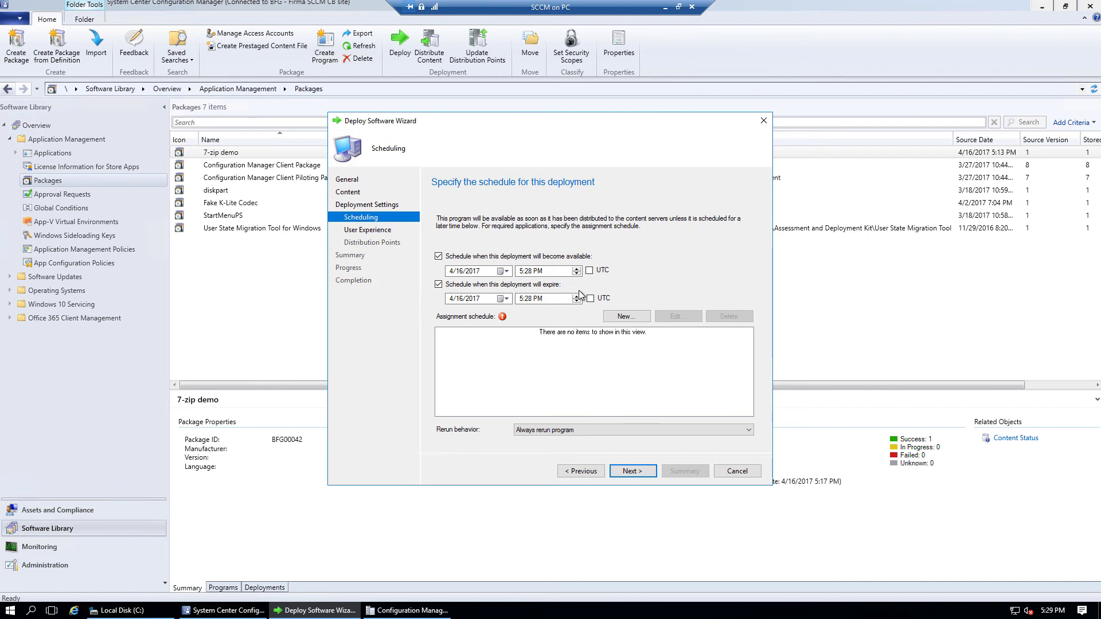
{"action": "left_click", "coordinate": [438, 285]}
{"action": "left_click", "coordinate": [438, 256]}
- Add an assignment schedule that assigns the deployment immediately after the As soon as possible event
{"action": "left_click", "coordinate": [626, 317]}
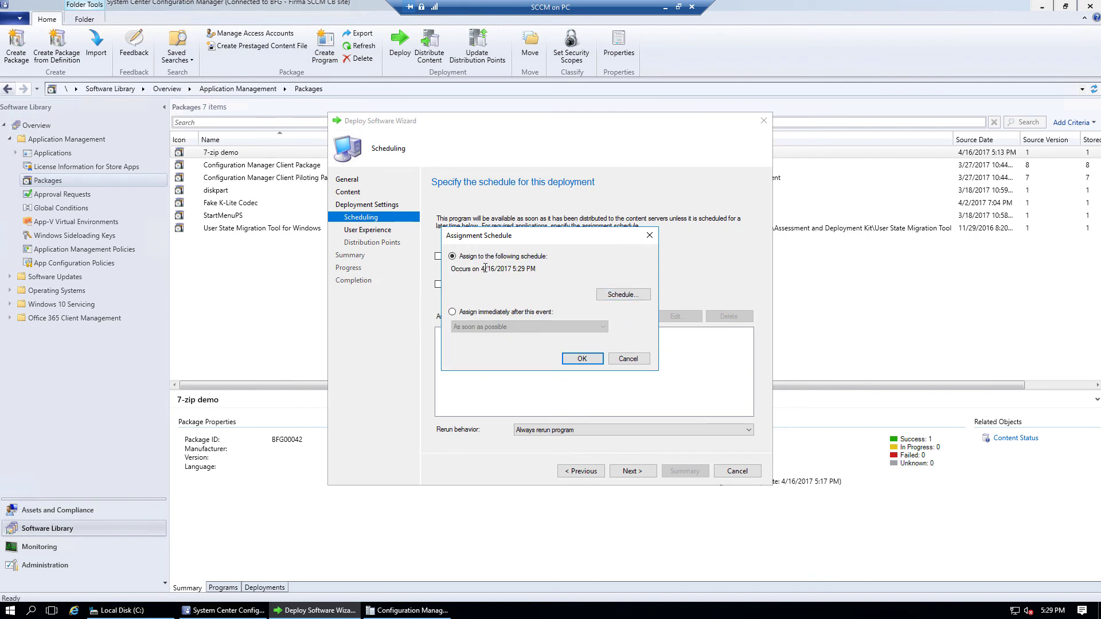
{"action": "left_click", "coordinate": [629, 296]}
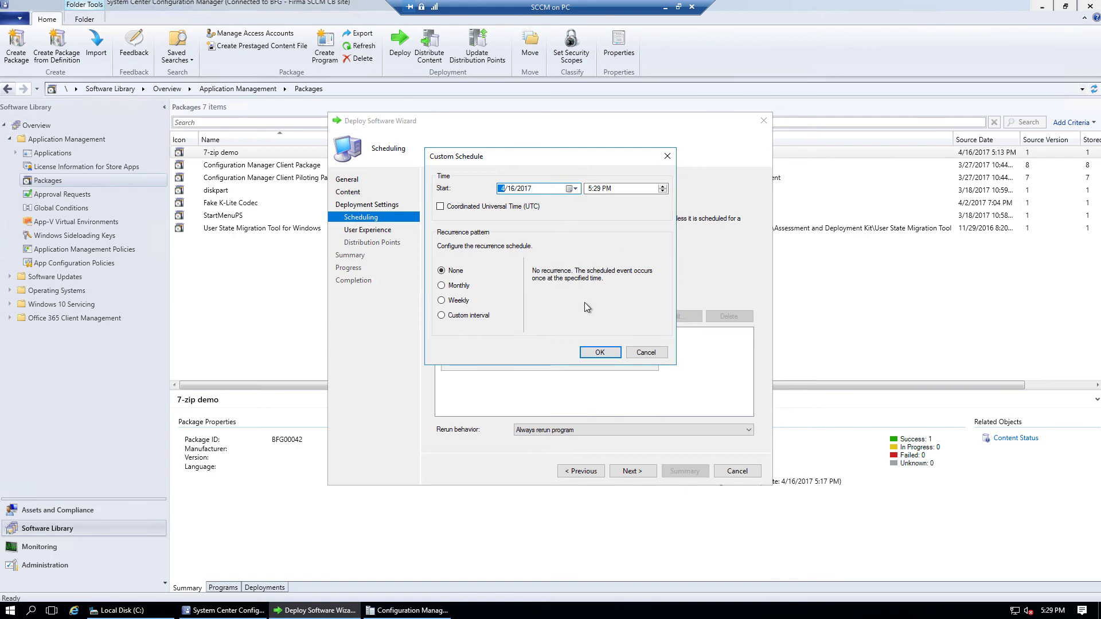
{"action": "left_click", "coordinate": [631, 351]}
{"action": "left_click", "coordinate": [490, 314]}
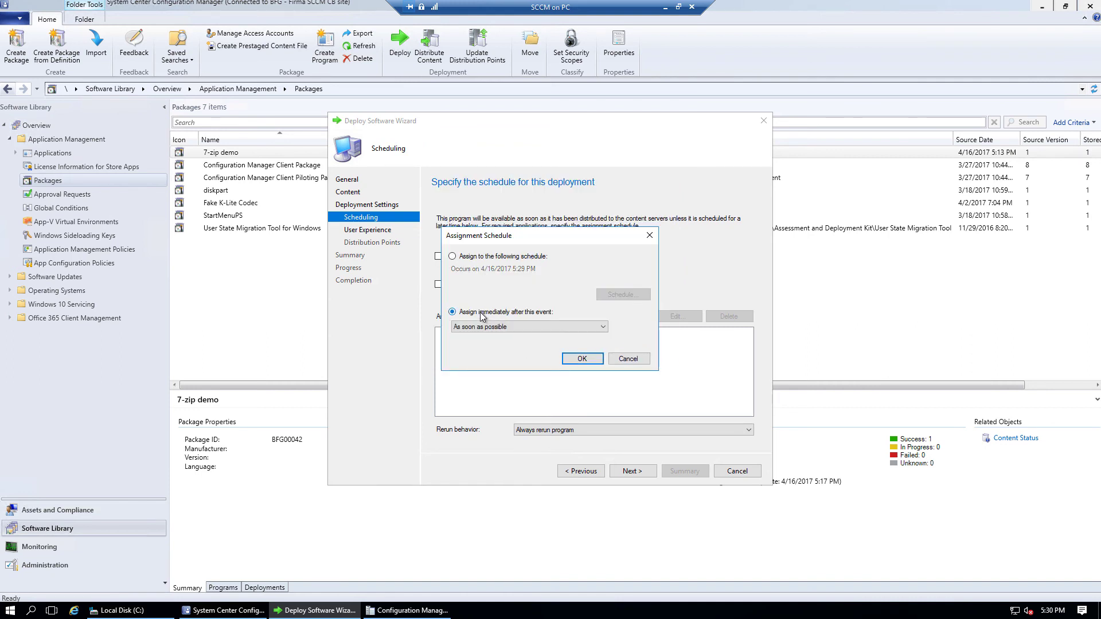
{"action": "left_click", "coordinate": [595, 330]}
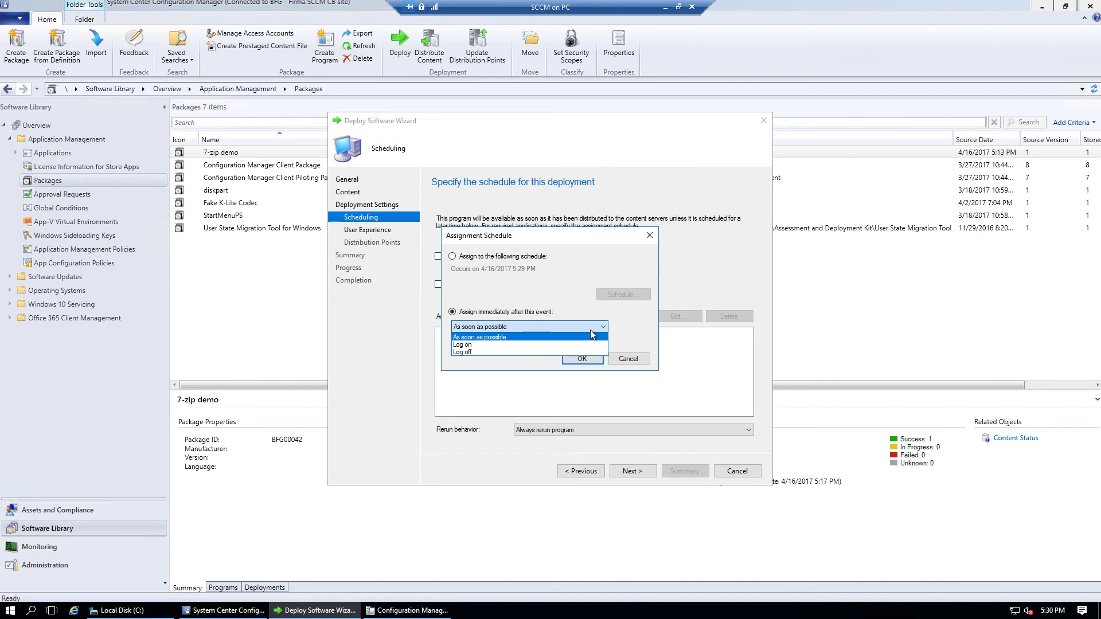
{"action": "left_click", "coordinate": [581, 325]}
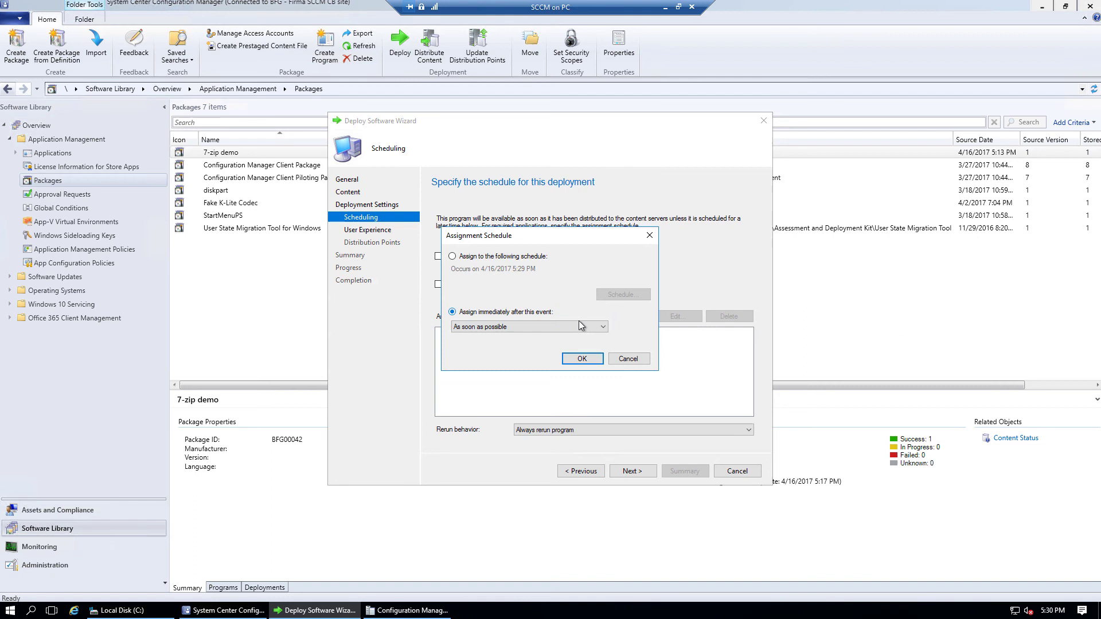
{"action": "left_click", "coordinate": [578, 360]}
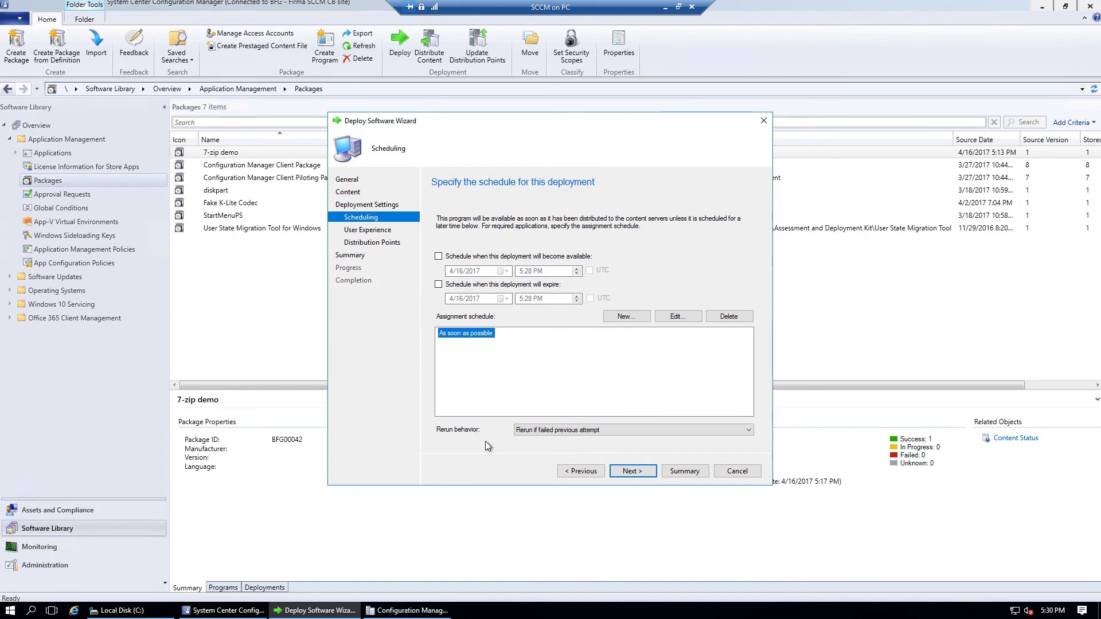
- Keep the rerun behavior at Rerun if failed previous attempt and accept the default user experience settings
{"action": "left_click", "coordinate": [648, 431]}
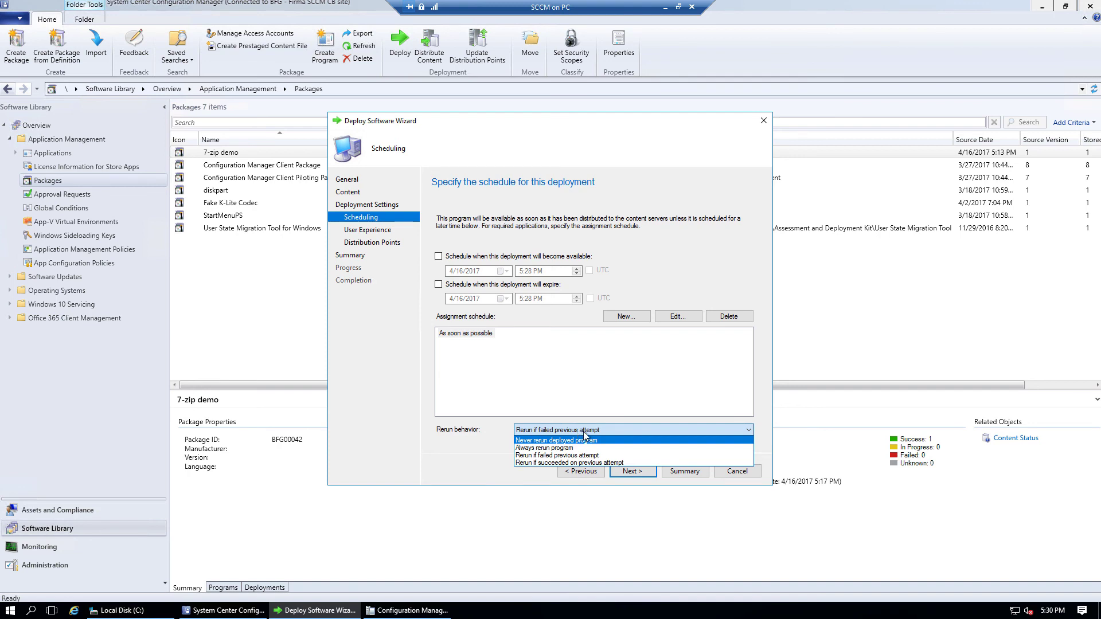
{"action": "left_click", "coordinate": [620, 428]}
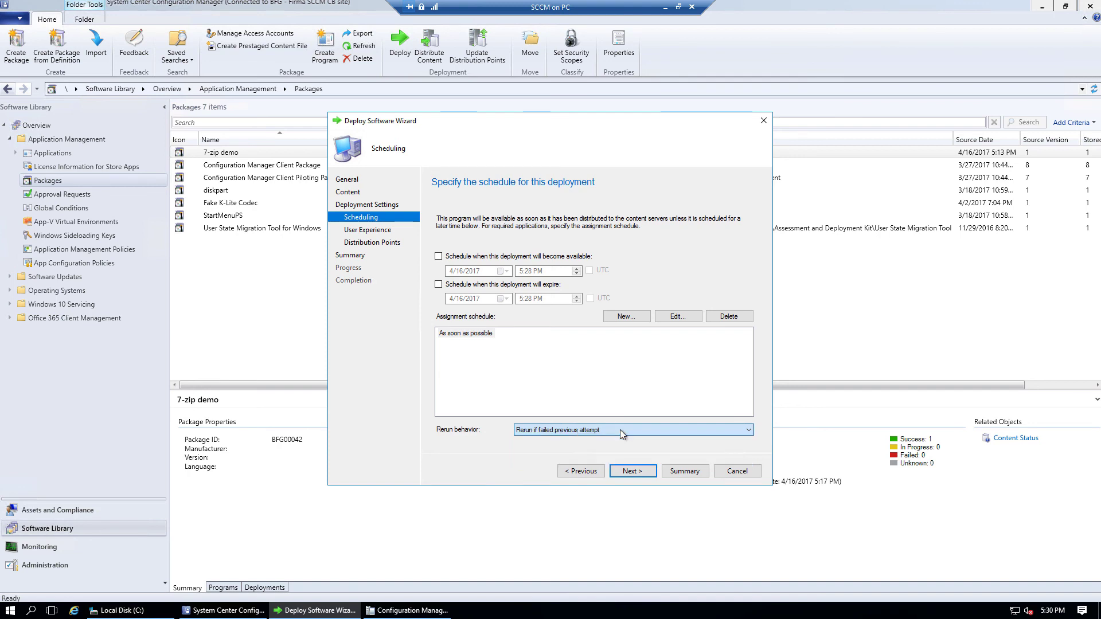
{"action": "left_click", "coordinate": [631, 471]}
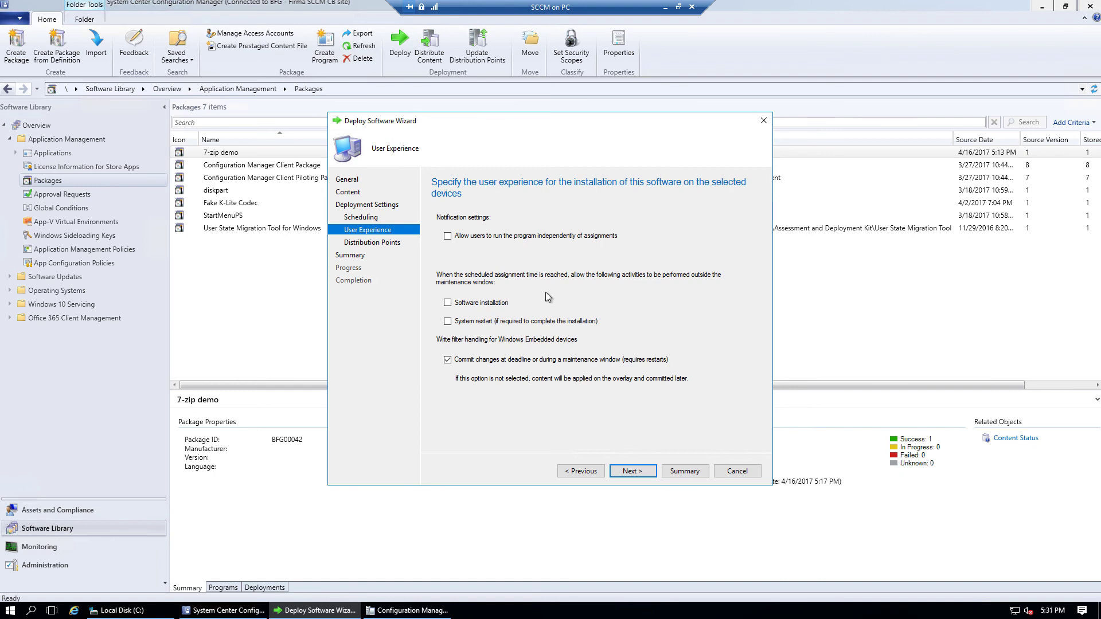
{"action": "left_click", "coordinate": [631, 470]}
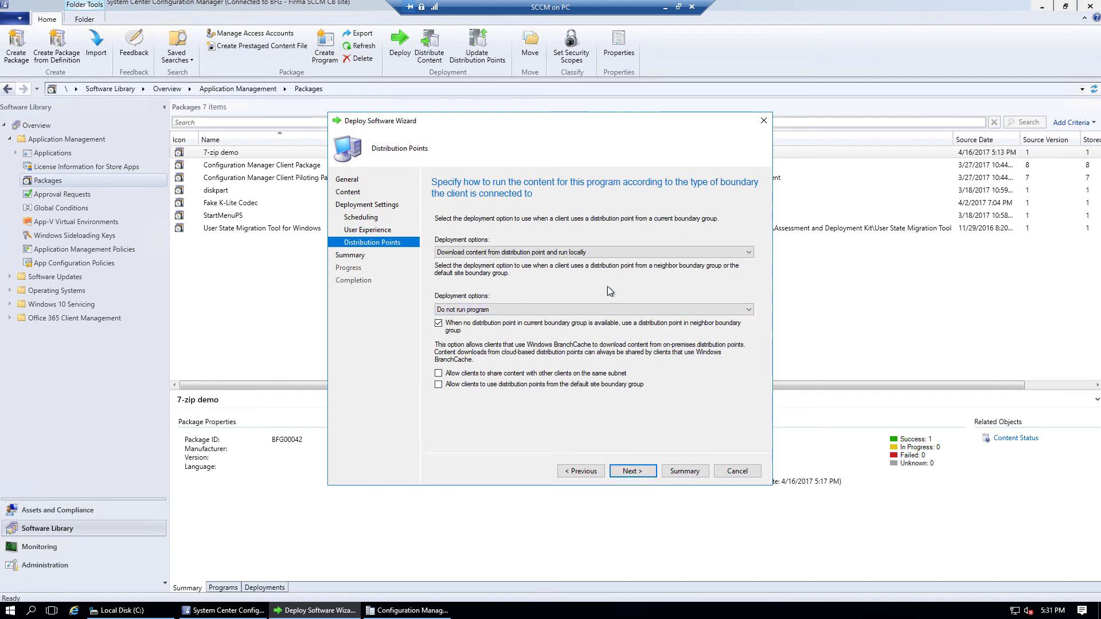
- Keep Download content from distribution point and run locally for the current boundary group and Do not run program for neighbor boundary groups
{"action": "left_click", "coordinate": [650, 252]}
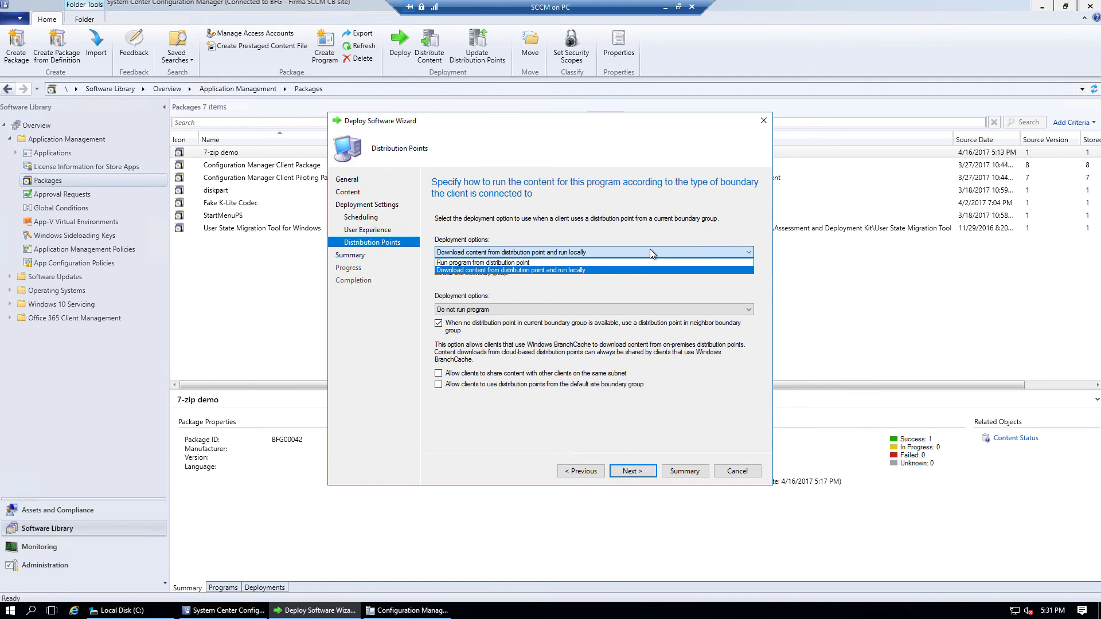
{"action": "left_click", "coordinate": [616, 269]}
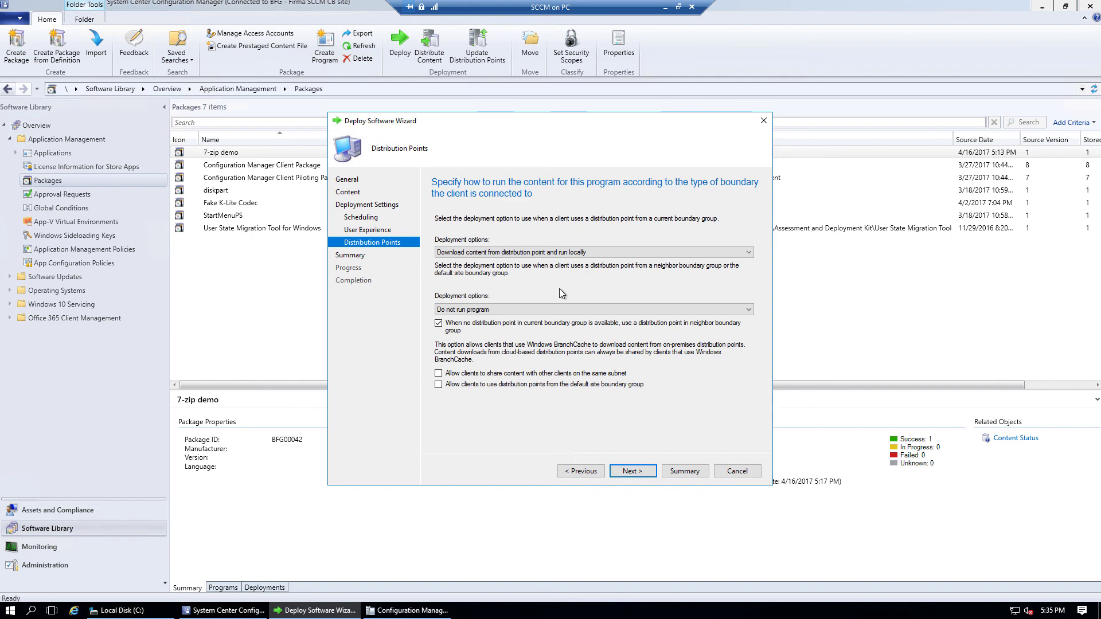
{"action": "left_click", "coordinate": [568, 309]}
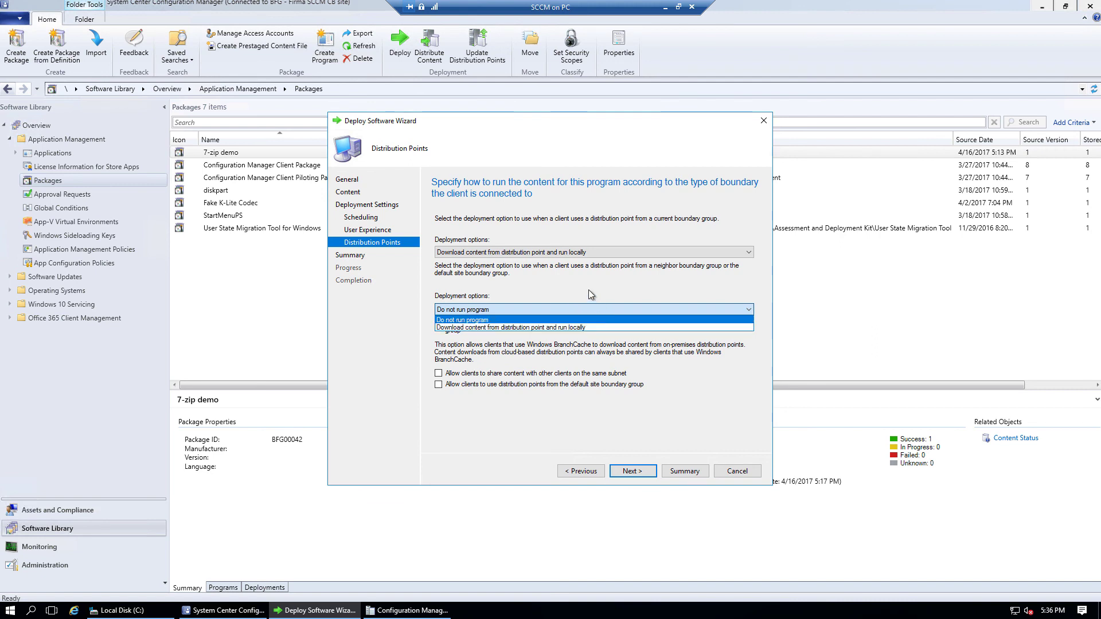
{"action": "left_click", "coordinate": [603, 319]}
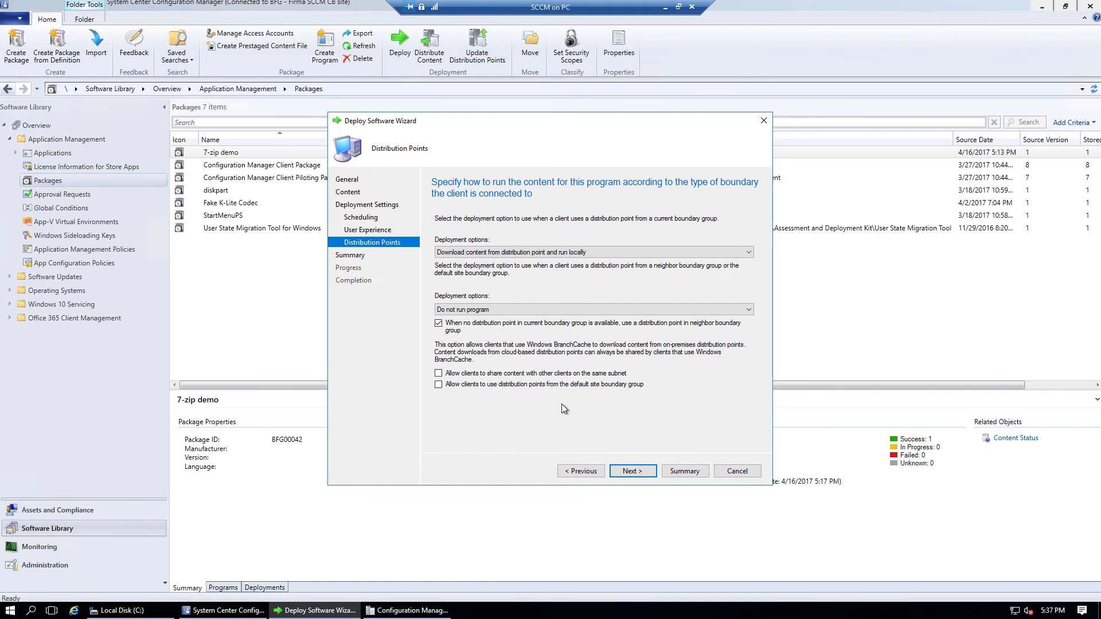
- Accept the deployment summary to create the 7-zip demo deployment and close the Deploy Software Wizard
{"action": "left_click", "coordinate": [631, 470]}
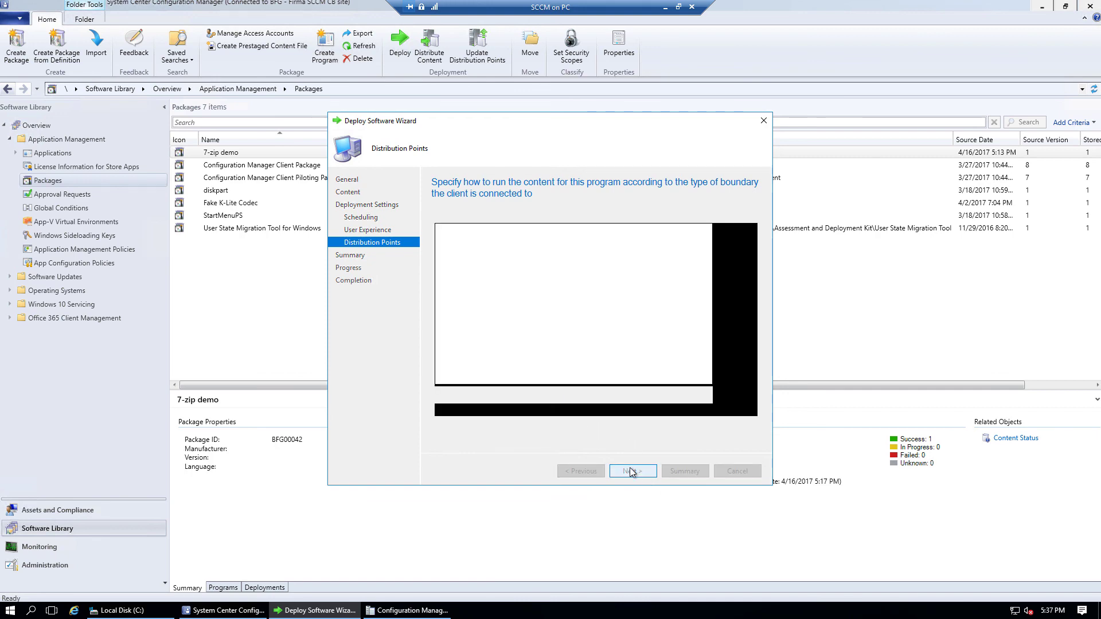
{"action": "left_click", "coordinate": [644, 471]}
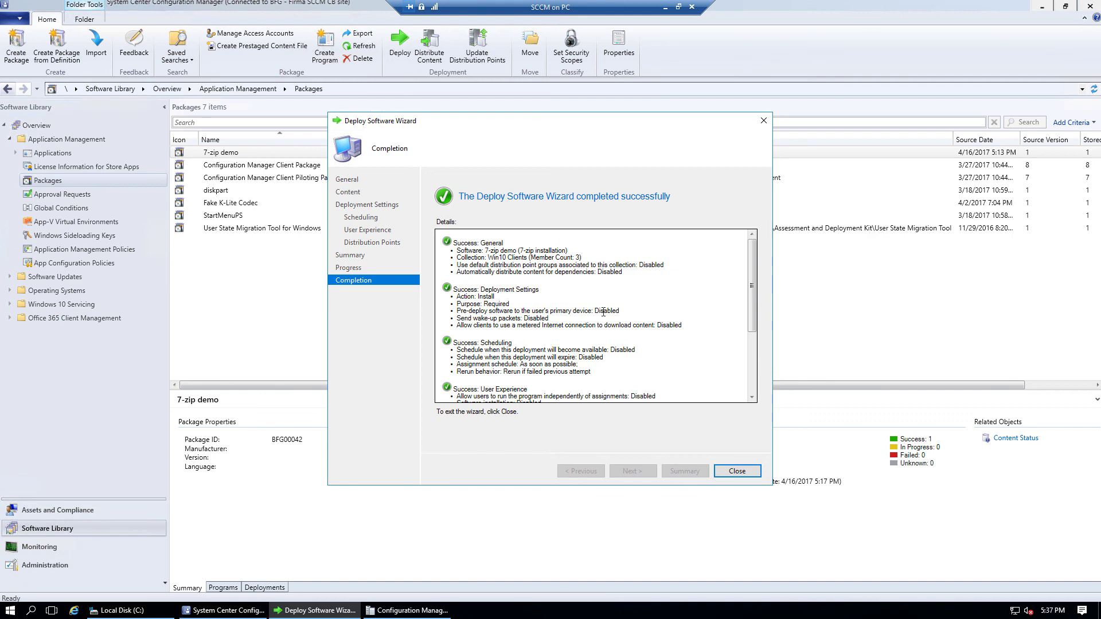
{"action": "left_click", "coordinate": [735, 472]}
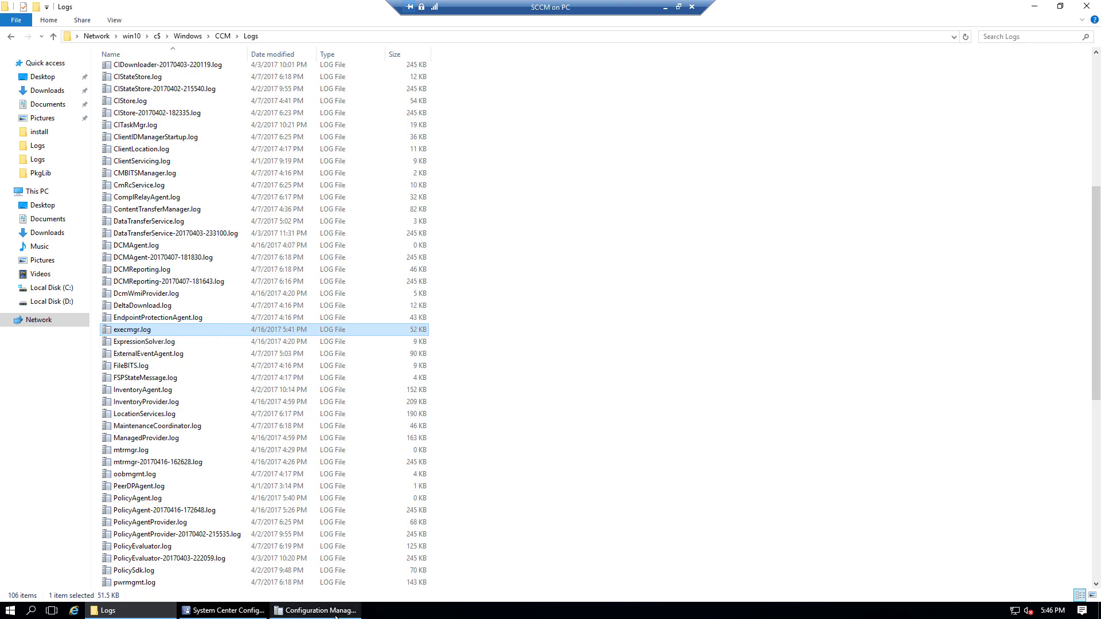
- Switch to the Configuration Manager Trace Log Tool and examine the policy arrival and download state entries for 7-zip installation in execmgr.log
{"action": "left_click", "coordinate": [317, 610]}
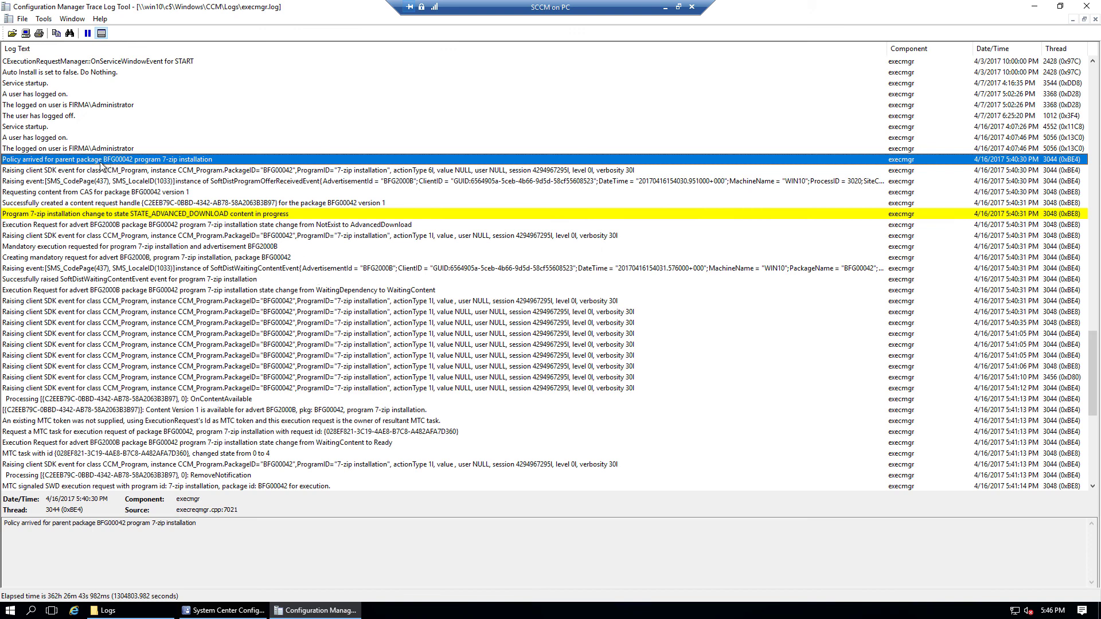
{"action": "left_click_drag", "start_coordinate": [97, 523], "coordinate": [208, 523]}
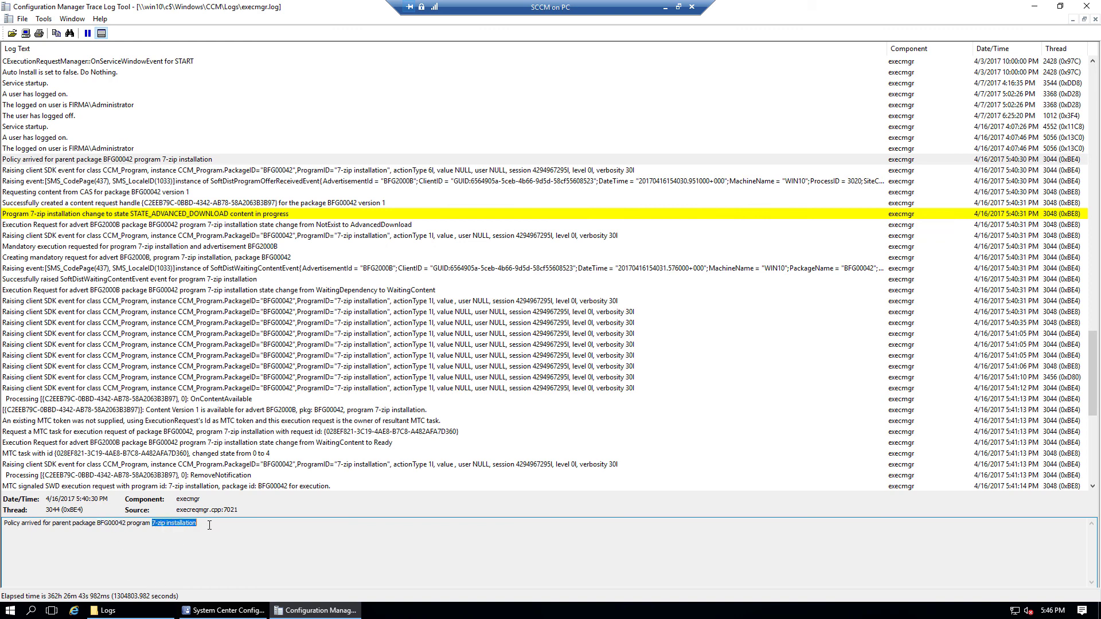
{"action": "left_click", "coordinate": [282, 217]}
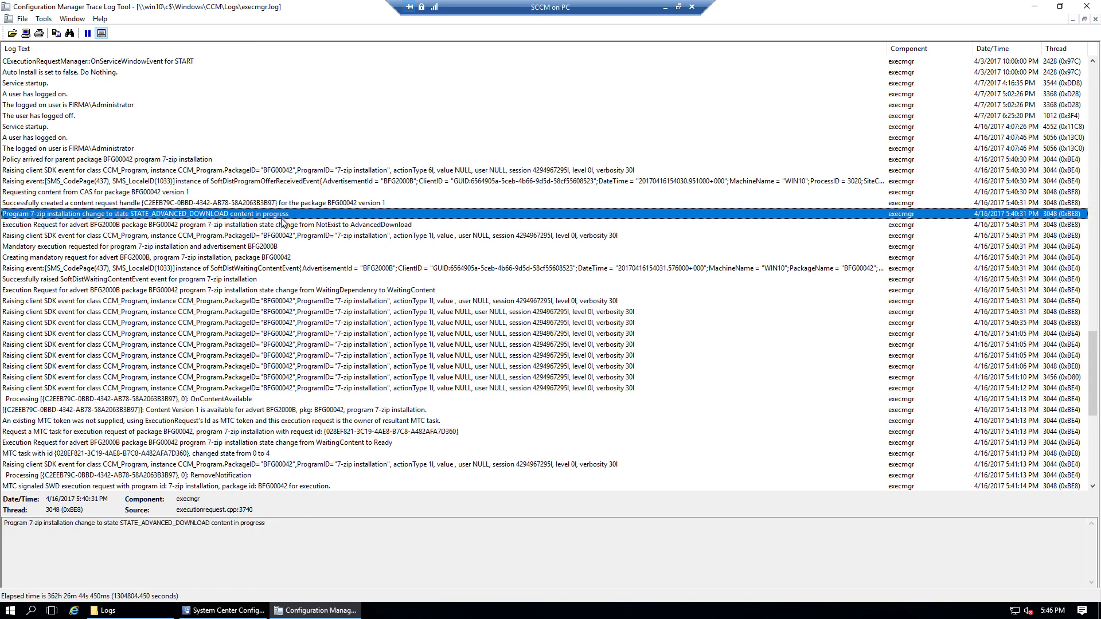
{"action": "left_click", "coordinate": [320, 226]}
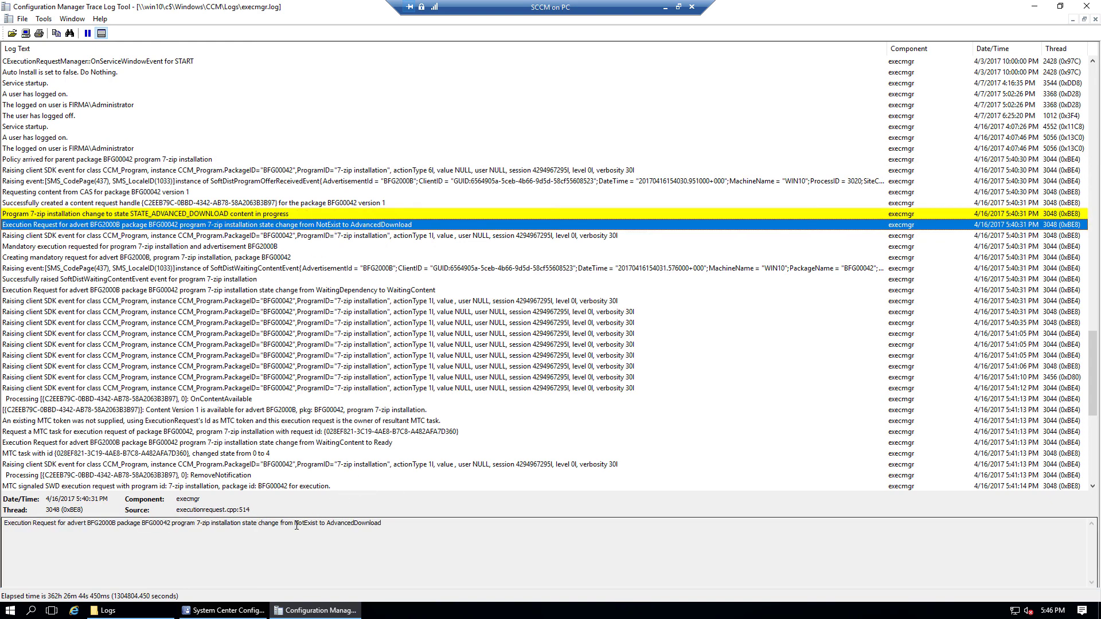
{"action": "left_click_drag", "start_coordinate": [332, 530], "coordinate": [400, 531]}
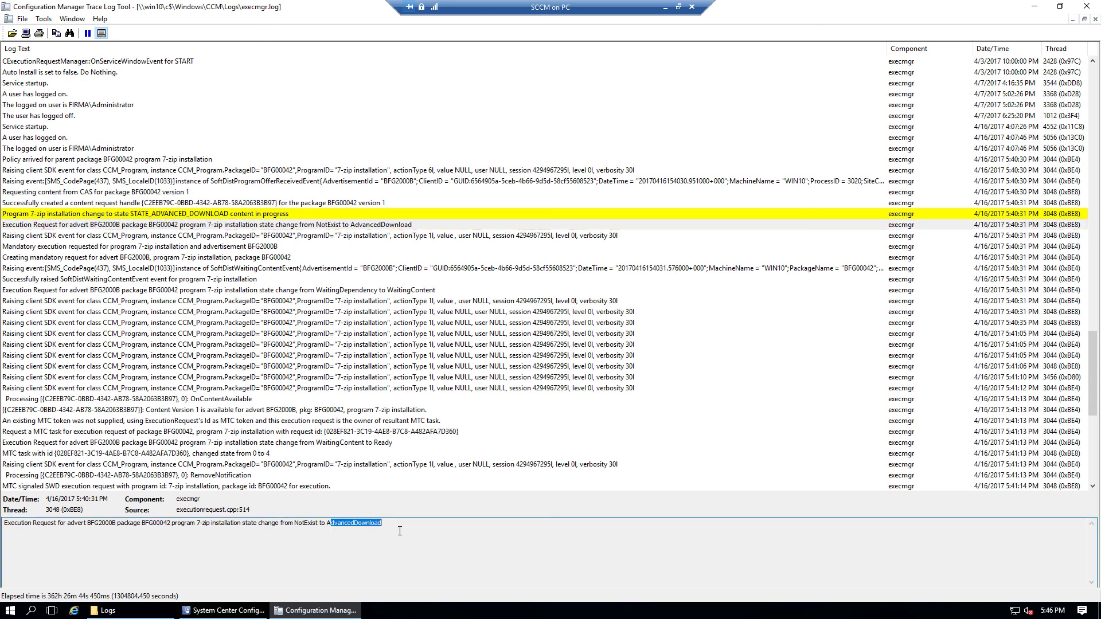
- Examine the entries about the mandatory execution request, its advertisement and package IDs, and the change to the WaitingContent state
{"action": "left_click", "coordinate": [309, 258]}
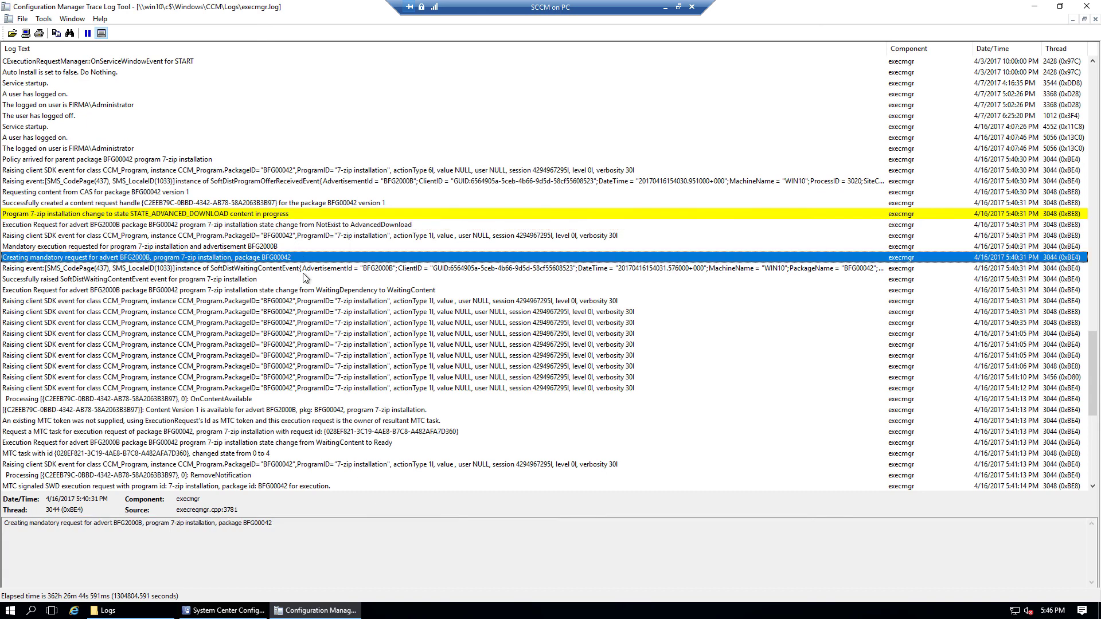
{"action": "left_click_drag", "start_coordinate": [244, 523], "coordinate": [274, 523]}
{"action": "left_click", "coordinate": [281, 246]}
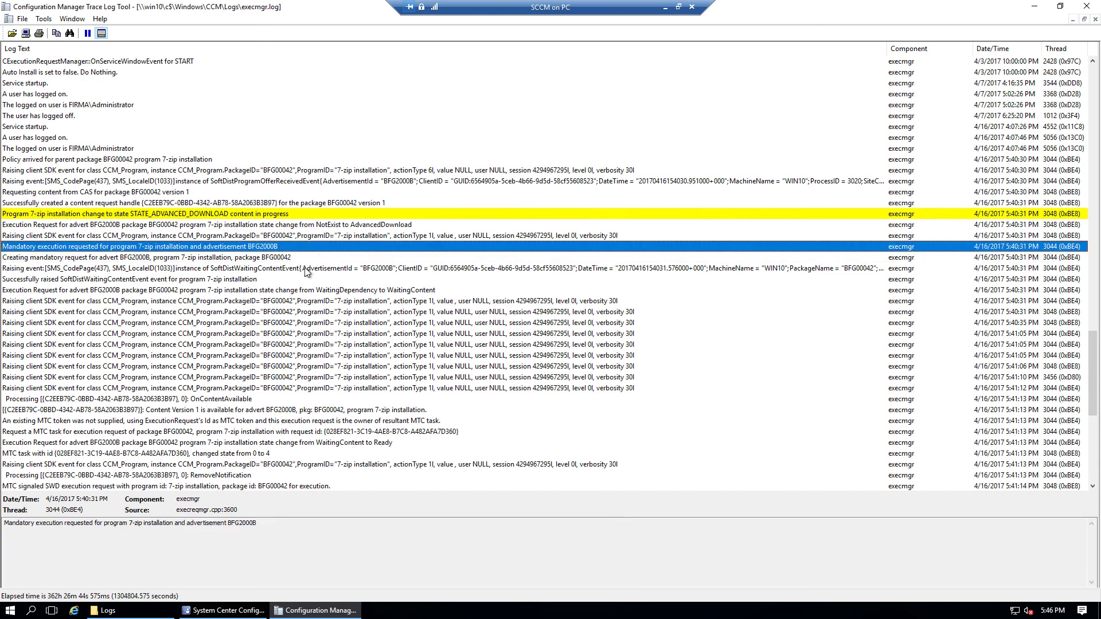
{"action": "left_click_drag", "start_coordinate": [229, 523], "coordinate": [257, 523]}
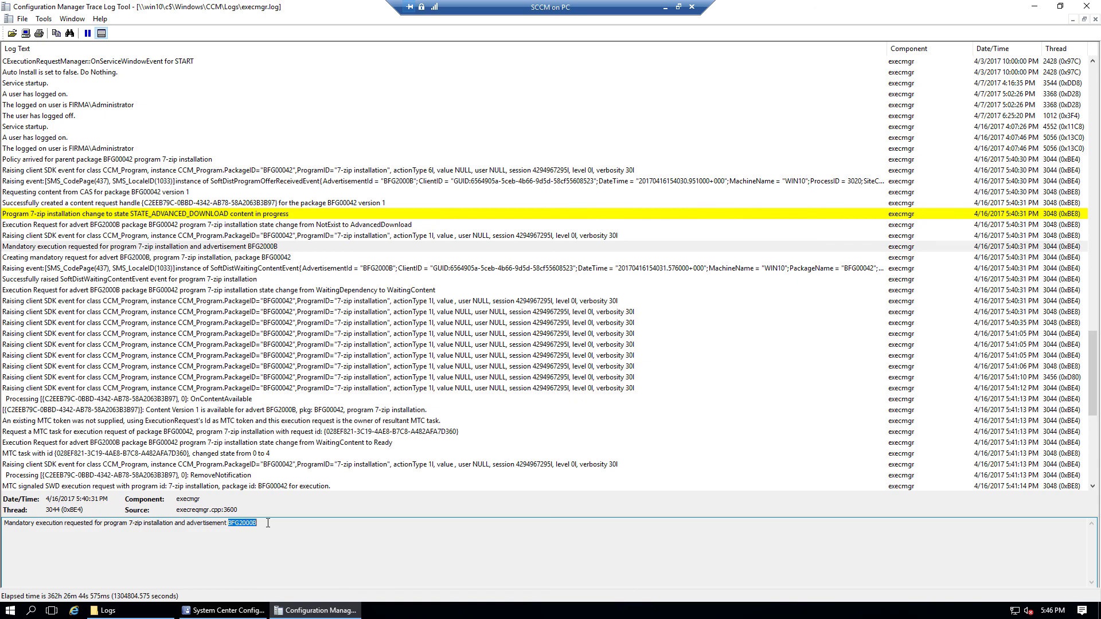
{"action": "left_click", "coordinate": [323, 290]}
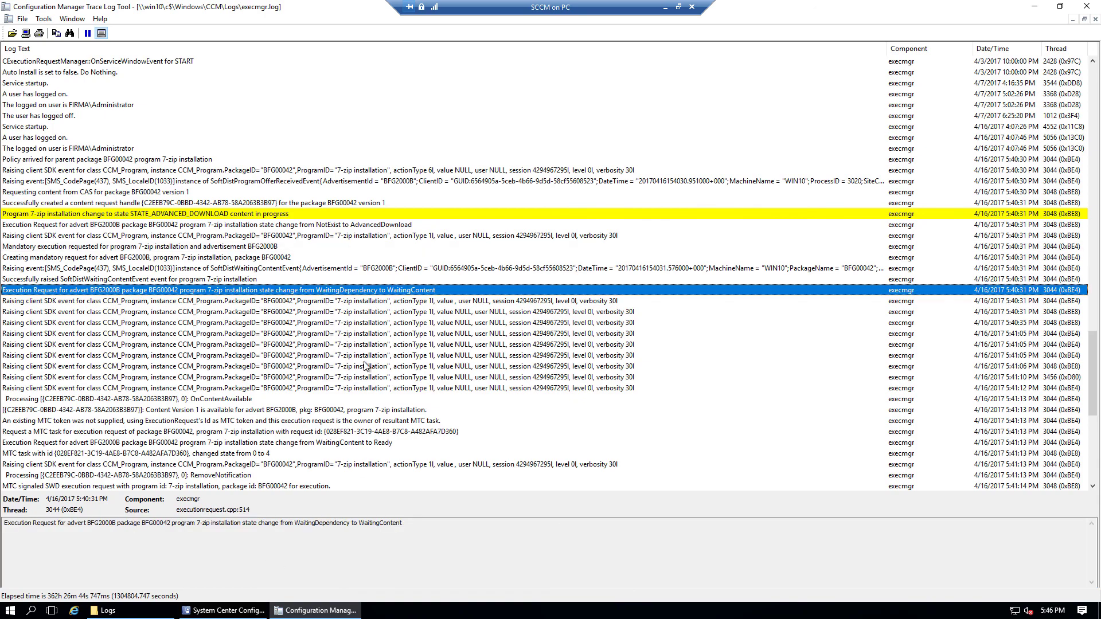
- Examine the MSI package path in ccmcache and the prepared msiexec command line for 7z1604-x64.msi in execmgr.log
{"action": "scroll", "coordinate": [367, 366], "scroll_direction": "down", "scroll_amount": 4}
{"action": "scroll", "coordinate": [367, 365], "scroll_direction": "down", "scroll_amount": 3}
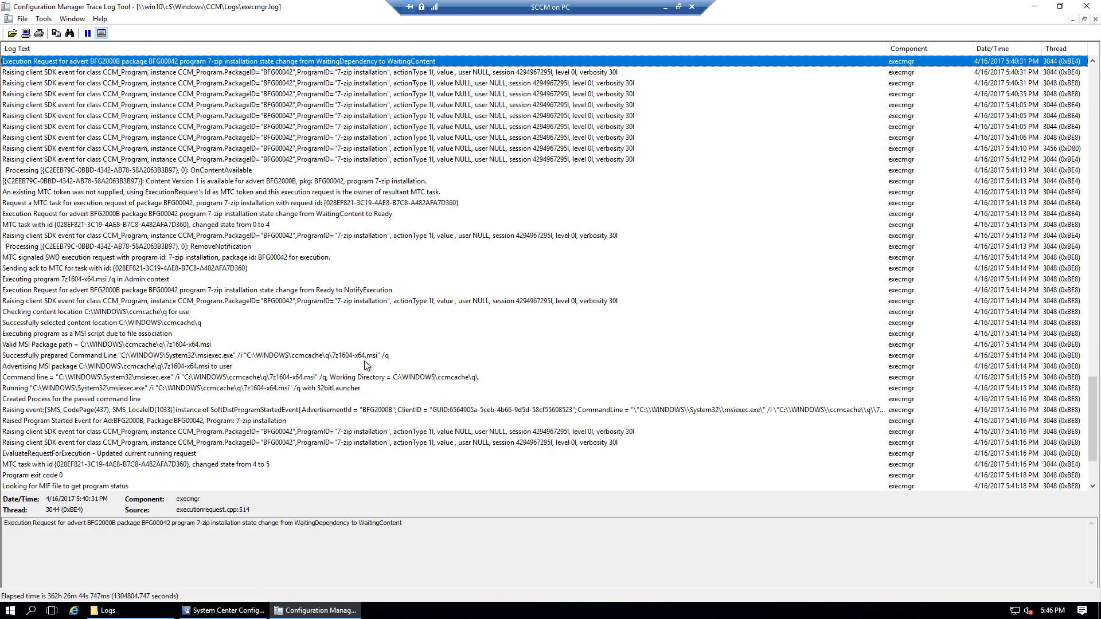
{"action": "scroll", "coordinate": [346, 356], "scroll_direction": "down", "scroll_amount": 3}
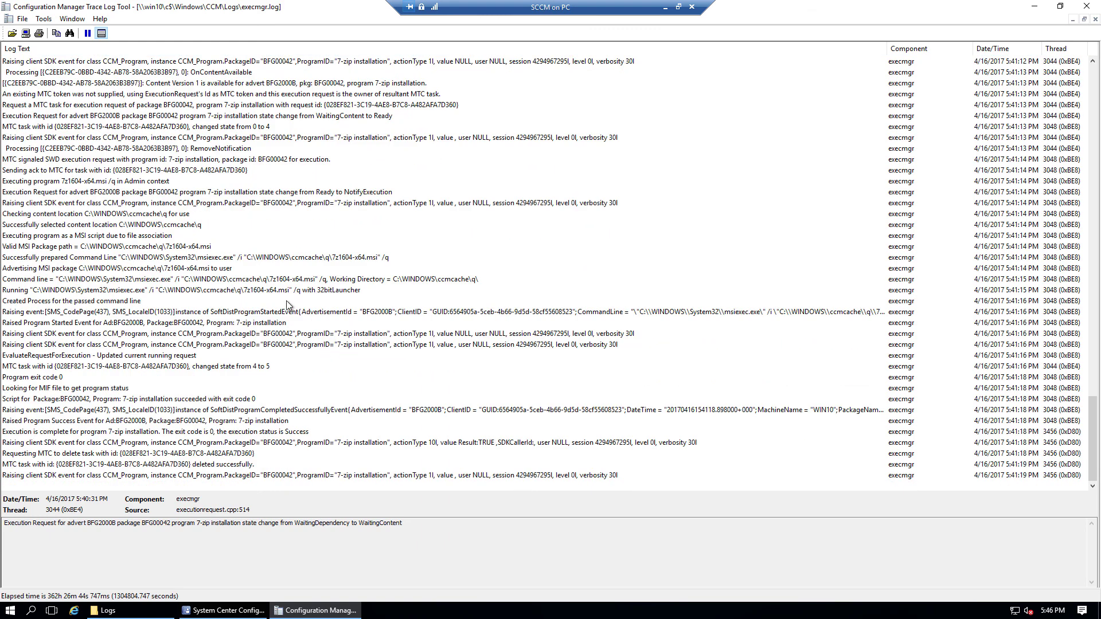
{"action": "left_click", "coordinate": [149, 247]}
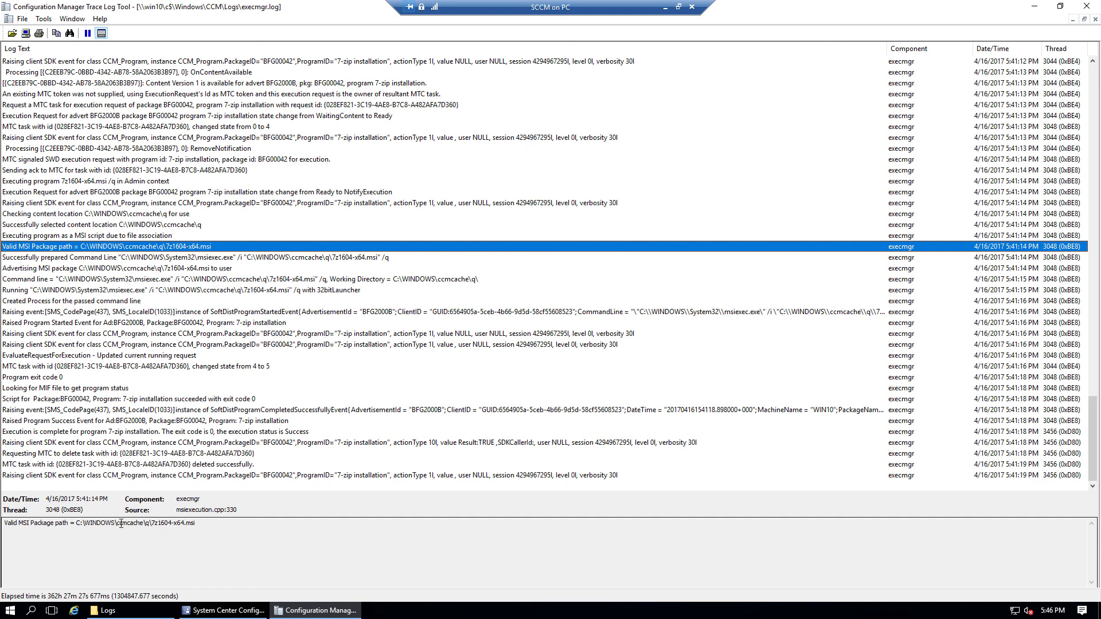
{"action": "left_click_drag", "start_coordinate": [117, 525], "coordinate": [143, 526]}
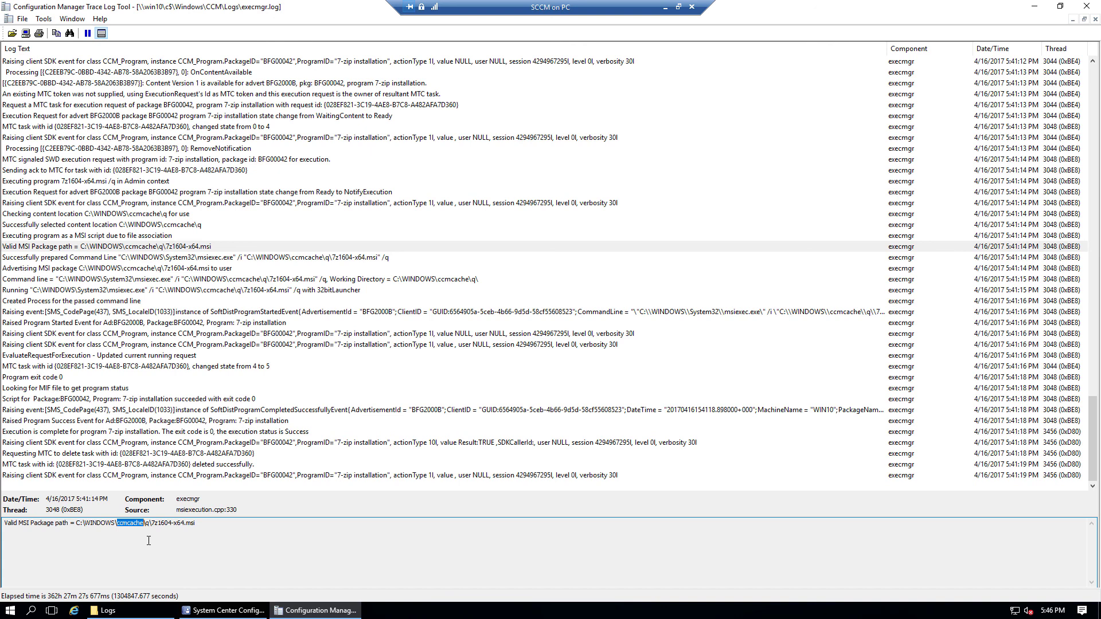
{"action": "left_click_drag", "start_coordinate": [145, 525], "coordinate": [206, 525]}
{"action": "left_click", "coordinate": [217, 539]}
{"action": "left_click", "coordinate": [344, 251]}
{"action": "left_click", "coordinate": [346, 257]}
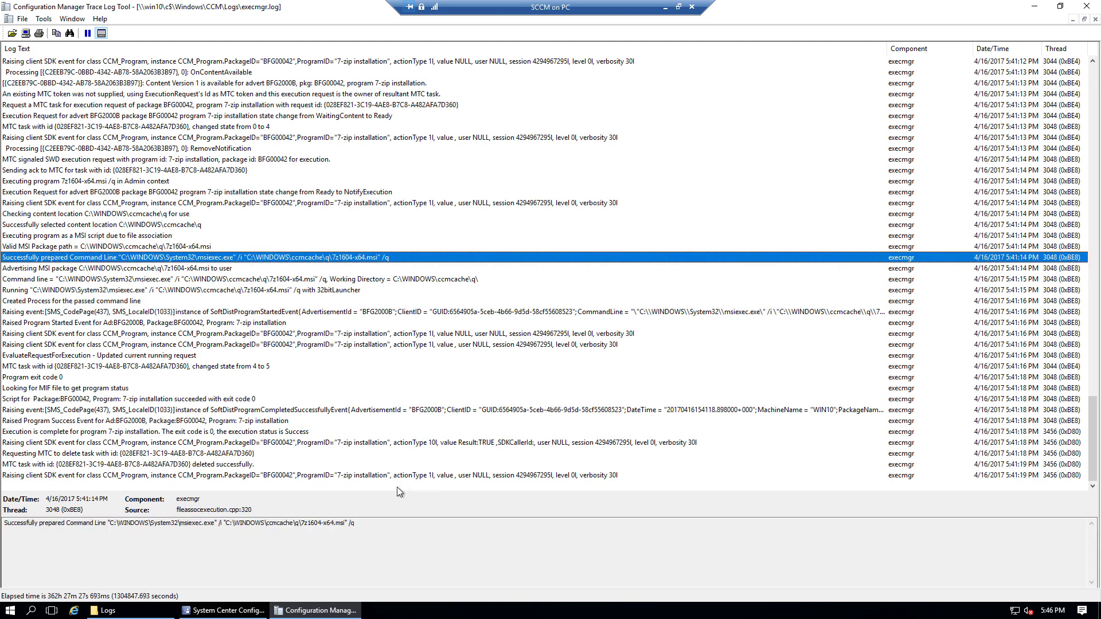
{"action": "left_click_drag", "start_coordinate": [301, 525], "coordinate": [356, 525]}
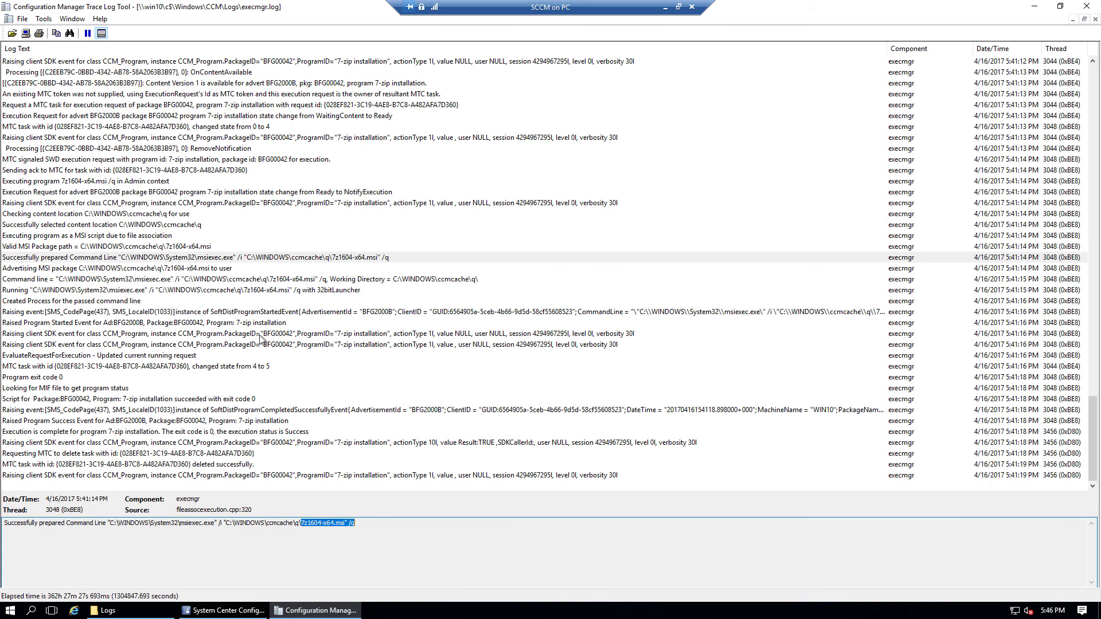
- Inspect the program started event and the program exit code entries of the 7-zip installation
{"action": "left_click", "coordinate": [237, 314]}
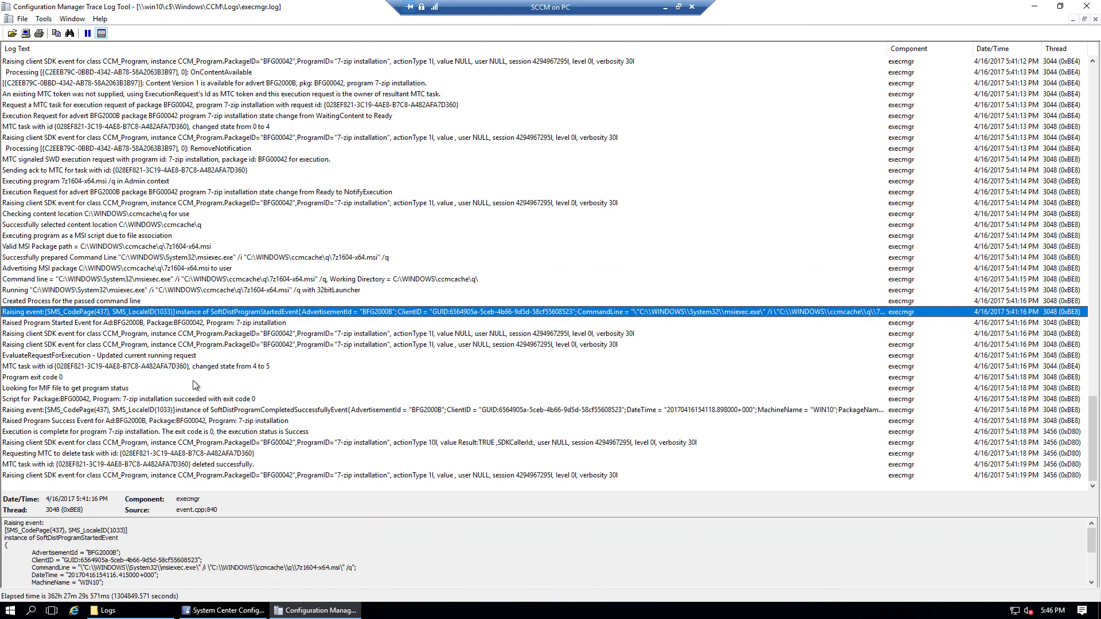
{"action": "left_click", "coordinate": [88, 380]}
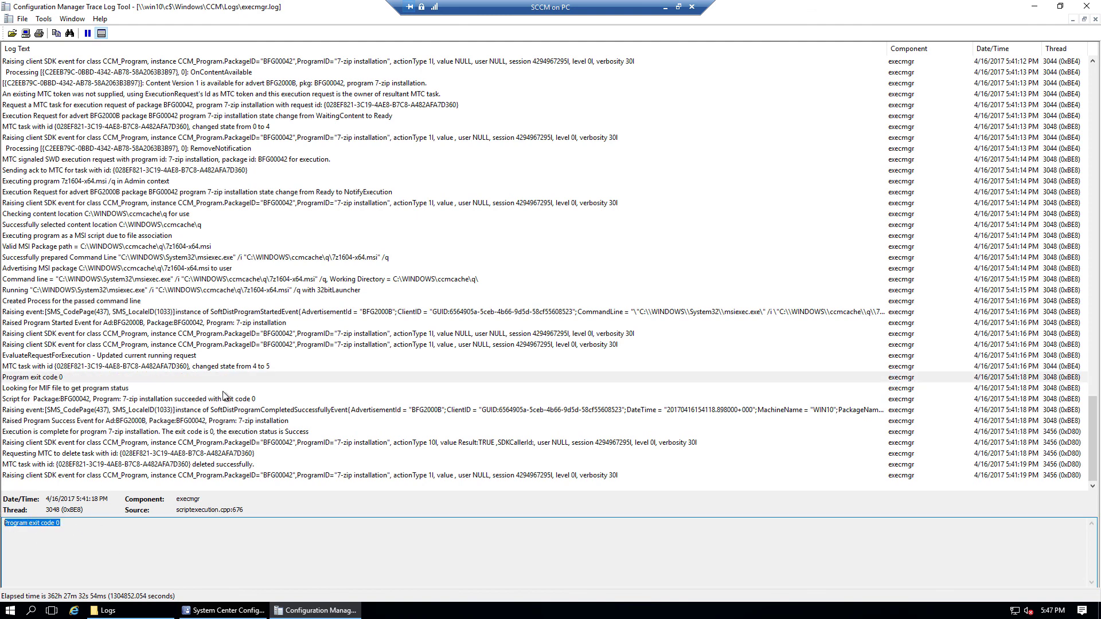
{"action": "left_click", "coordinate": [86, 548]}
{"action": "left_click", "coordinate": [255, 378]}
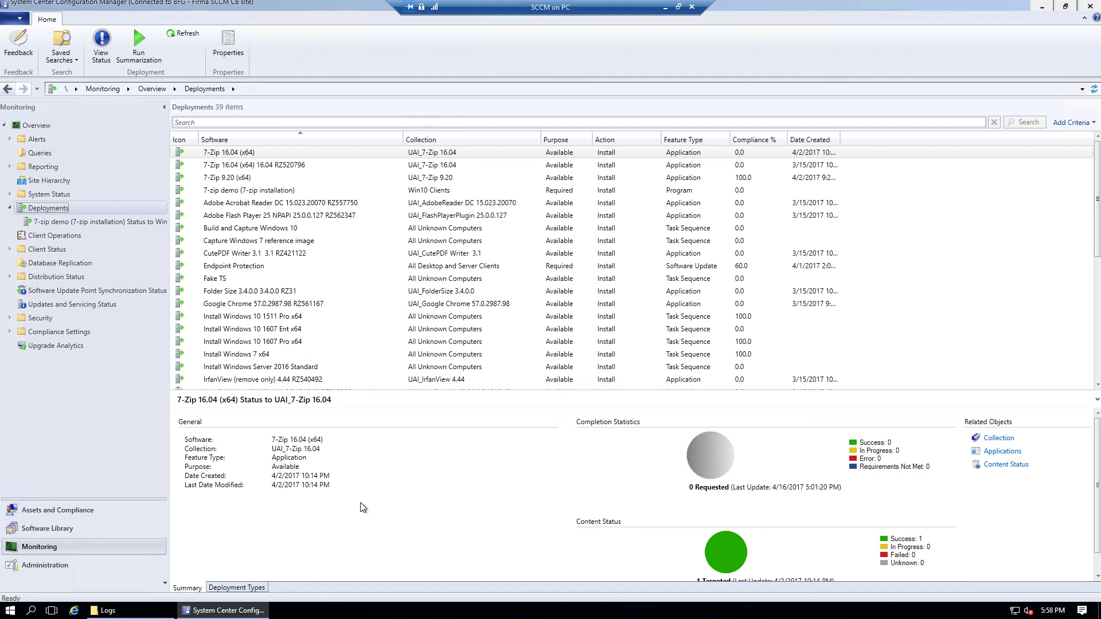
- In the Configuration Manager console, view the 7-zip demo deployment status for Win10 Clients and select its Success entry
{"action": "left_click", "coordinate": [113, 222]}
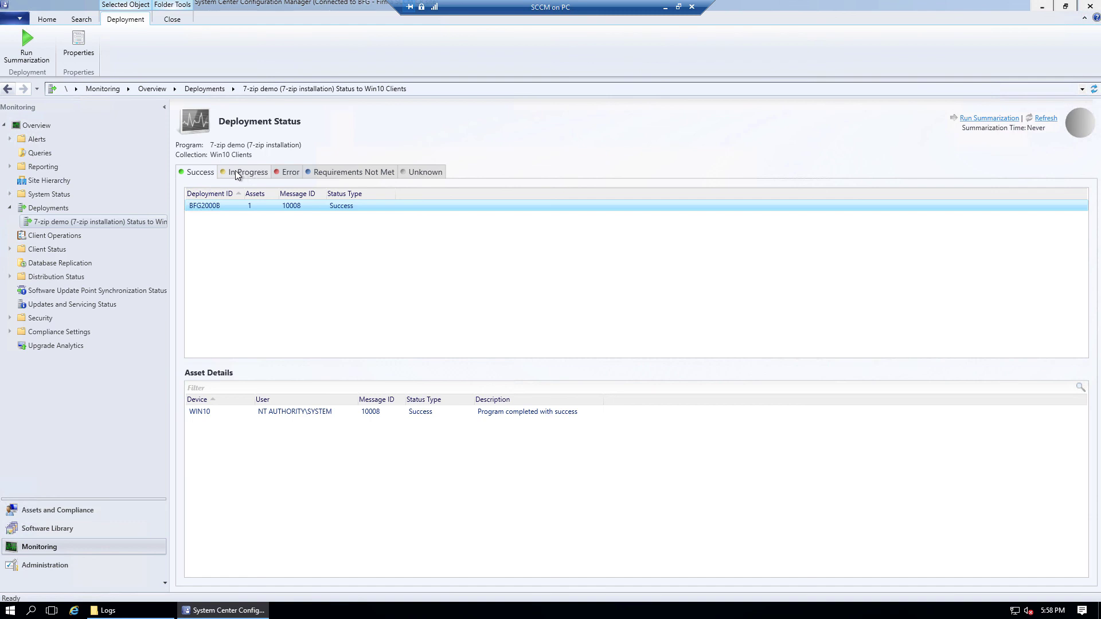
{"action": "left_click", "coordinate": [353, 206]}
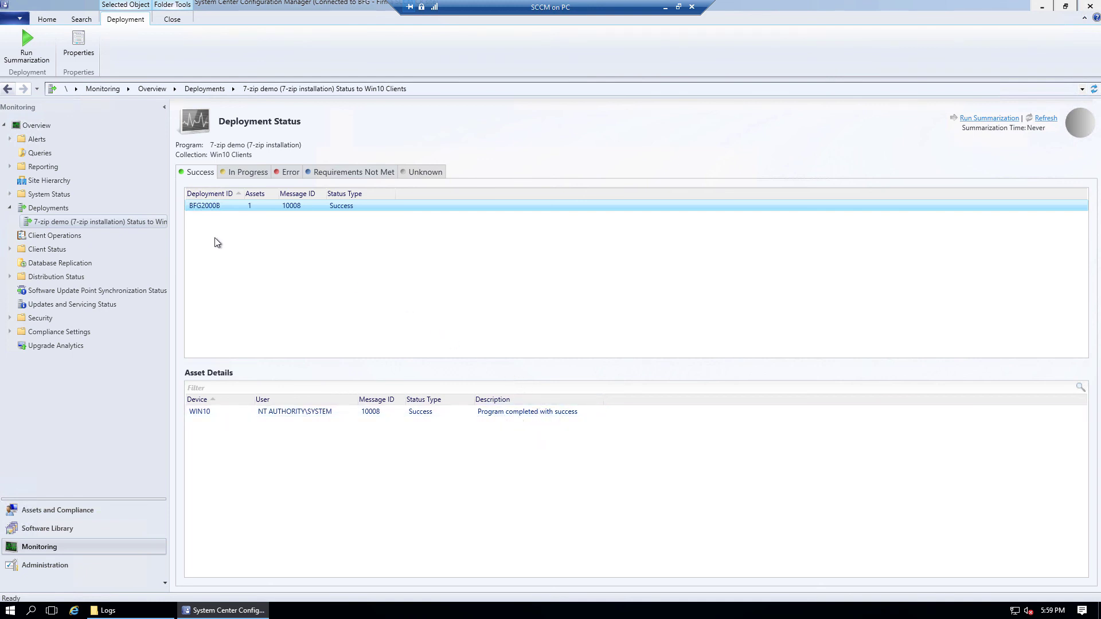
{"action": "left_click", "coordinate": [225, 208]}
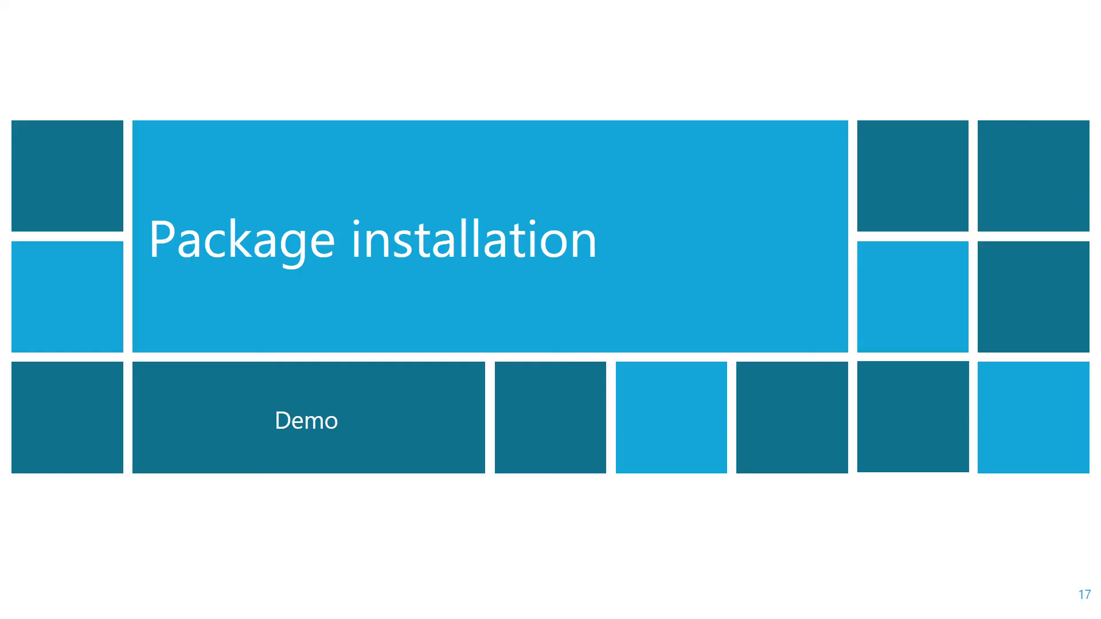
{"action": "key", "text": "Right"}
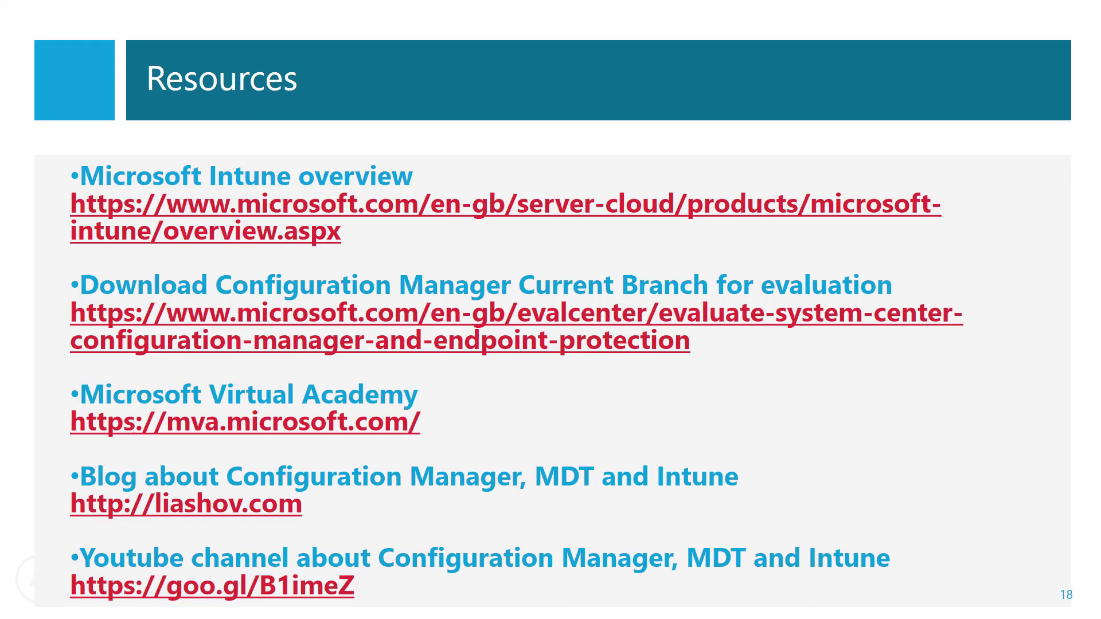